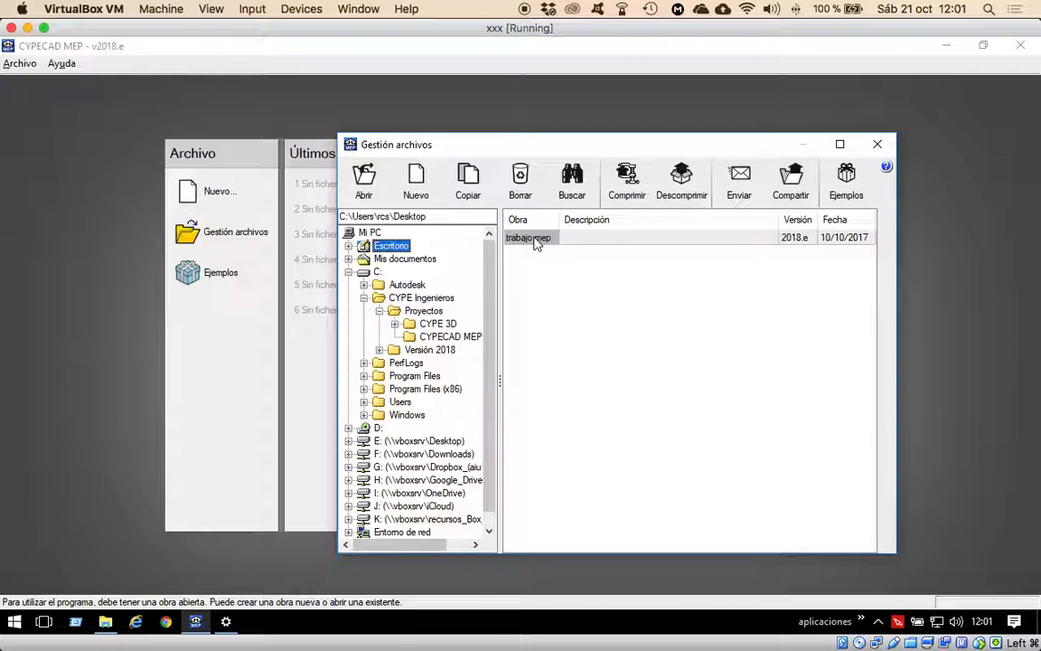
Open the trabajo.mep project from the Desktop folder.
click(369, 181)
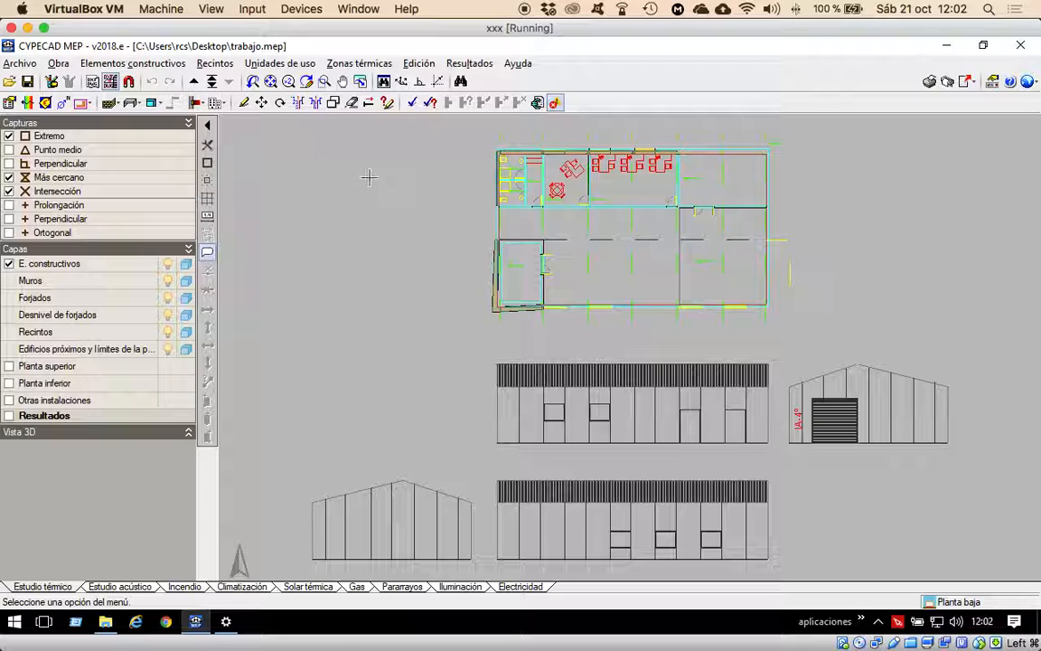
click(325, 82)
mouse_move(446, 135)
mouse_down()
mouse_move(530, 257)
mouse_move(712, 337)
mouse_move(780, 343)
mouse_up()
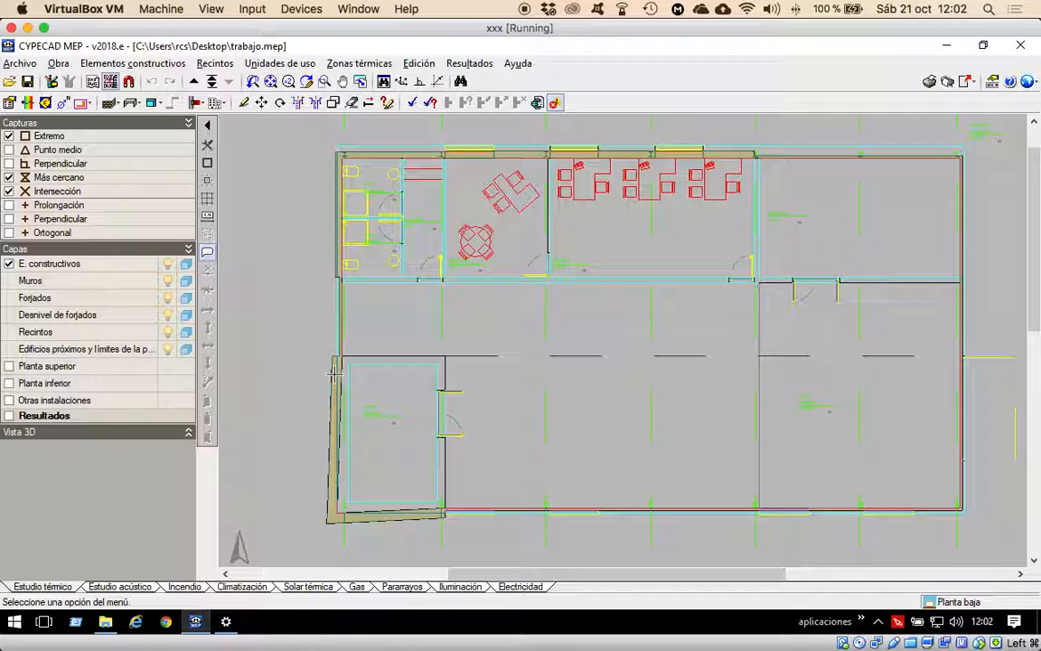
Start the Tabiquería command for introducing interior partitions in the ground-floor plan.
click(129, 64)
mouse_move(121, 83)
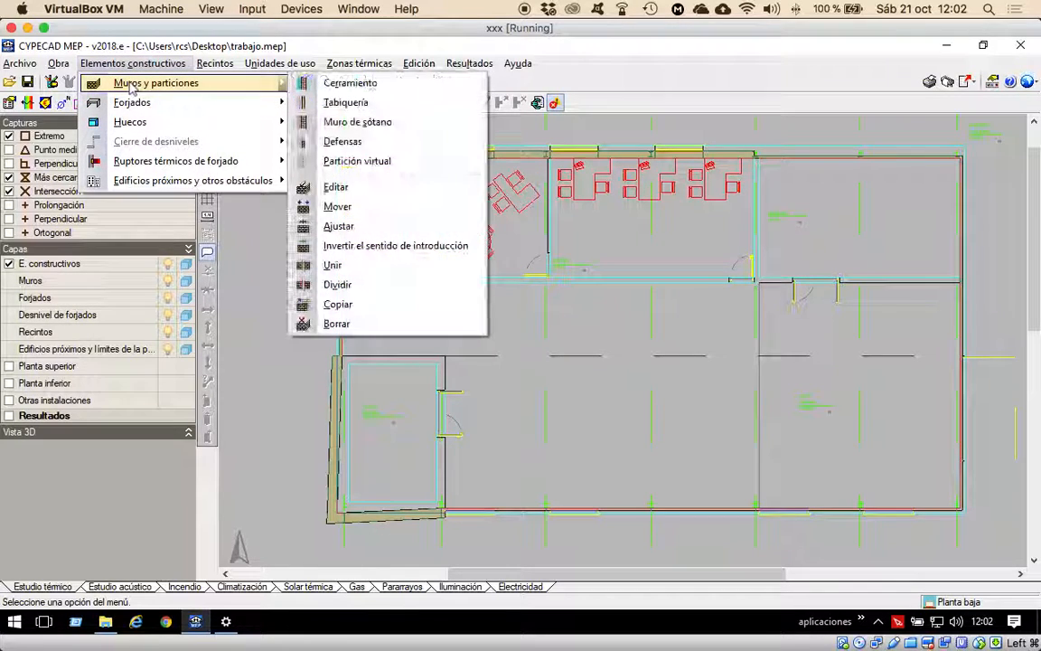
click(124, 68)
click(125, 69)
click(136, 66)
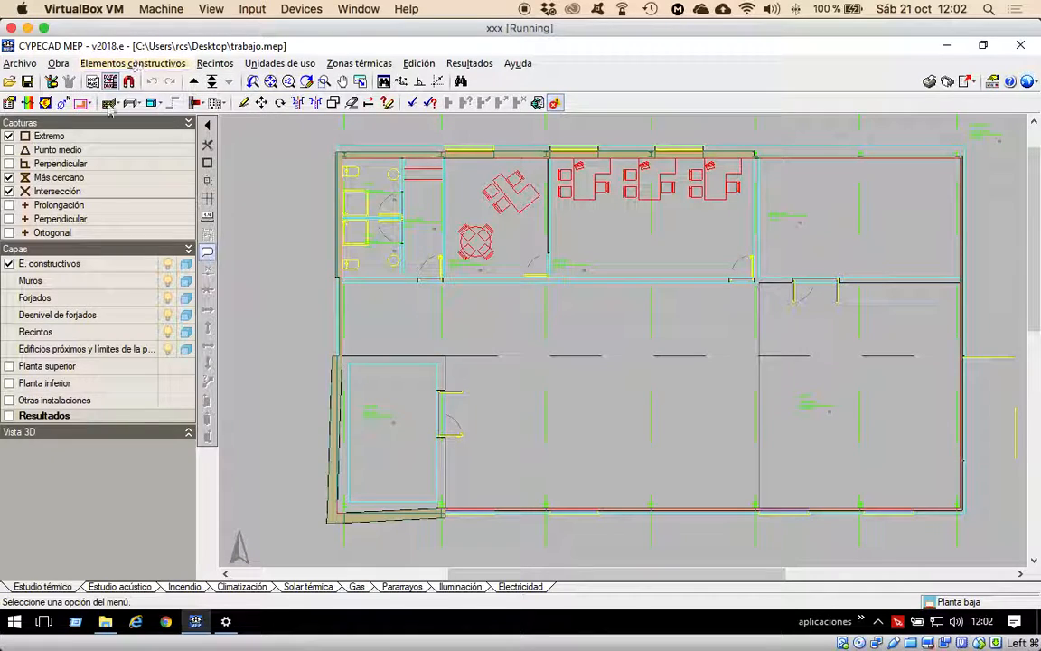
click(109, 104)
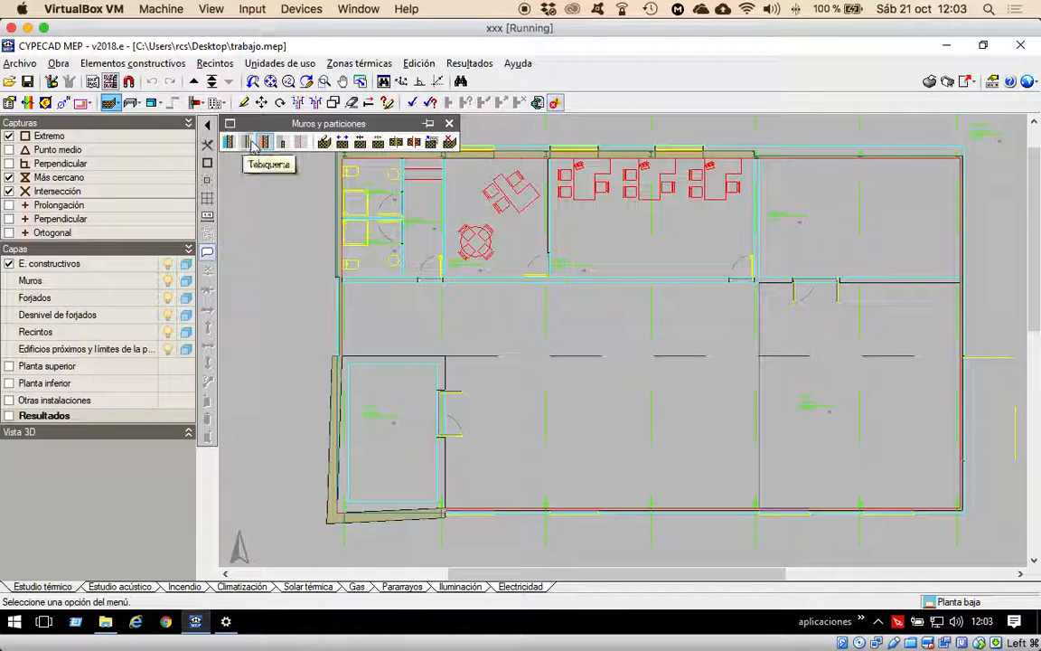
click(247, 143)
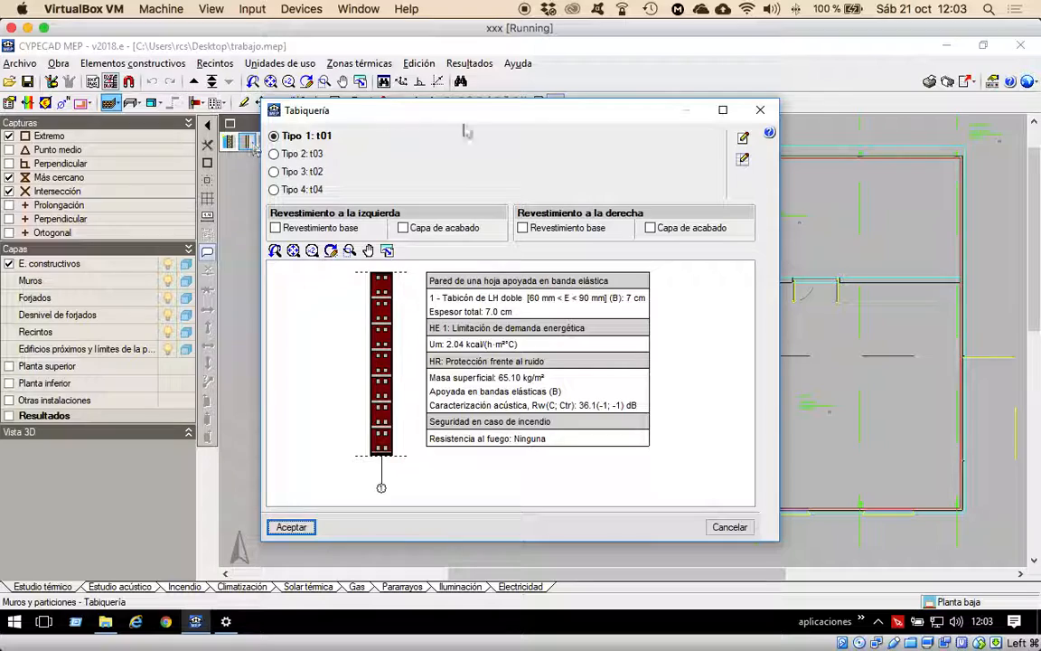
Compare the layer composition and properties of the existing partition types t01, t03, t02 and t04.
drag(496, 122, 459, 163)
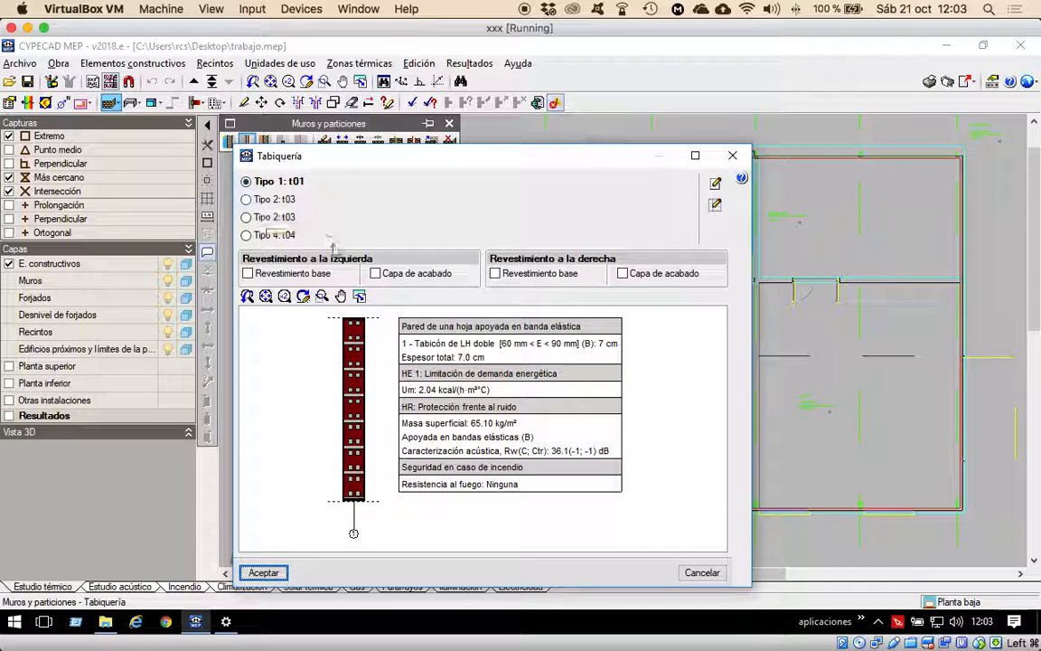
click(246, 200)
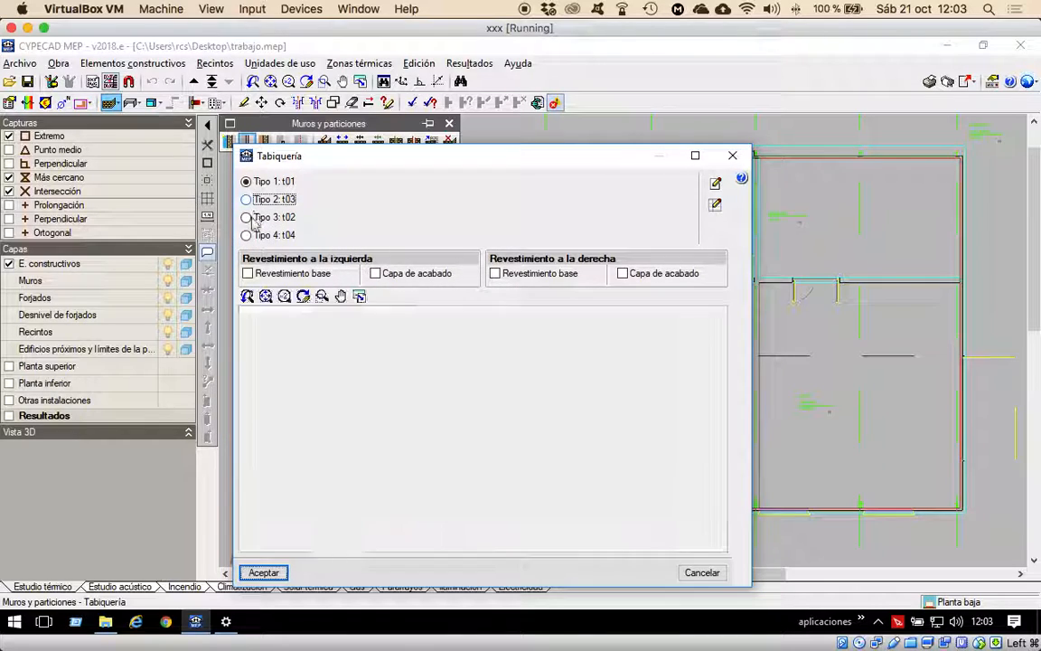
click(248, 220)
click(249, 231)
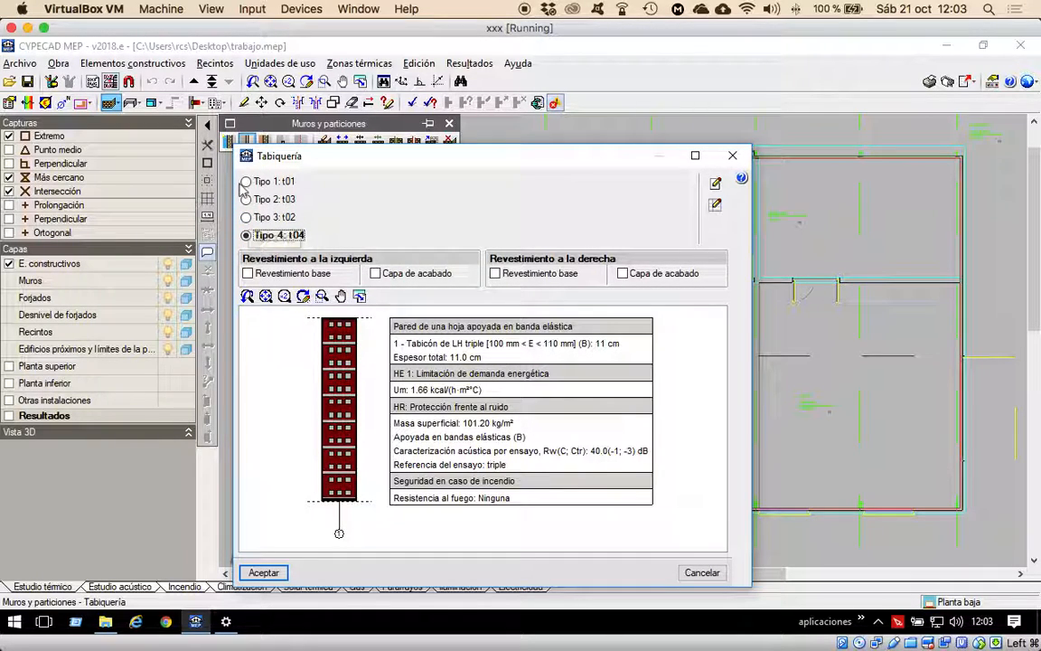
click(247, 181)
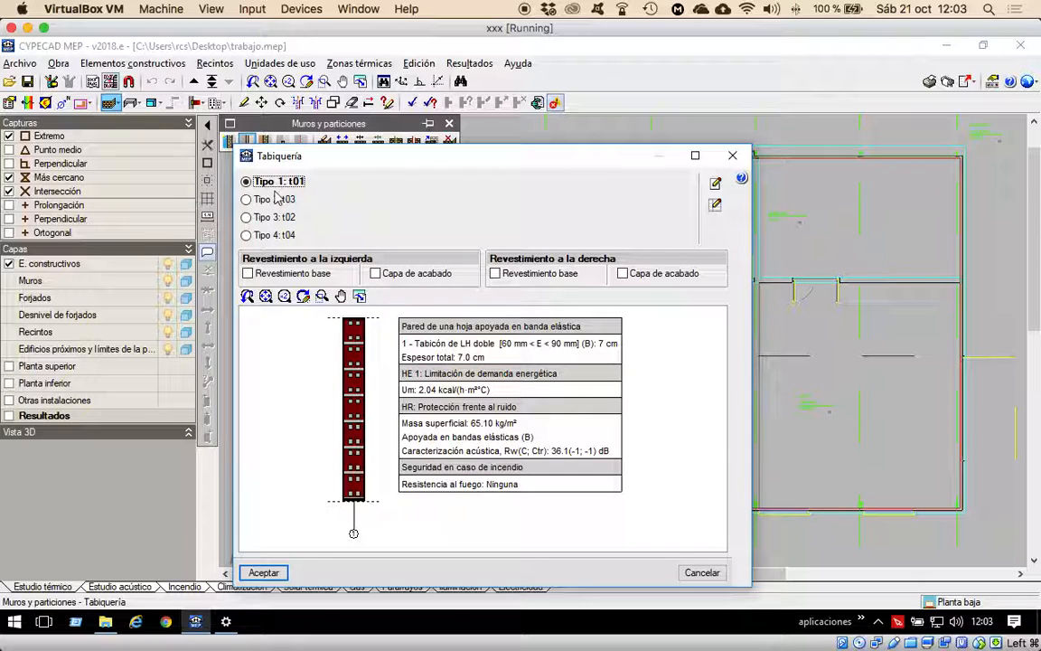
drag(318, 155, 319, 118)
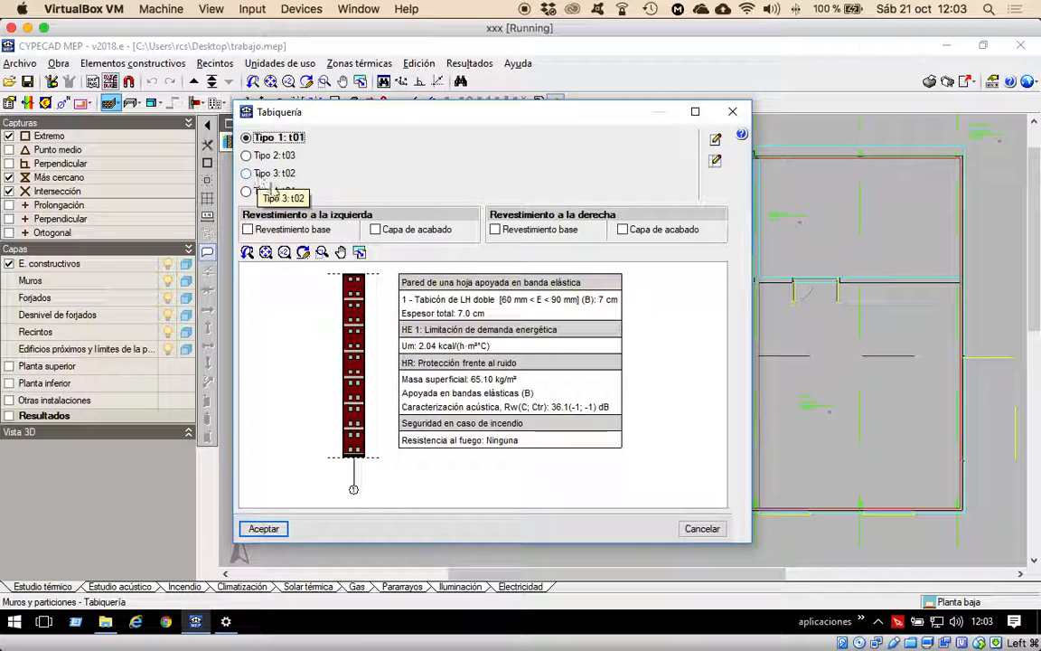
click(263, 160)
click(259, 176)
click(260, 195)
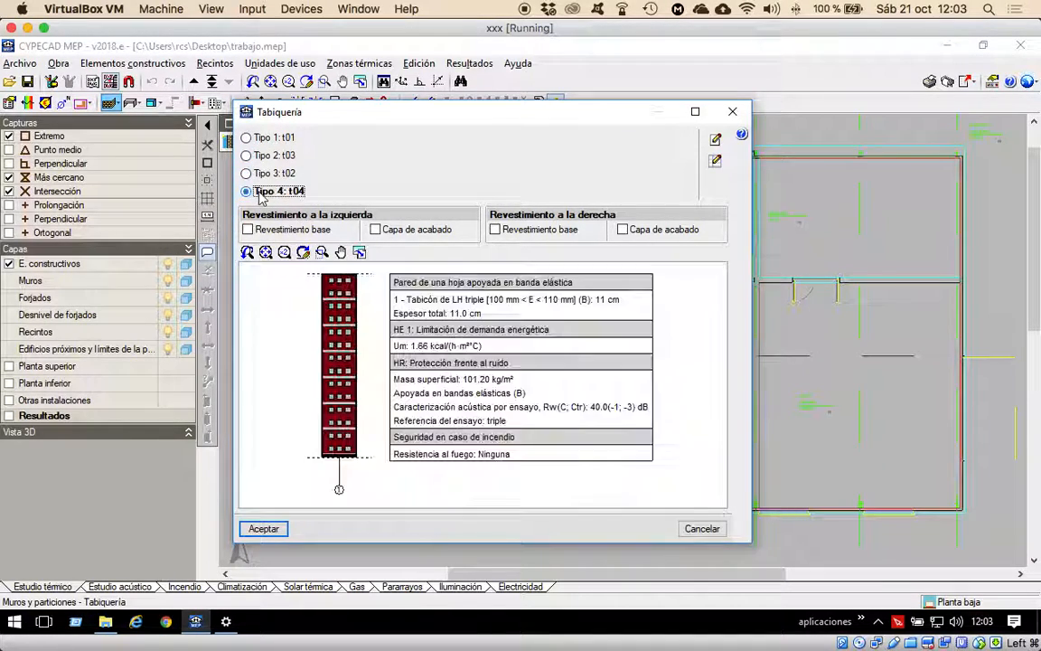
click(716, 162)
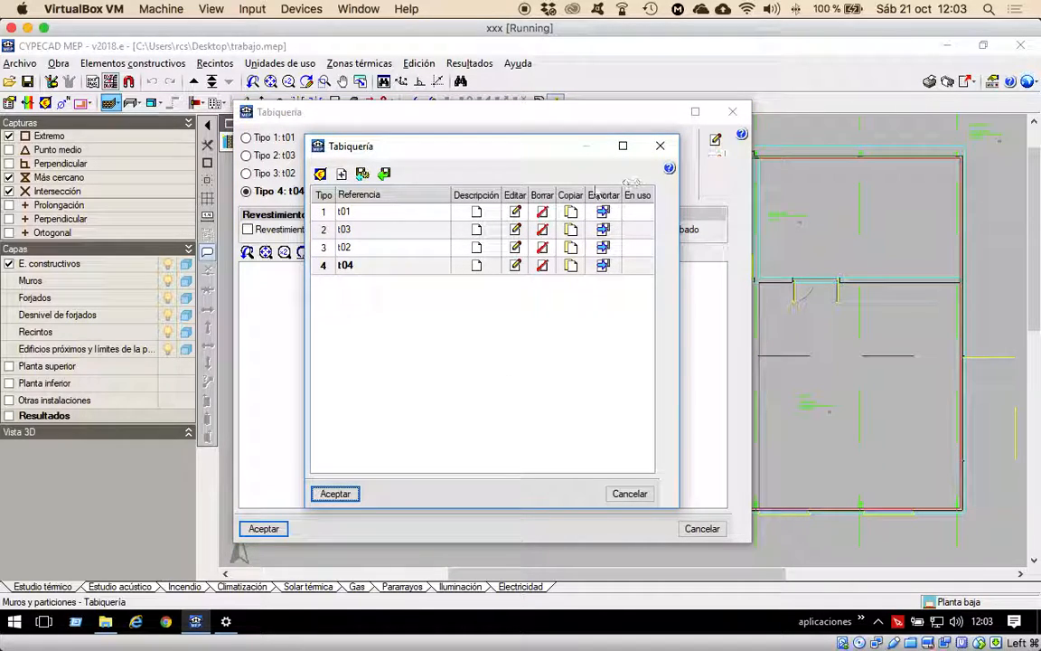
click(541, 212)
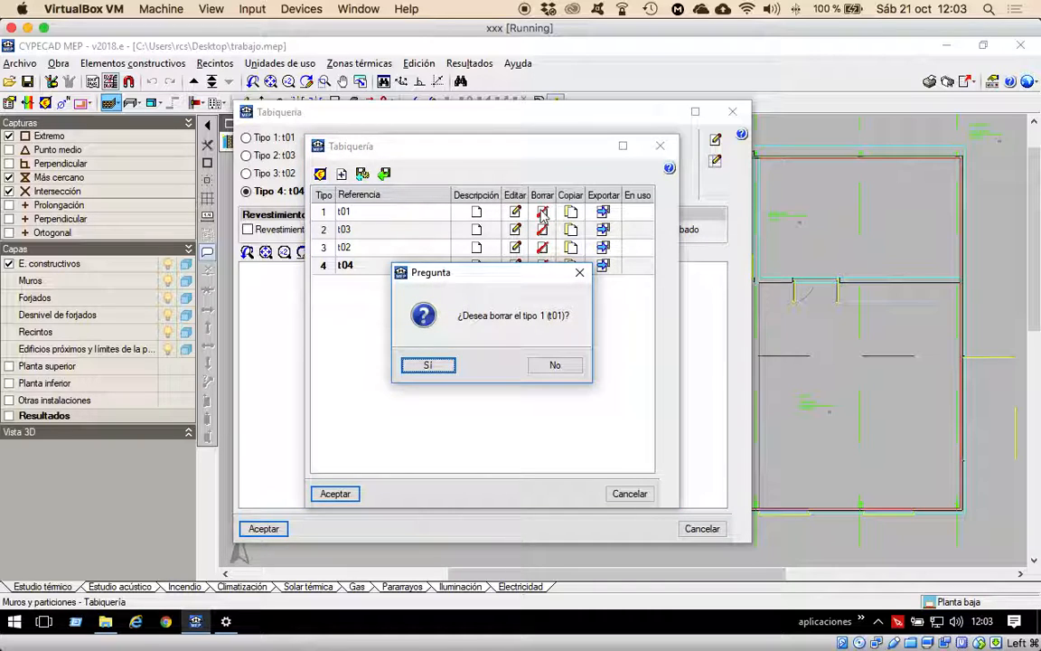
key(Return)
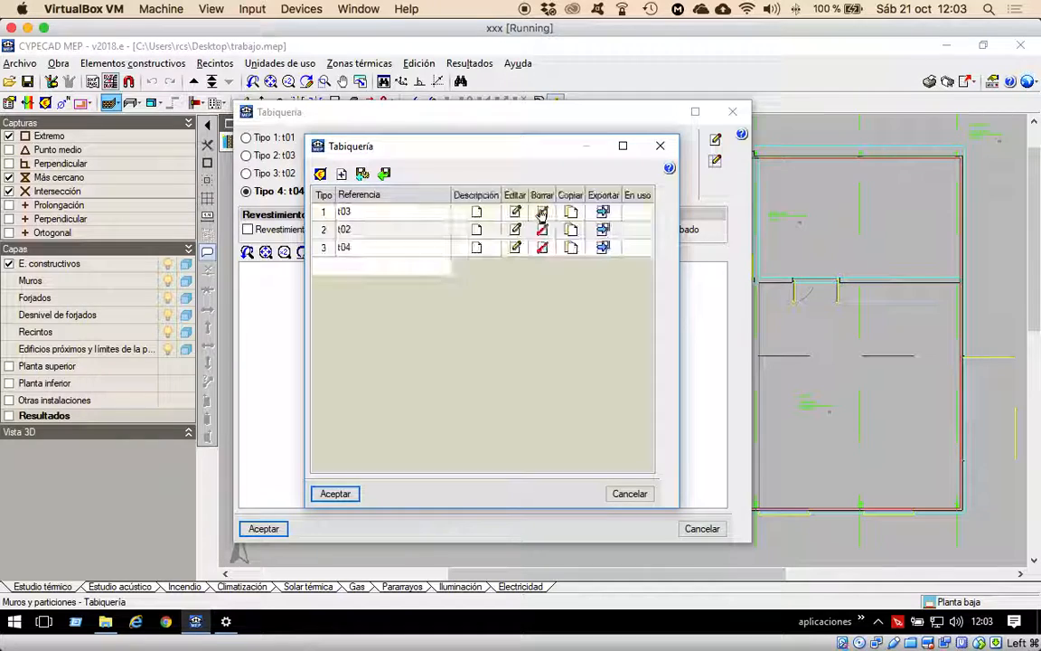
click(542, 212)
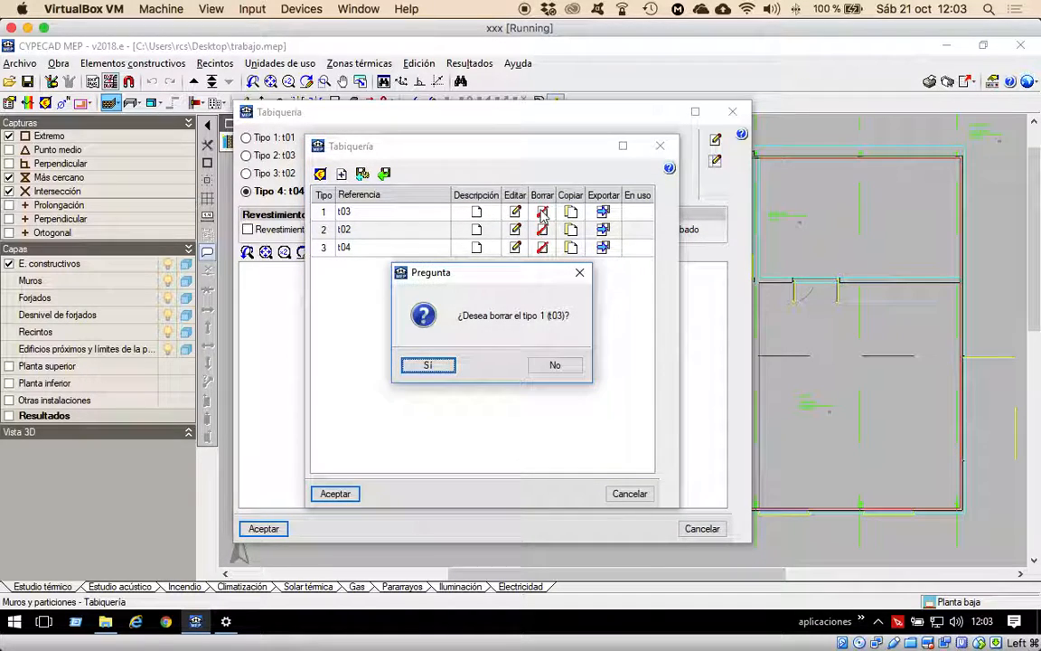
key(Return)
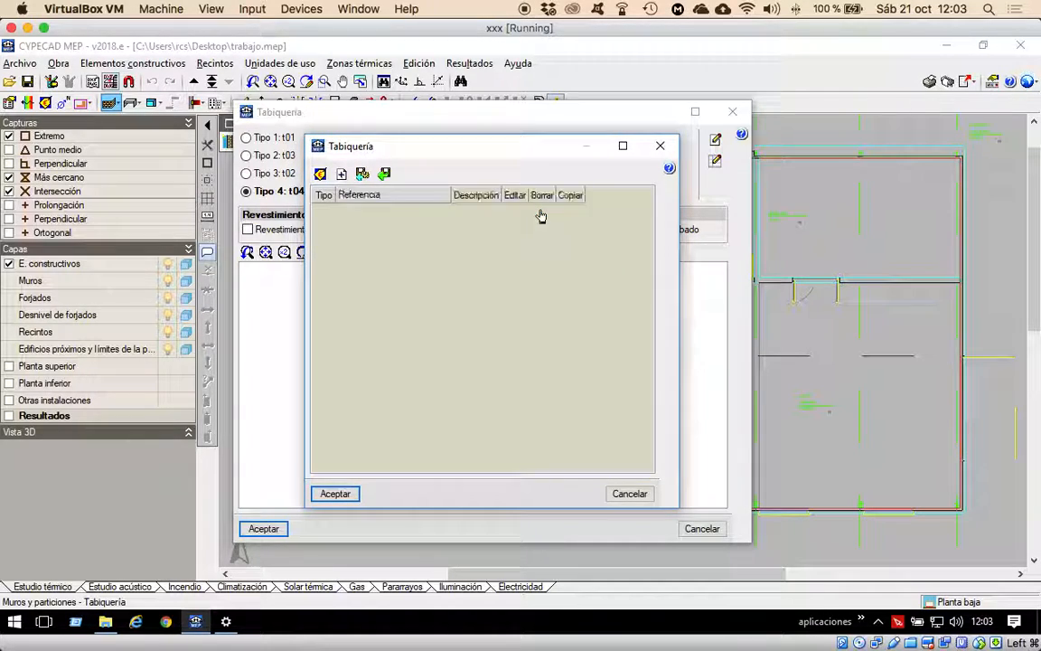
click(542, 213)
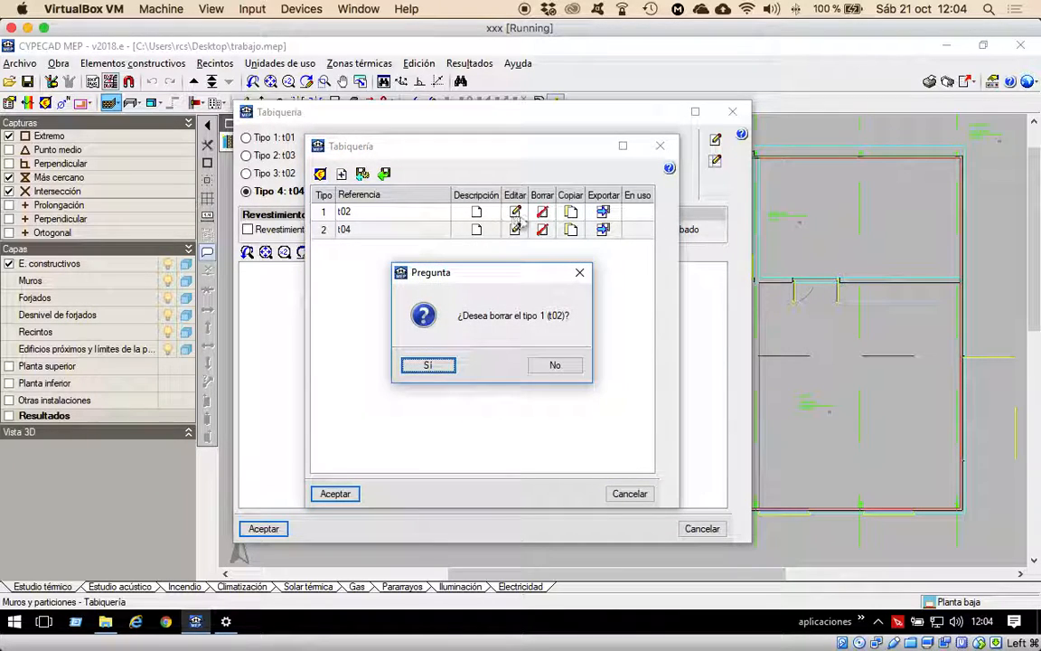
key(Return)
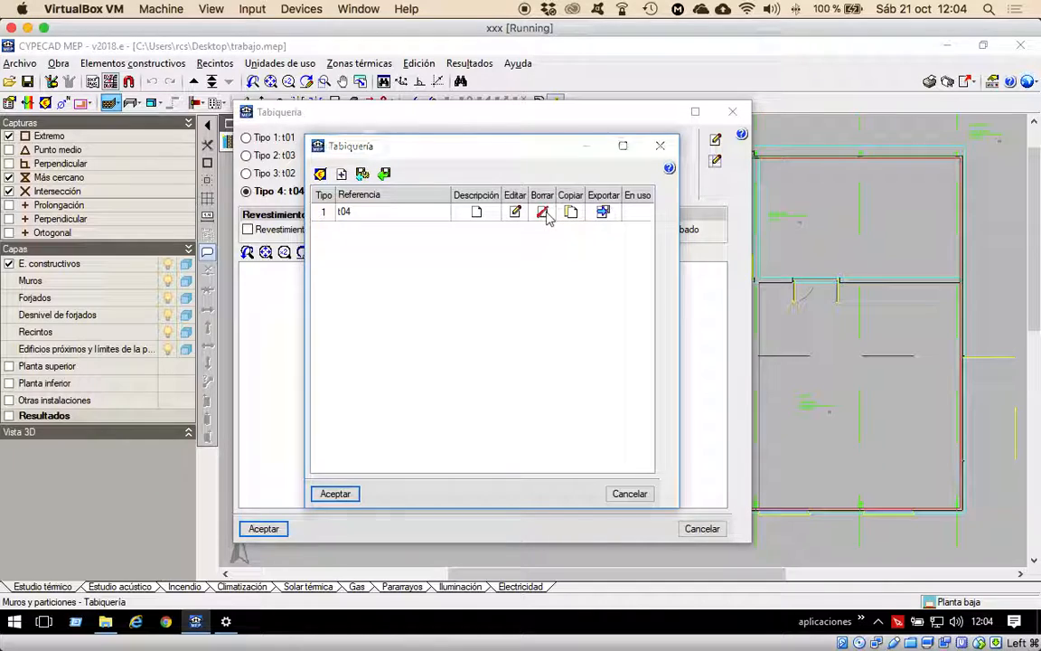
click(546, 213)
key(Return)
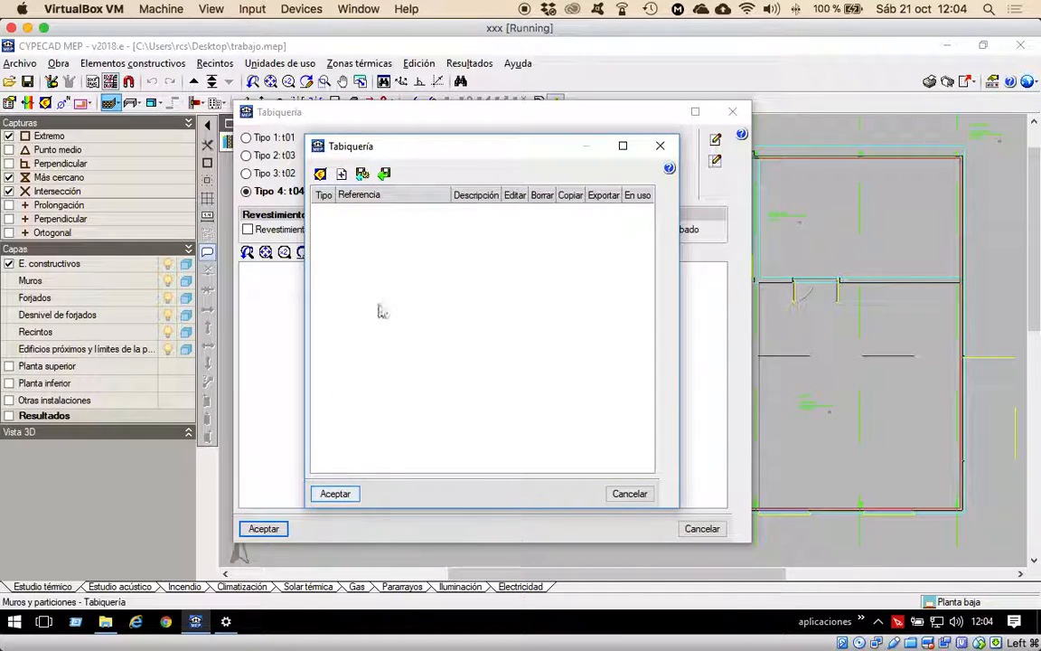
click(336, 494)
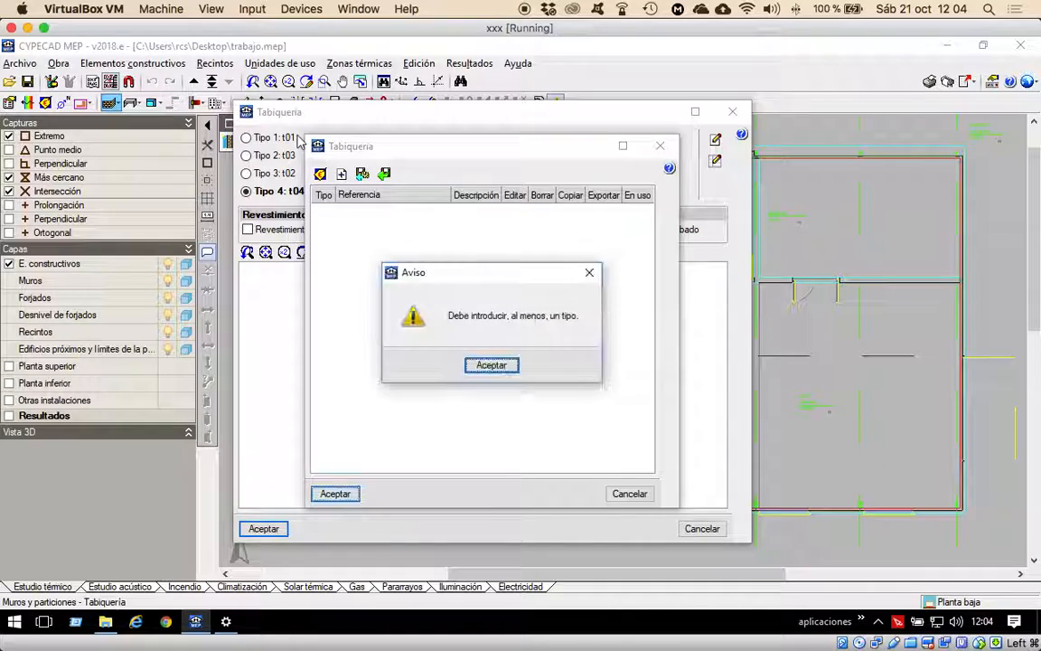
click(507, 366)
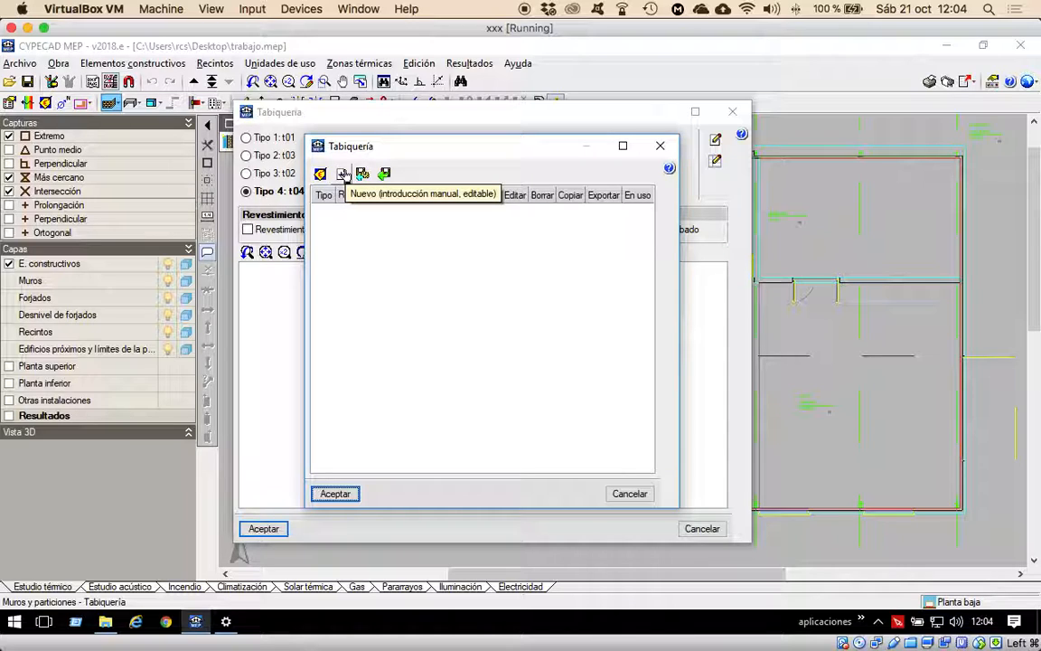
drag(629, 494, 614, 399)
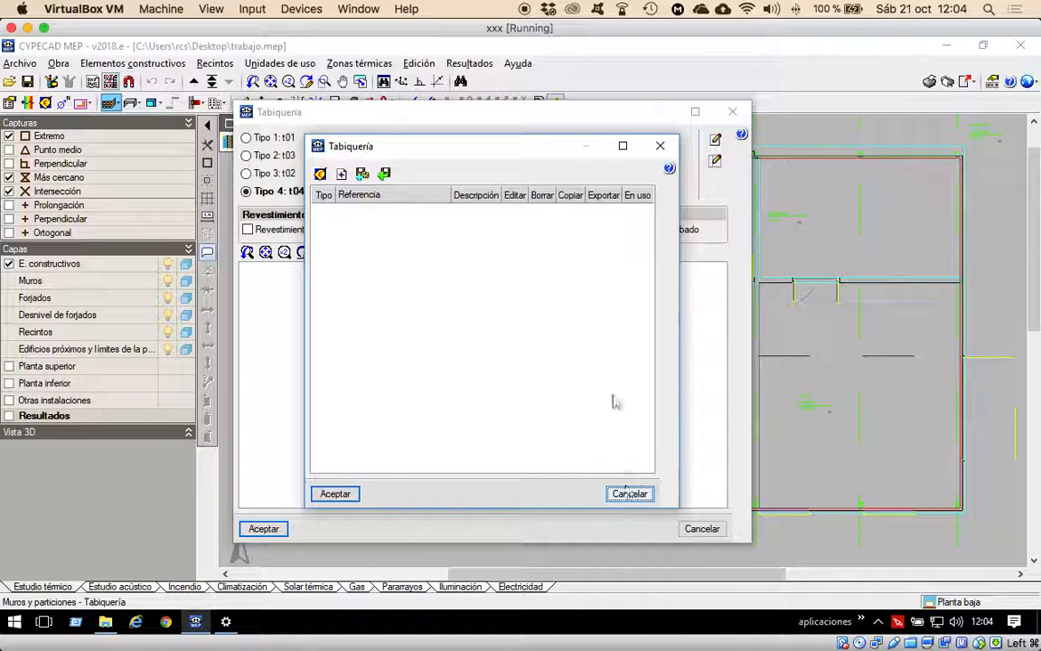
click(630, 494)
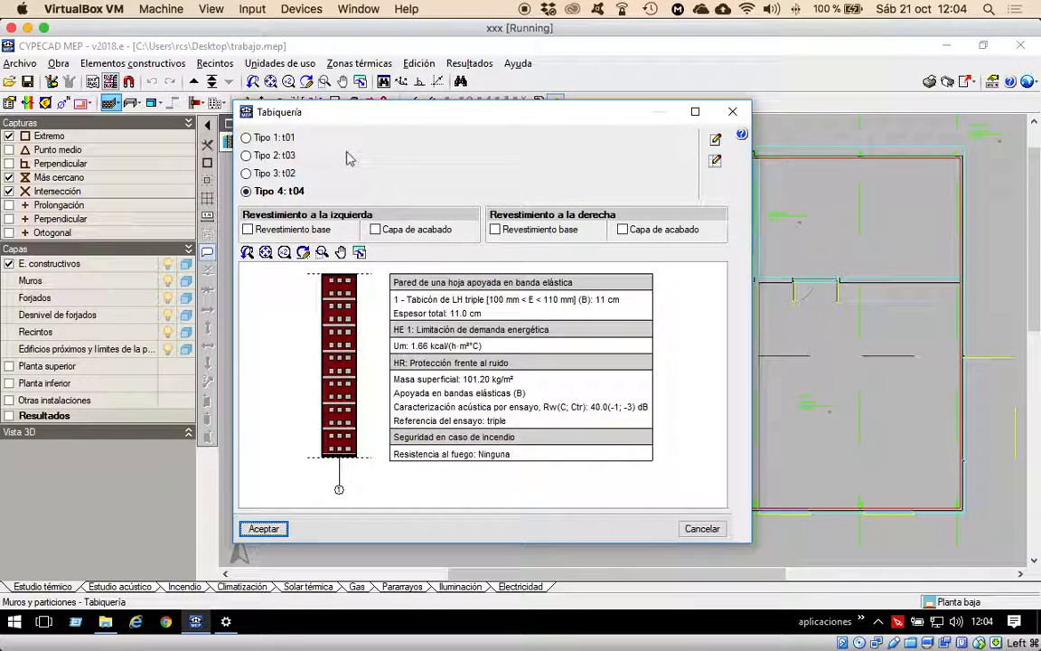
Delete the existing partition types t01, t03, t02 and t04 from the Tabiquería type list.
click(715, 160)
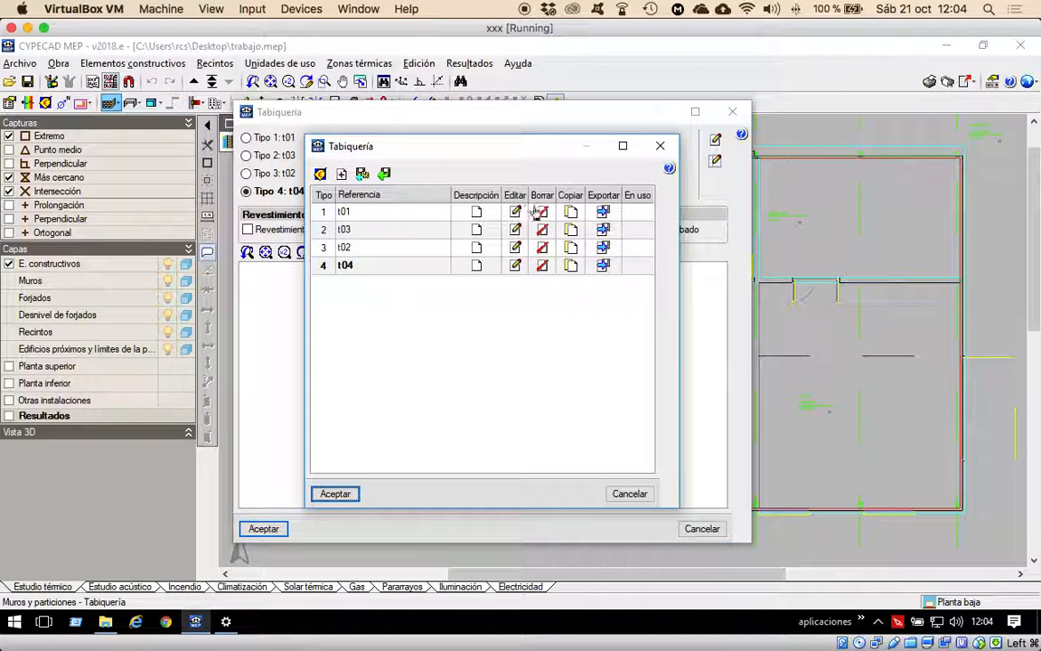
click(541, 211)
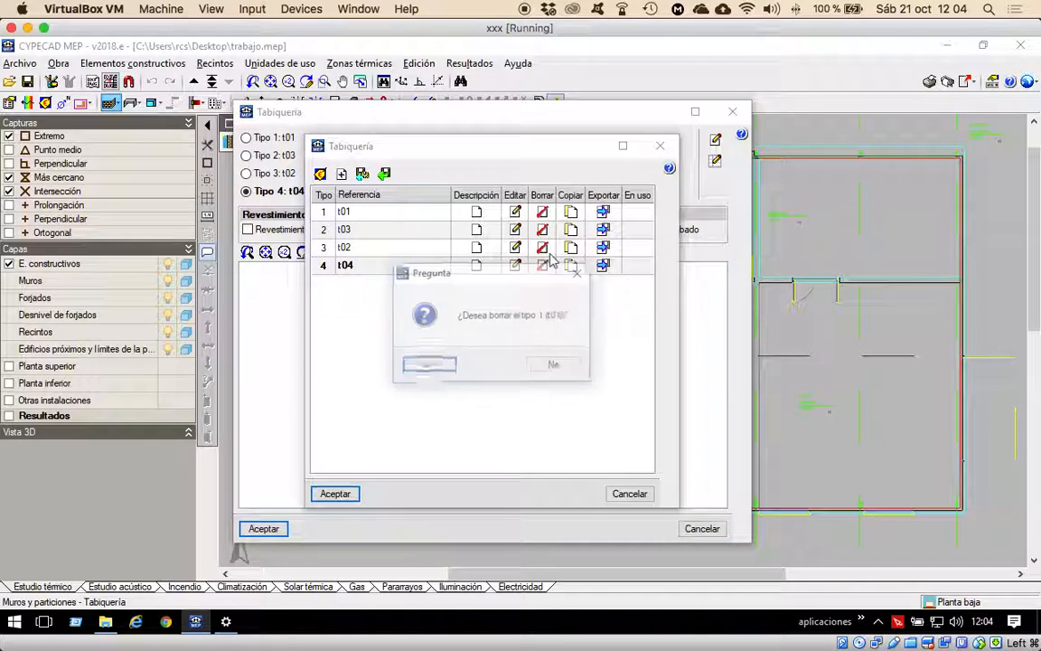
click(452, 360)
click(542, 219)
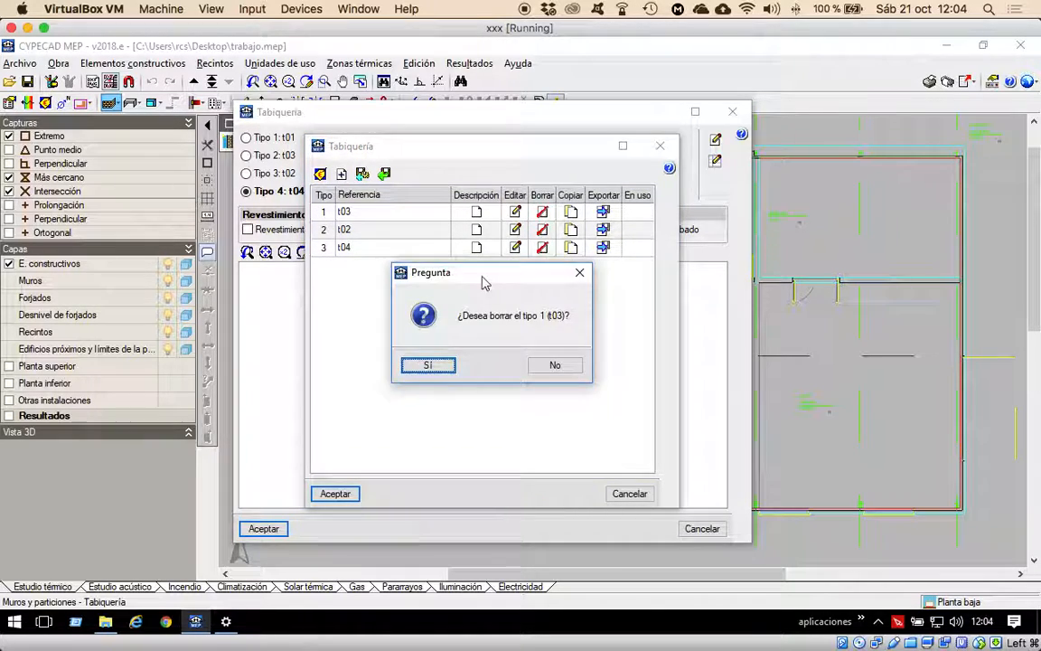
click(428, 364)
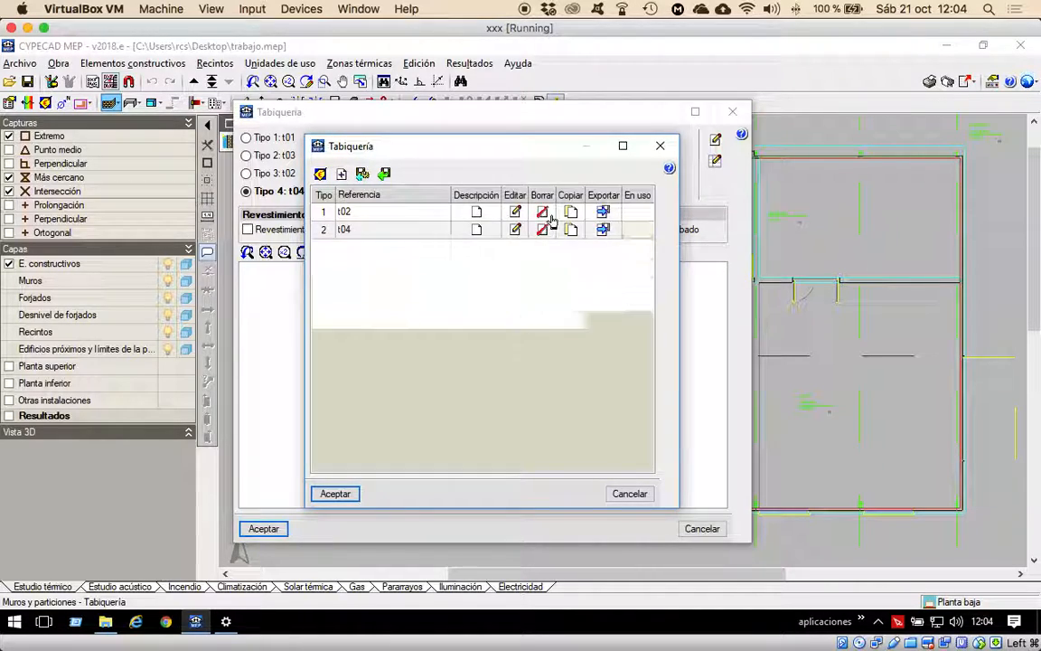
click(543, 212)
click(425, 364)
click(540, 213)
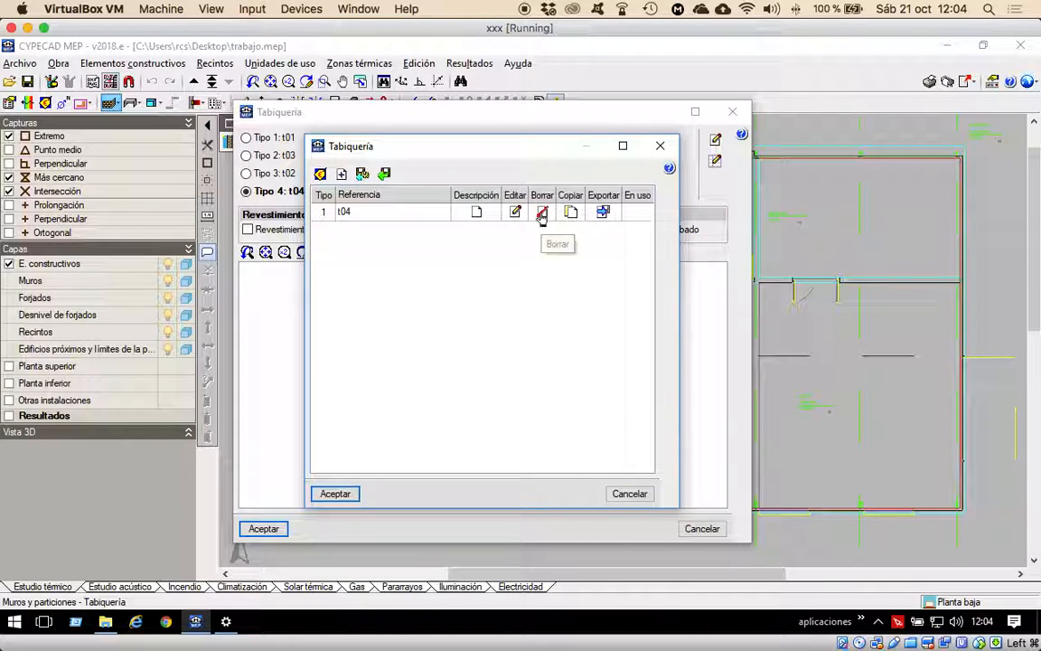
click(542, 212)
click(425, 364)
Create a new partition type from the Generador de Precios as Tabique de una hoja, con revestimiento, and open its parameters.
click(342, 173)
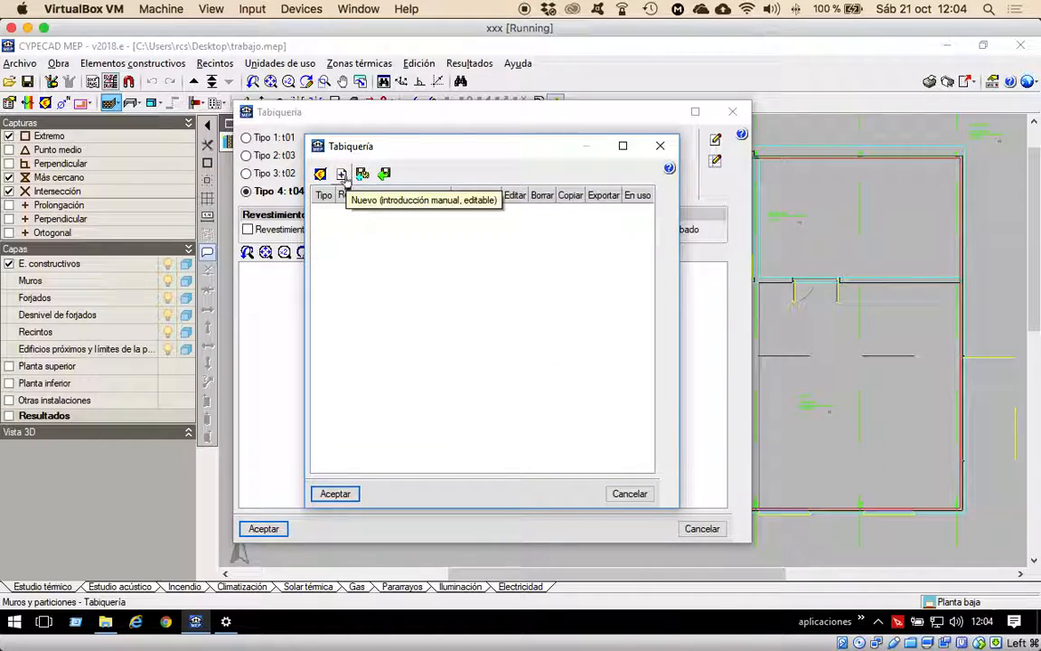
drag(396, 146, 438, 132)
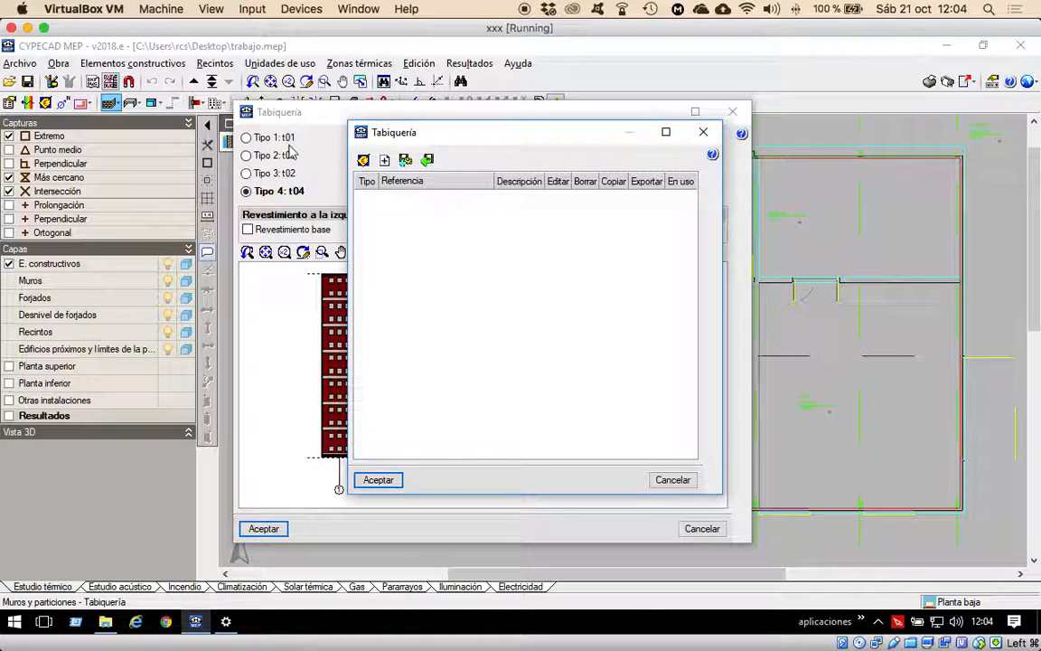
click(389, 133)
drag(389, 133, 352, 133)
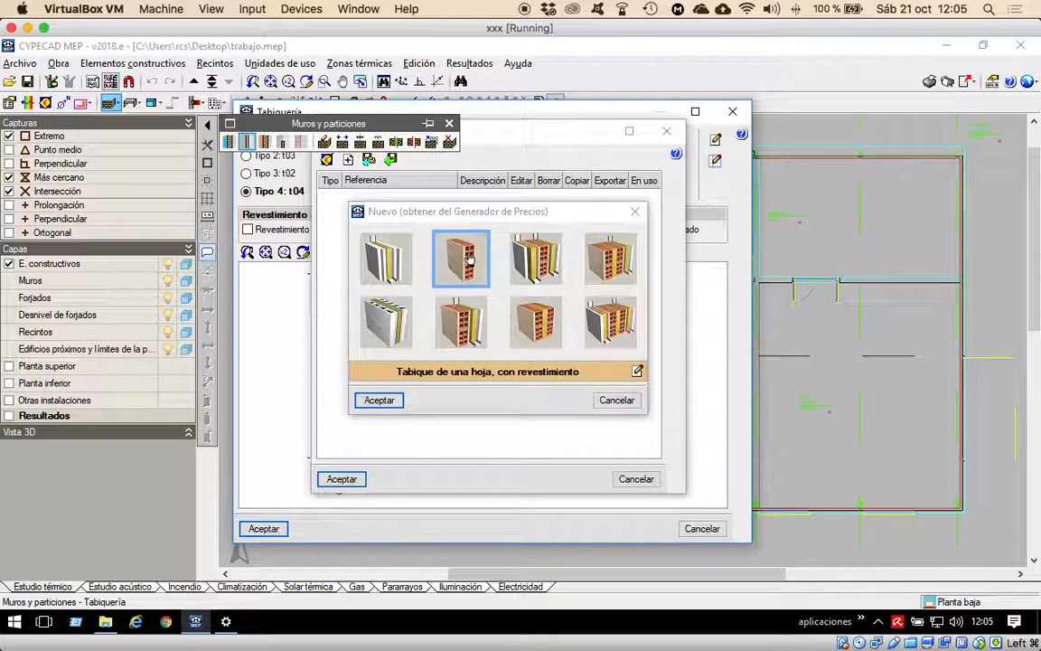
click(400, 404)
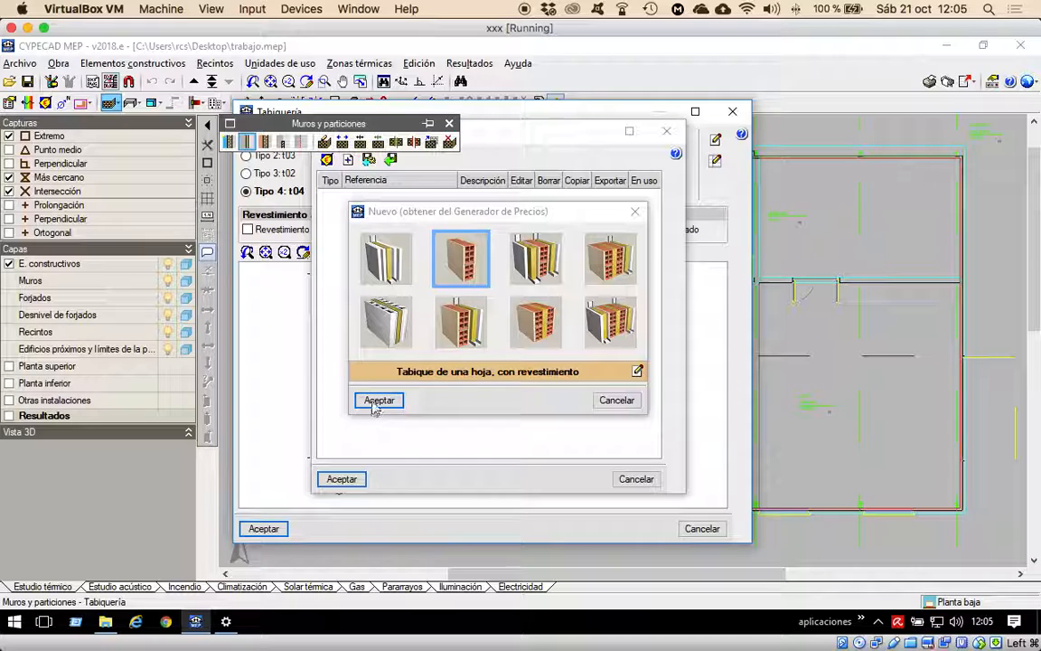
click(638, 372)
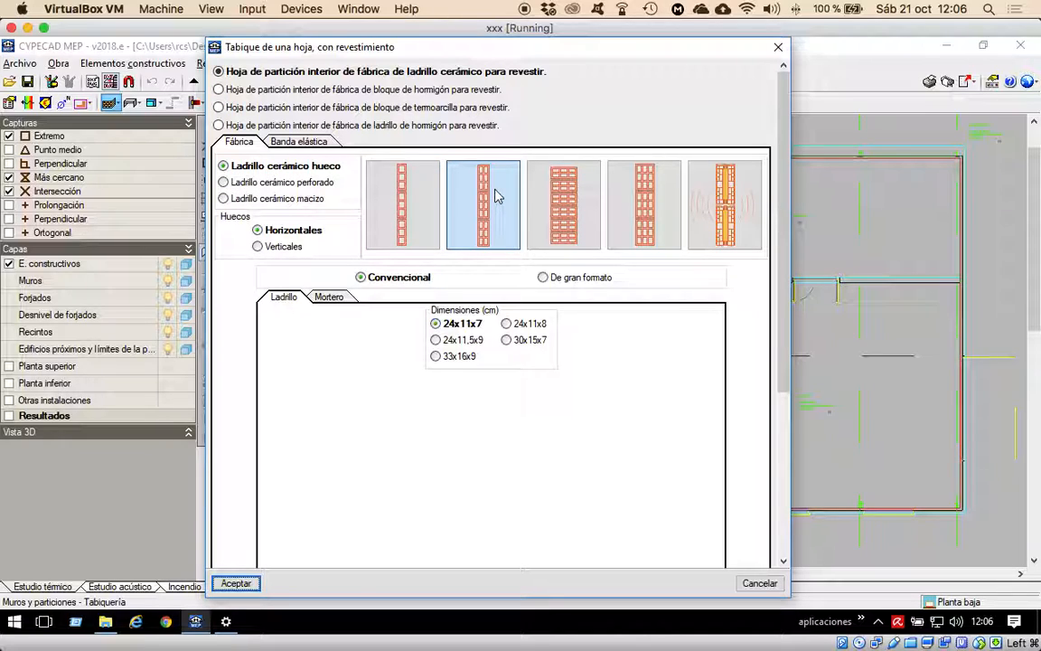
Configure the hollow-brick partition with industrial factory-made mortar and a polyethylene Banda elástica perimetral, and accept the new type.
click(329, 301)
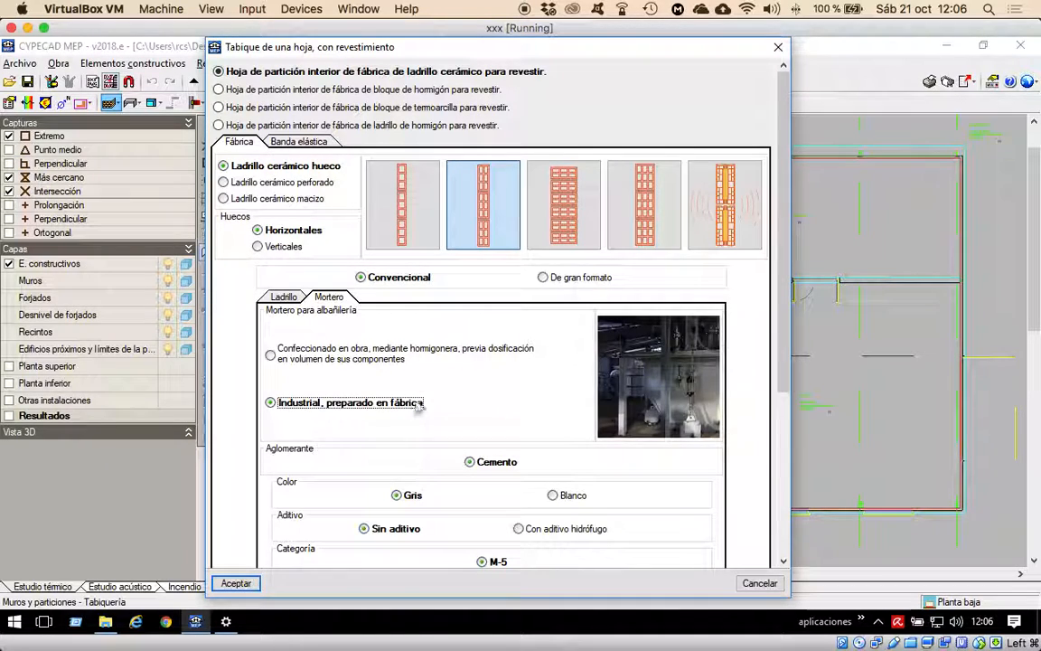
click(283, 143)
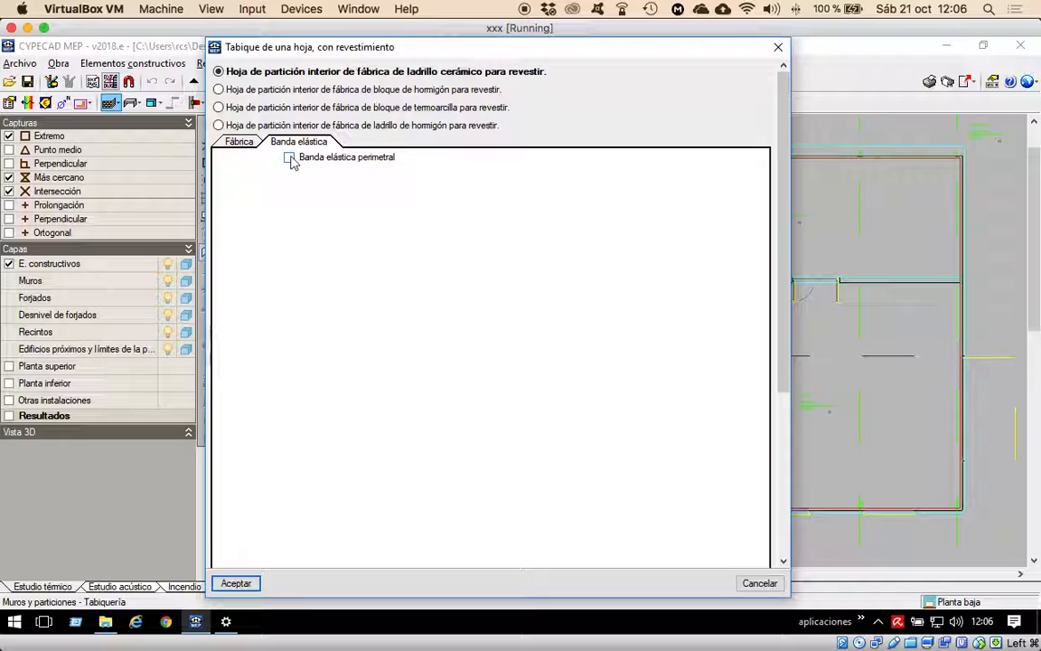
click(289, 159)
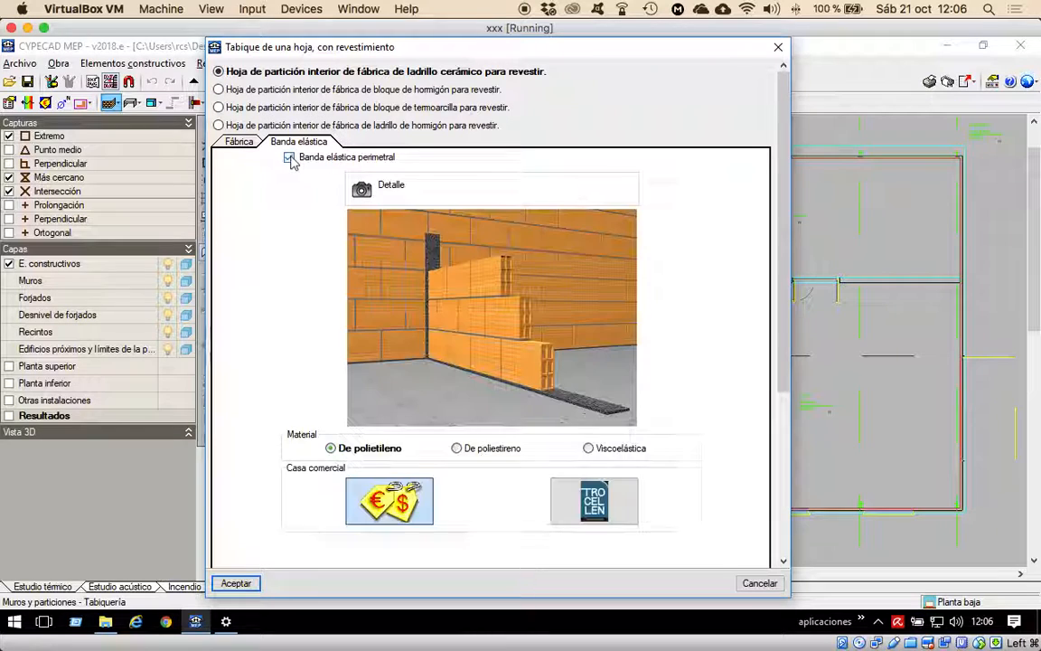
drag(783, 317, 785, 135)
click(238, 144)
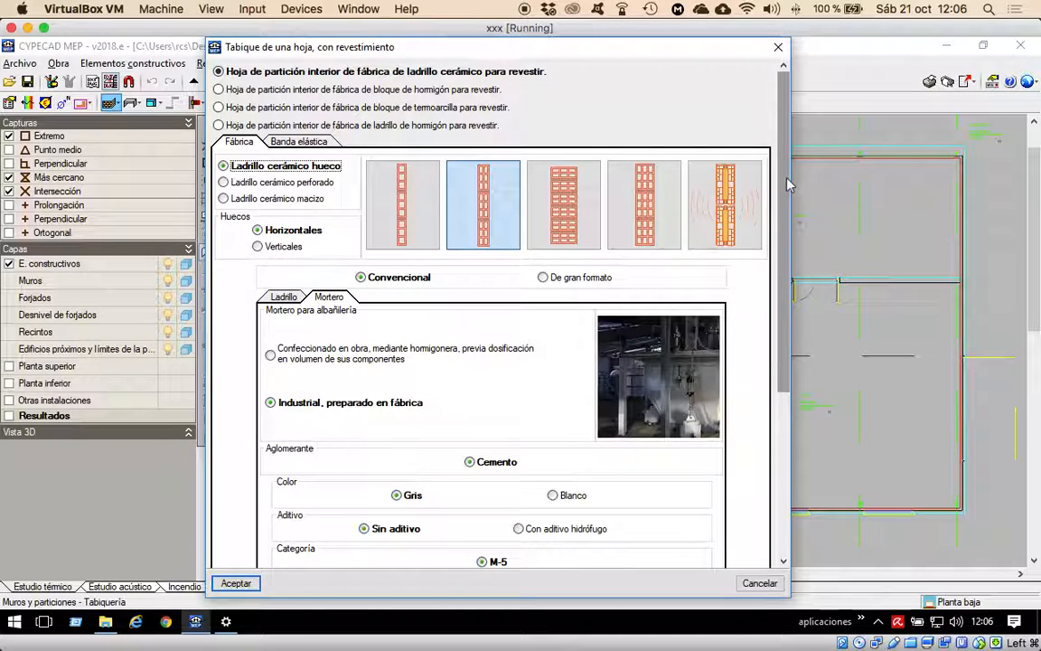
drag(787, 186, 786, 146)
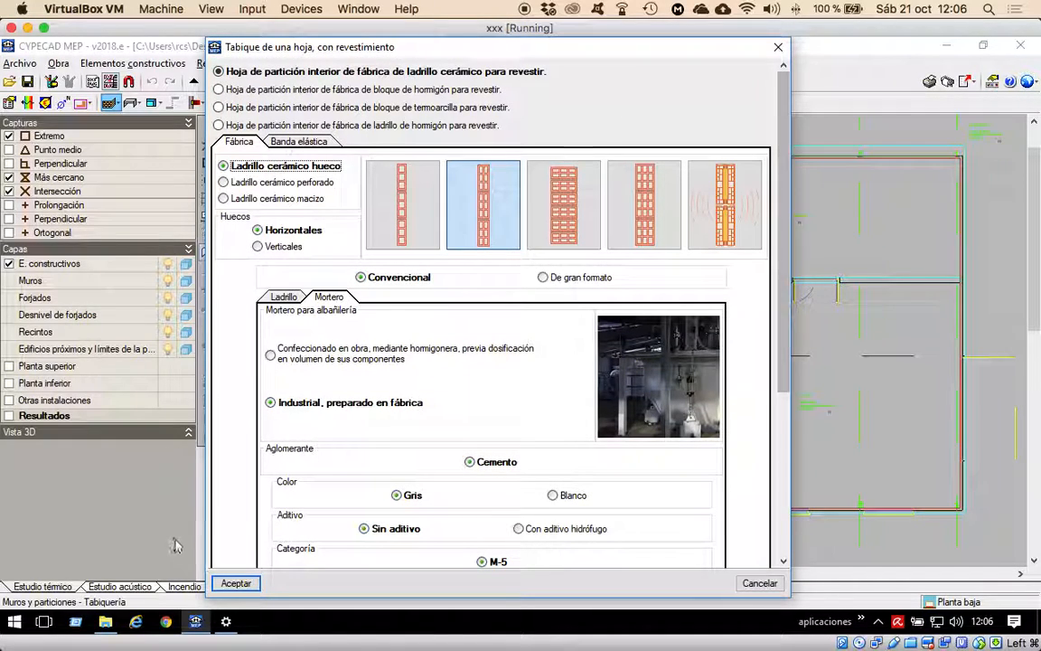
click(234, 583)
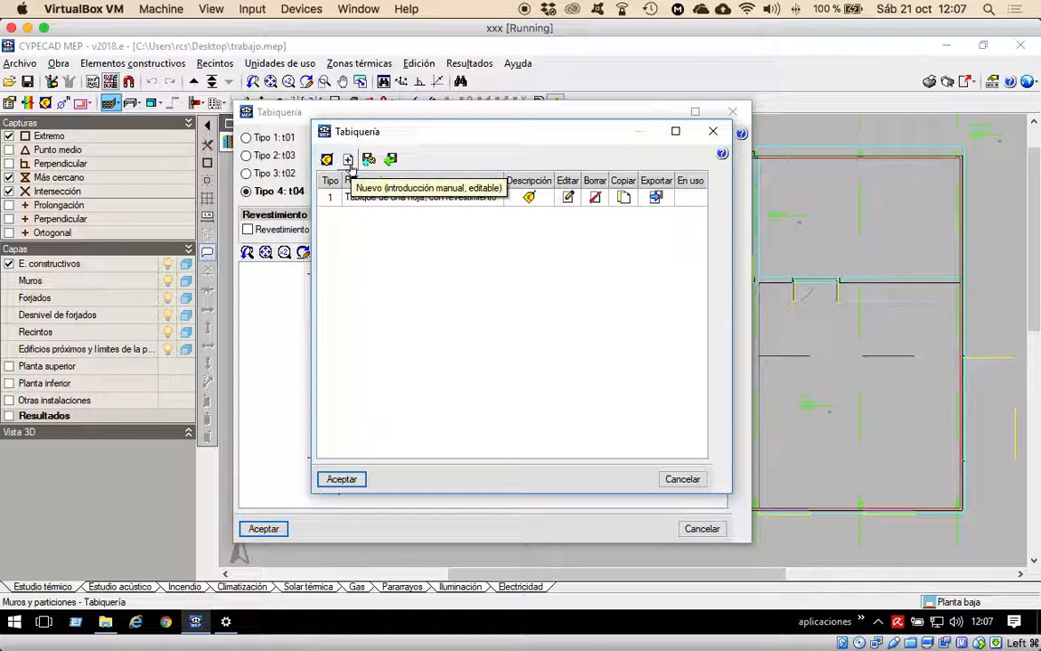
click(341, 479)
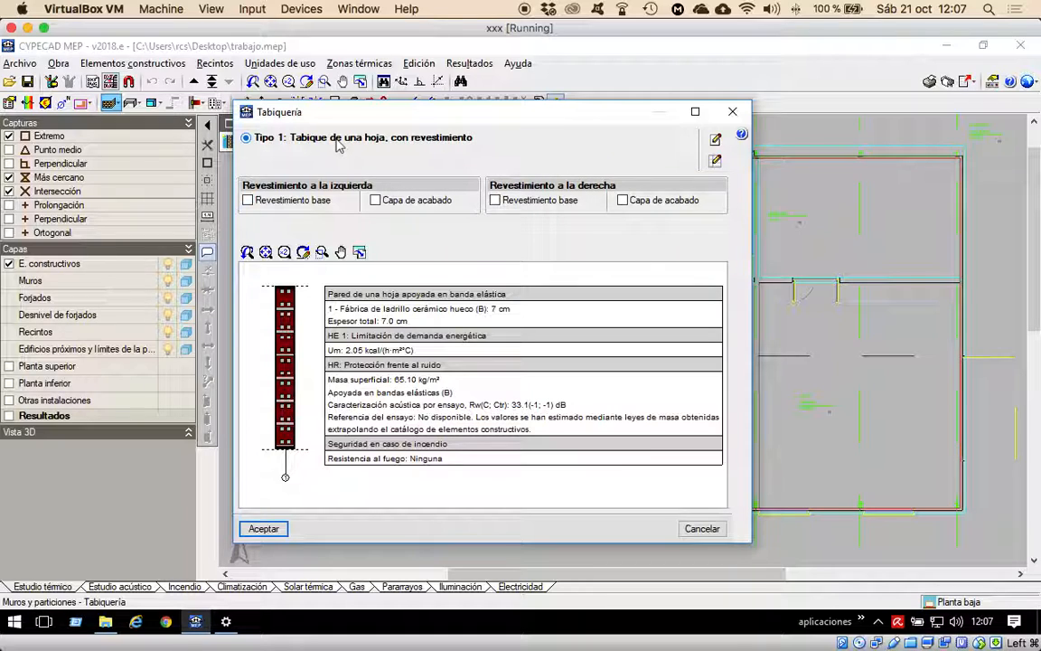
Convert the single-leaf partition's Generador de Precios description to Descripción editable.
click(716, 162)
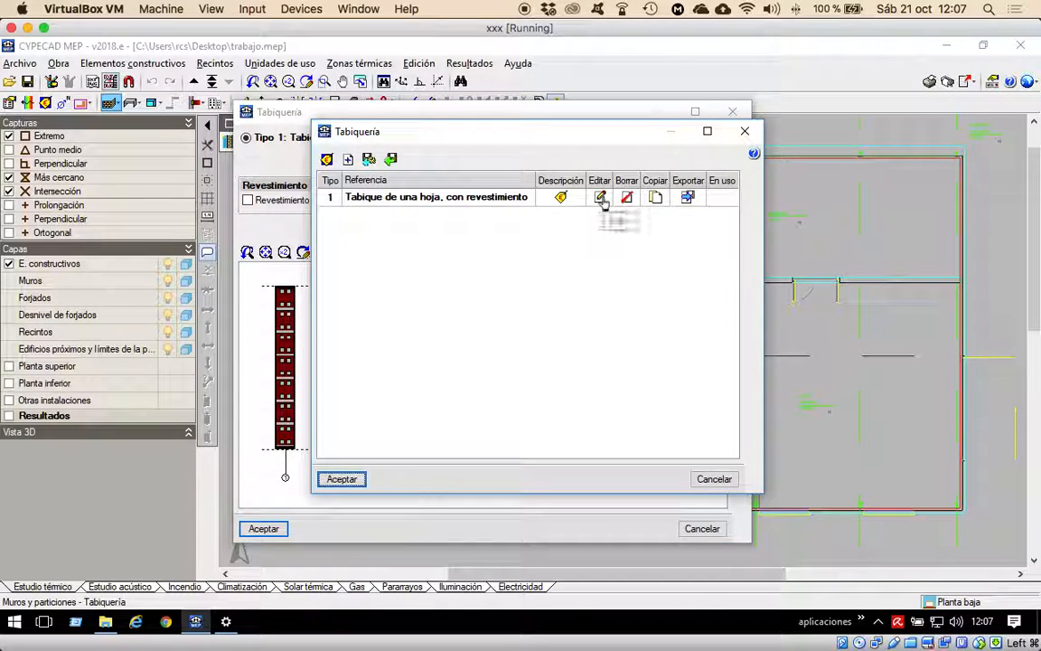
click(561, 198)
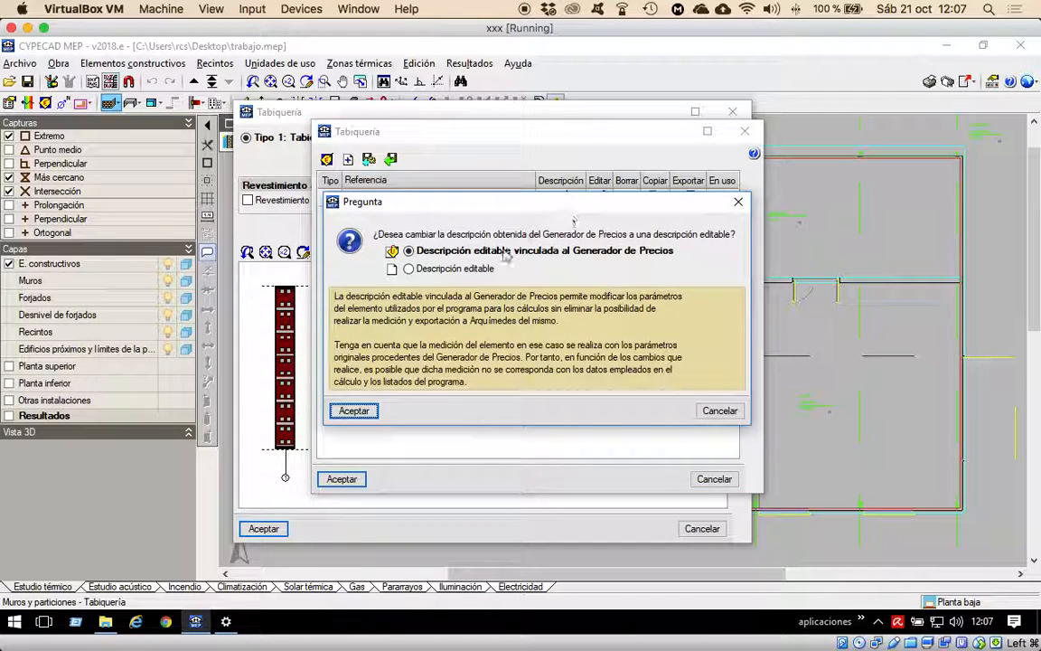
drag(568, 203, 562, 237)
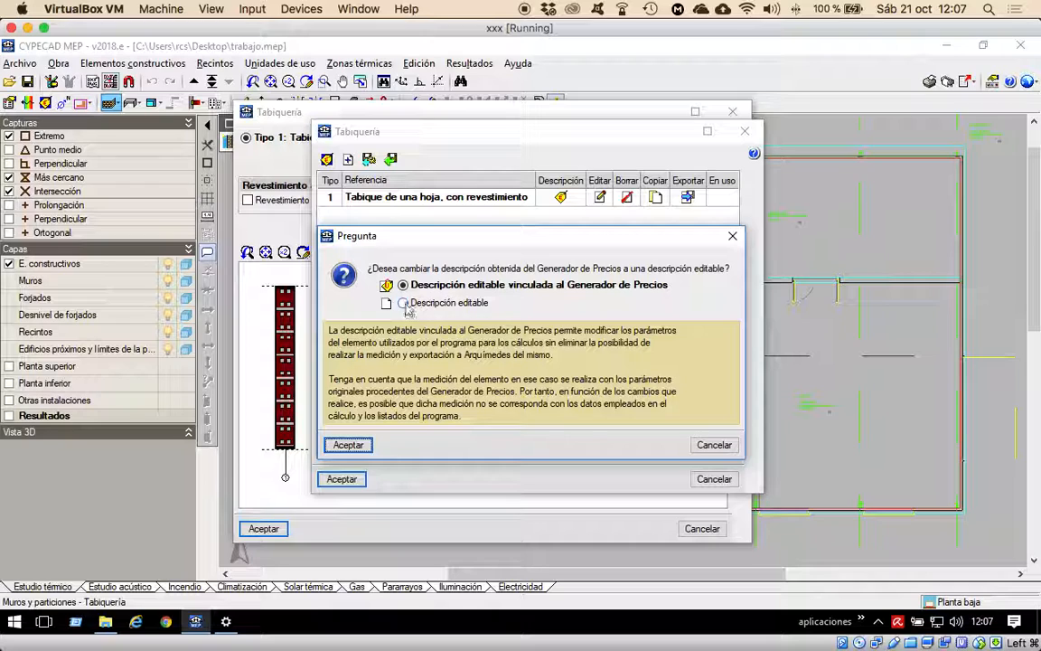
click(403, 302)
click(349, 445)
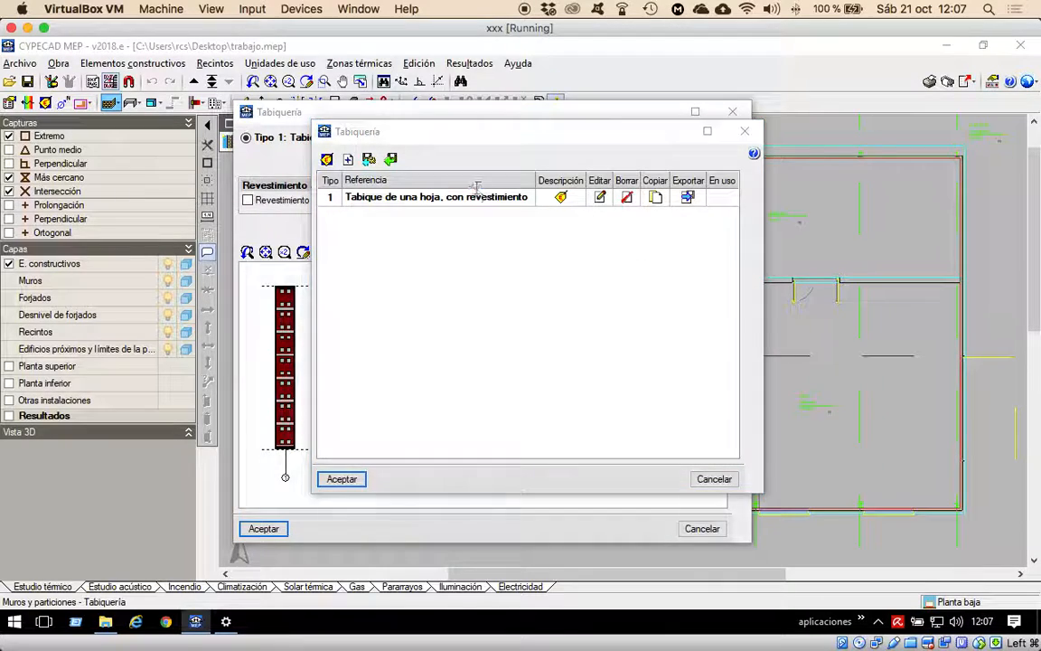
Set the single-leaf partition's reference to T01, check its Primera hoja layers and save the type.
double_click(476, 194)
click(418, 146)
drag(433, 147, 278, 147)
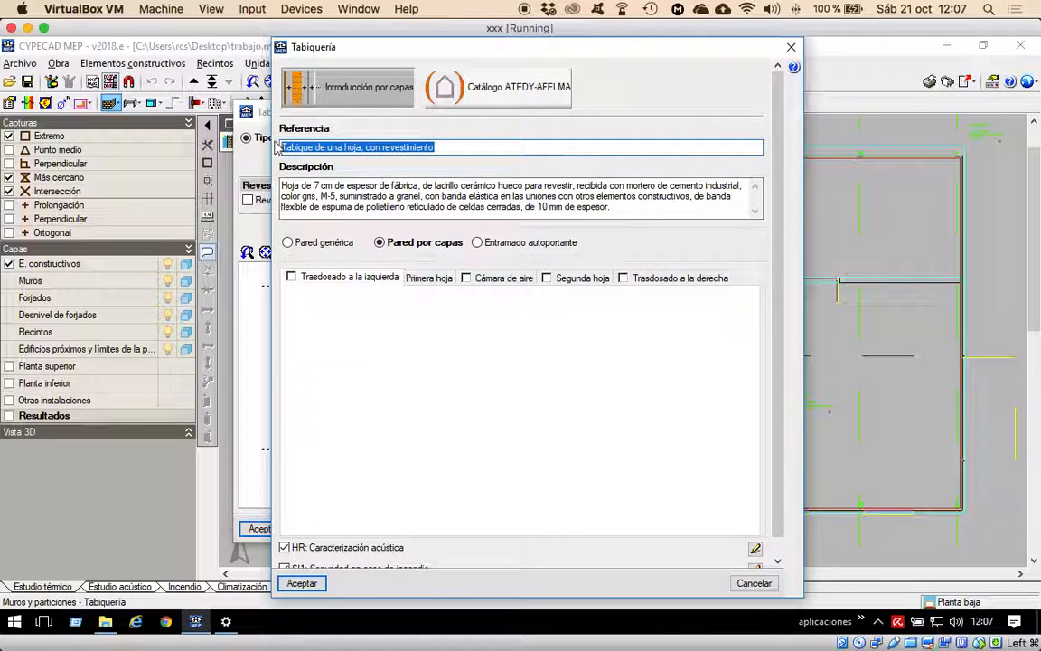
text(T01)
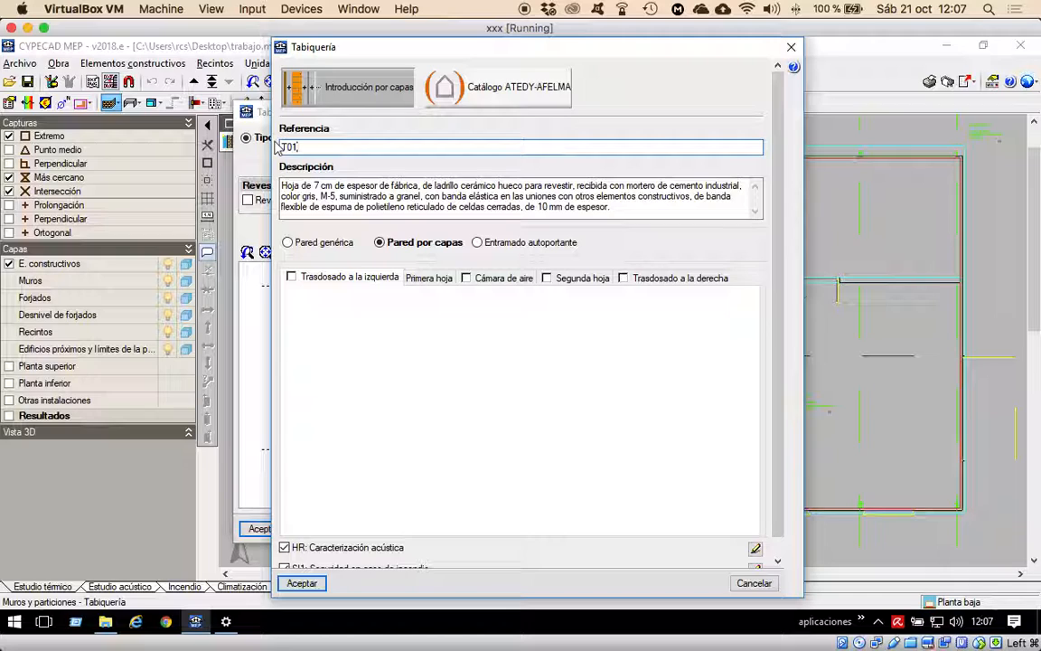
click(427, 278)
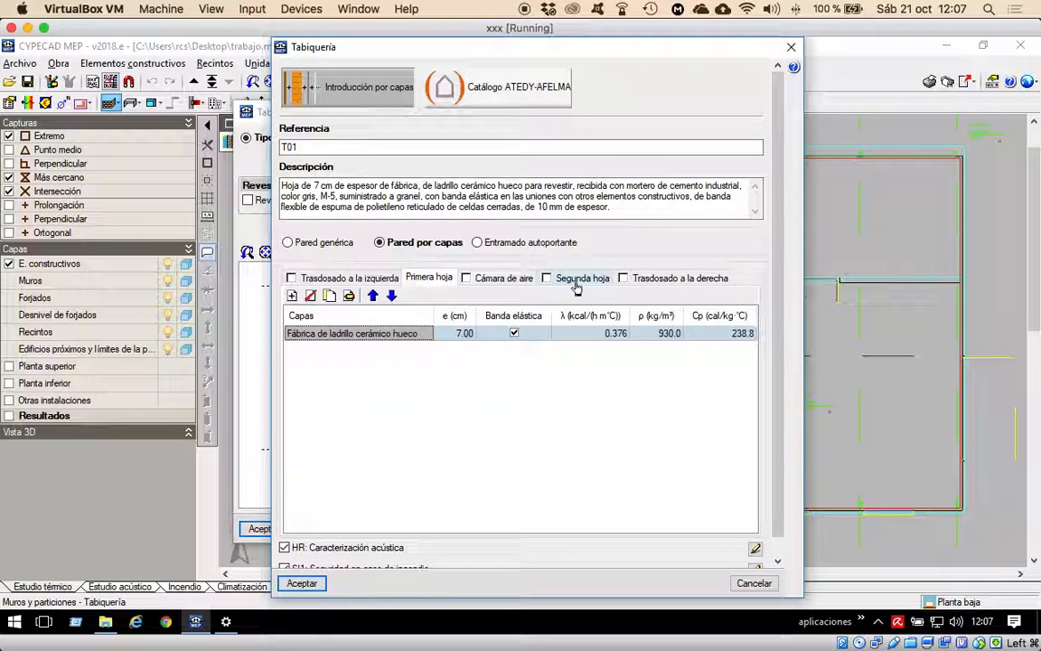
drag(779, 367, 780, 470)
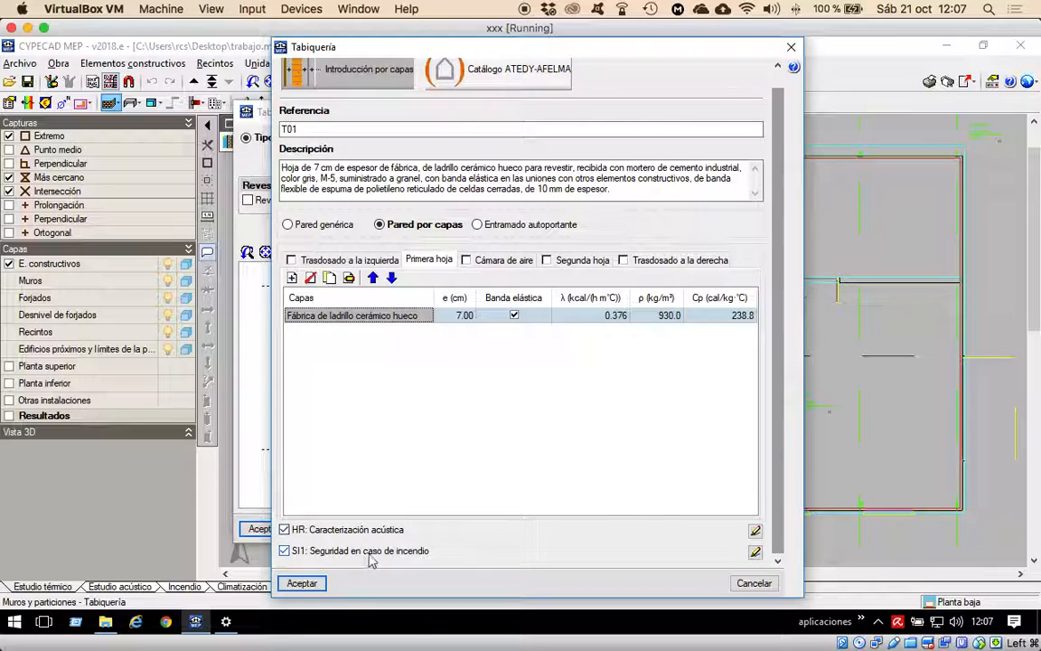
click(301, 583)
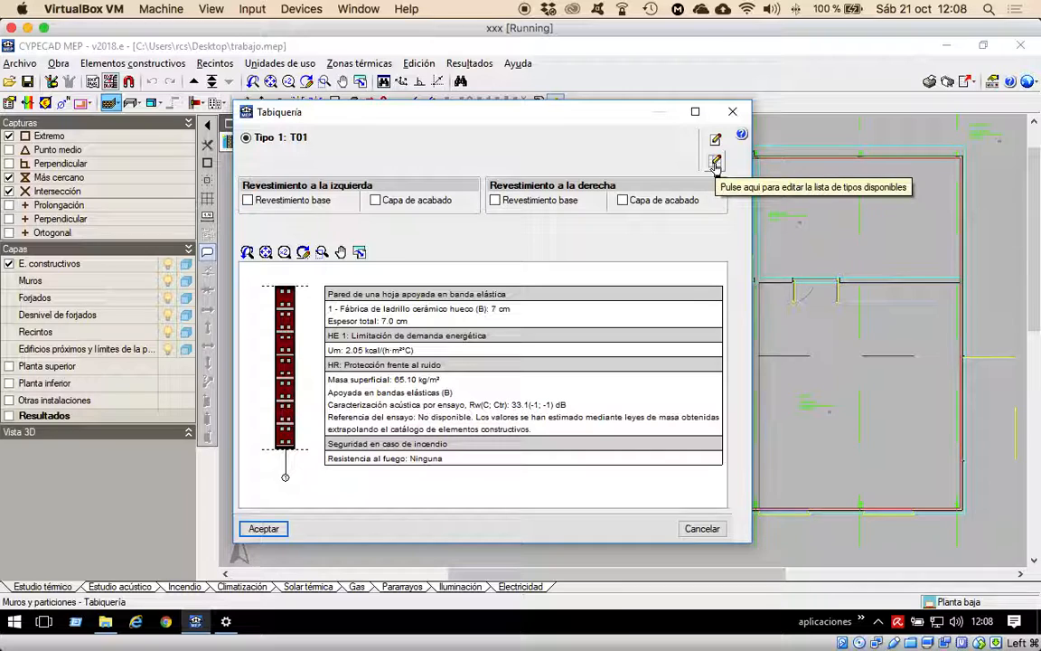
Duplicate partition type T01 in the type list and set the copy's reference to T02.
click(715, 163)
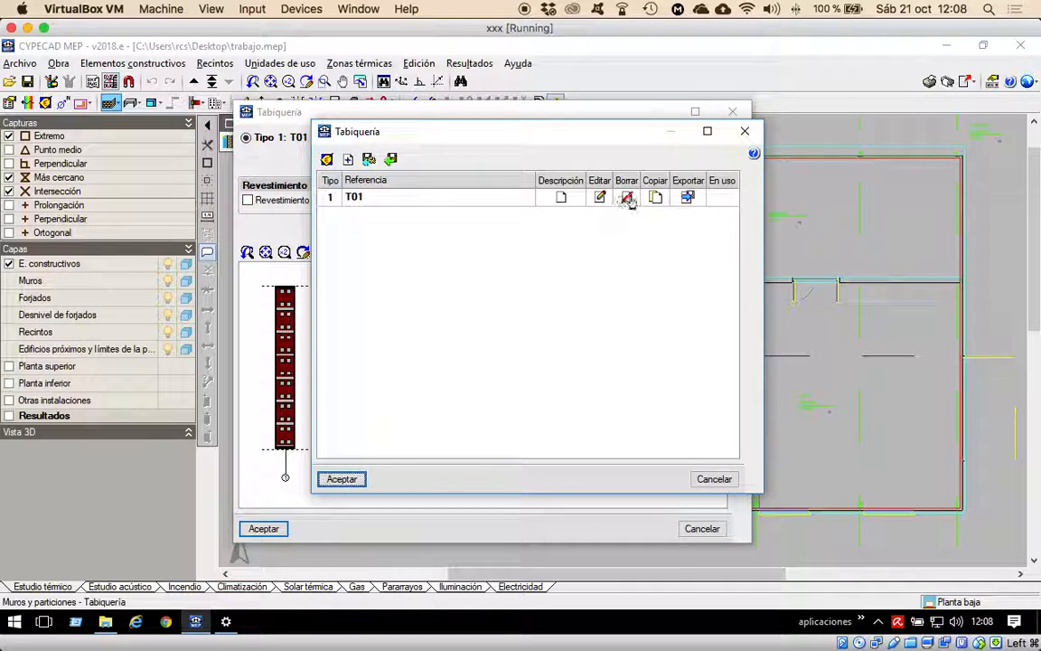
click(655, 199)
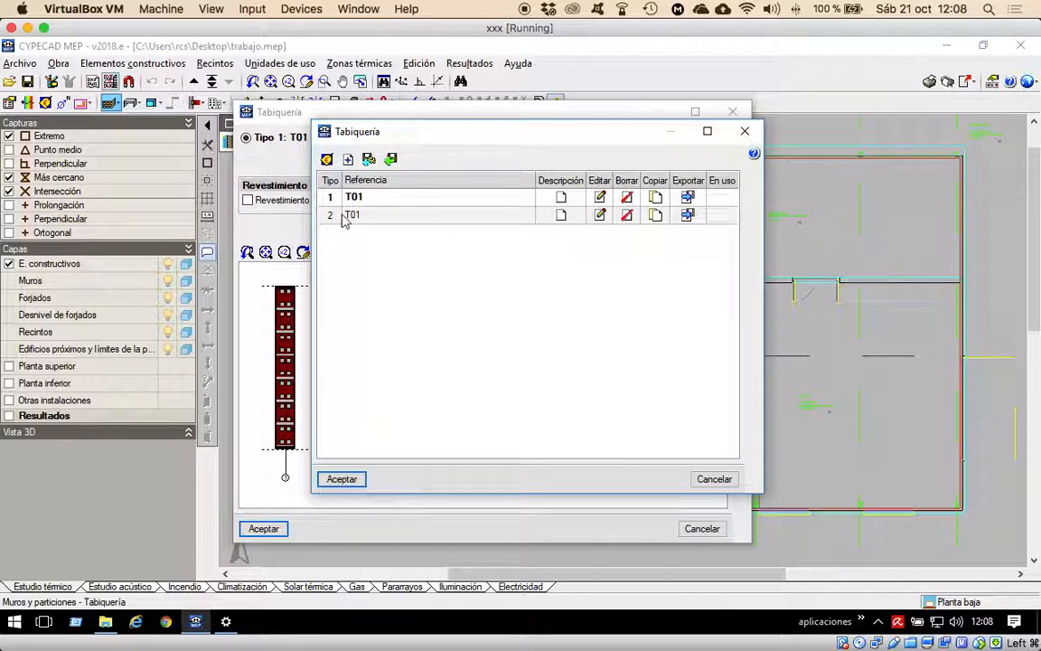
click(349, 158)
click(336, 147)
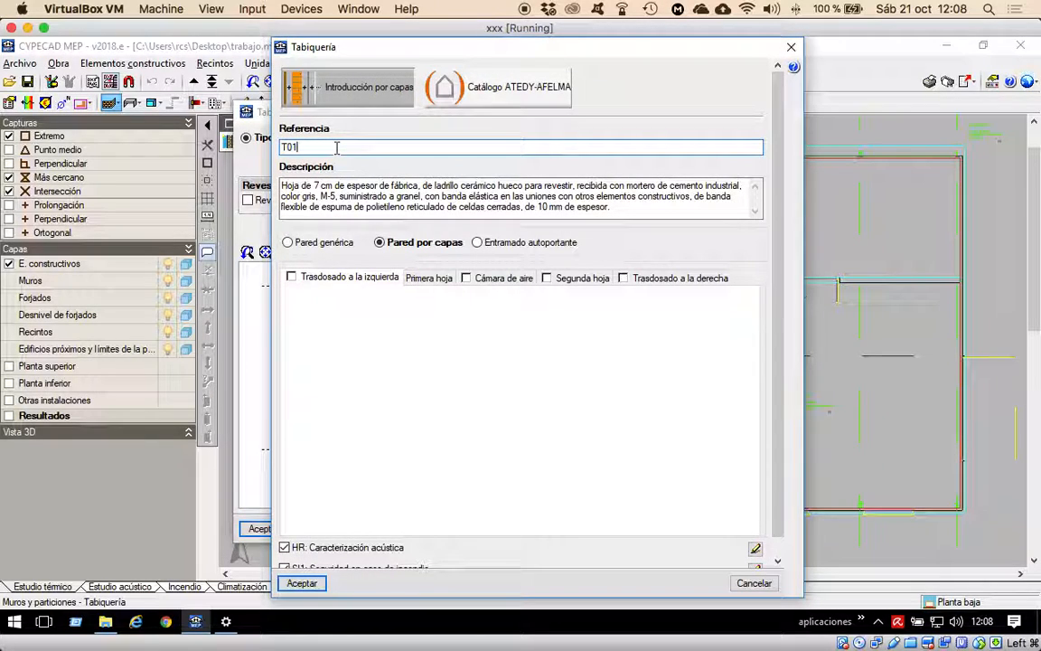
Add a 2 cm layer of cement or lime mortar (1600 < d < 1800) from the HULC library to T02's Primera hoja.
click(429, 278)
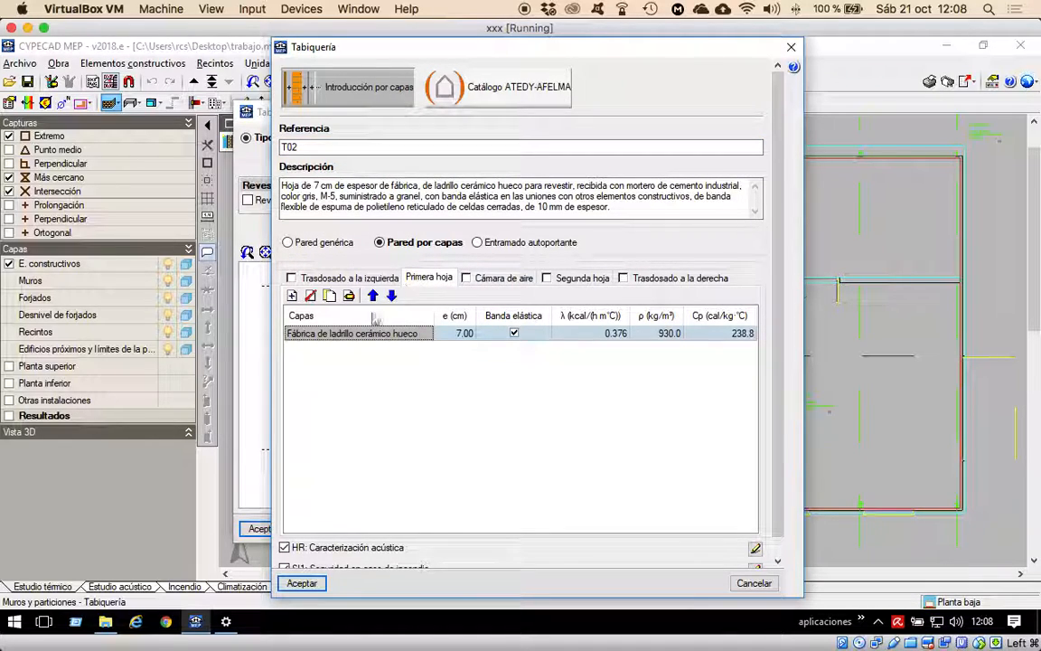
click(292, 296)
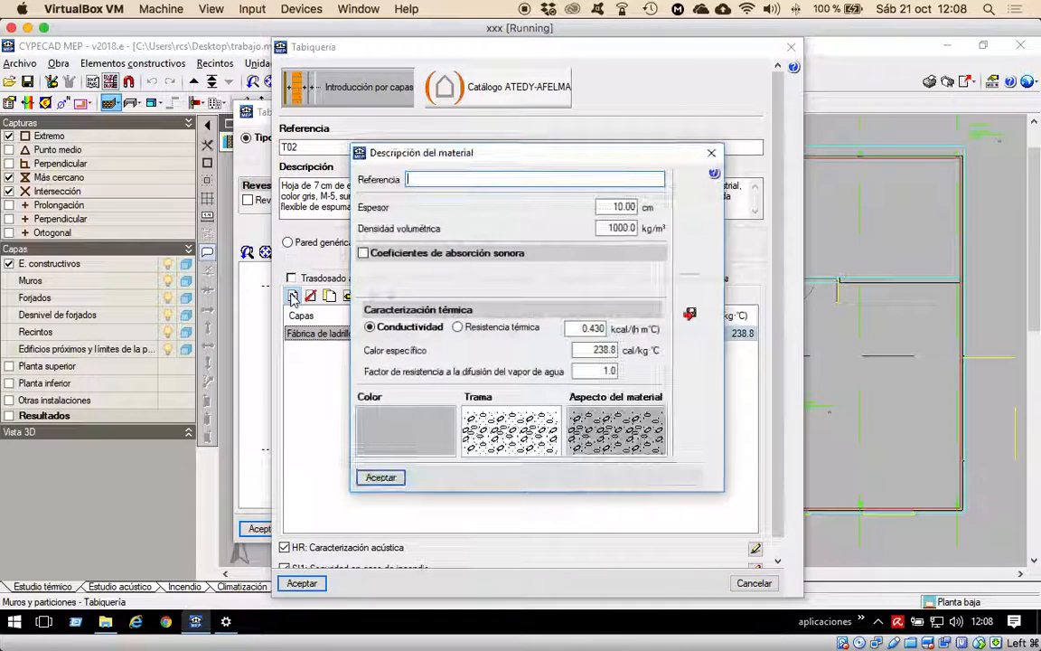
click(690, 187)
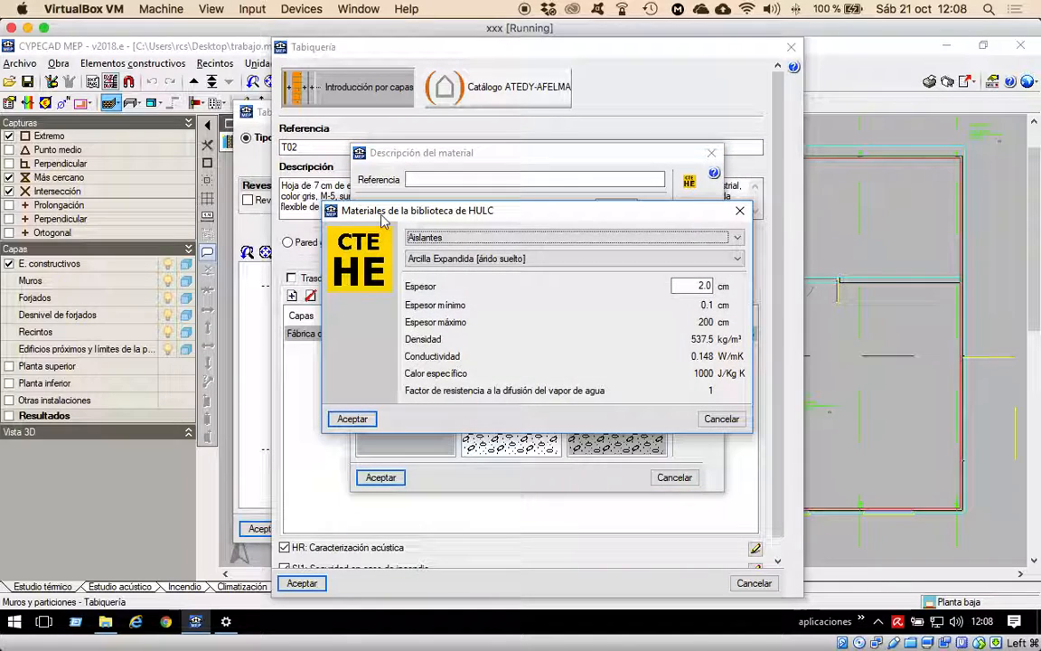
click(481, 238)
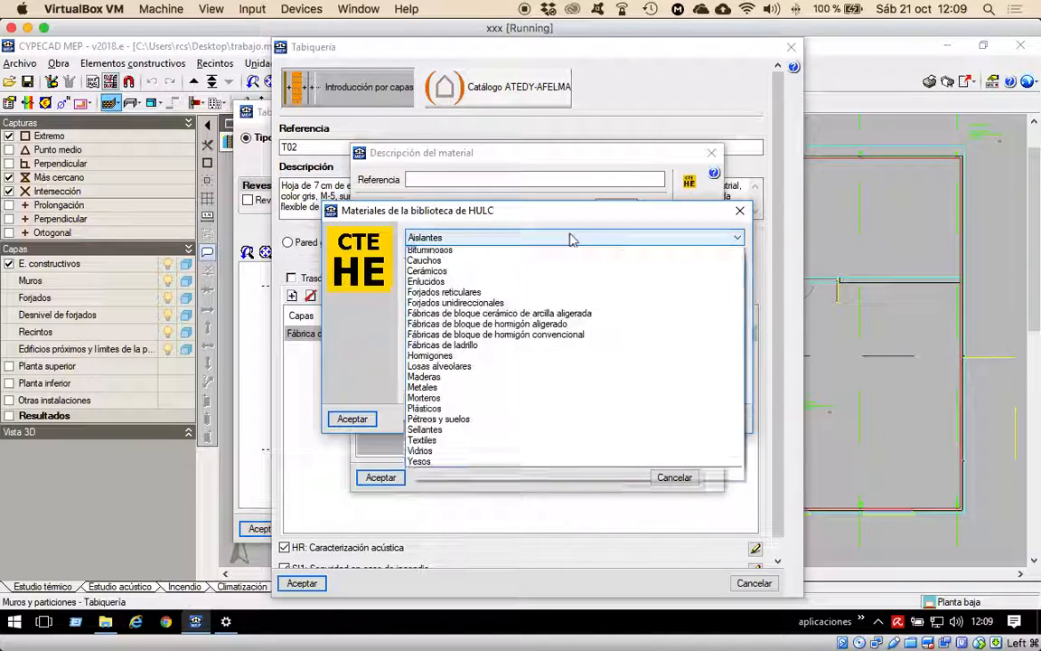
click(470, 410)
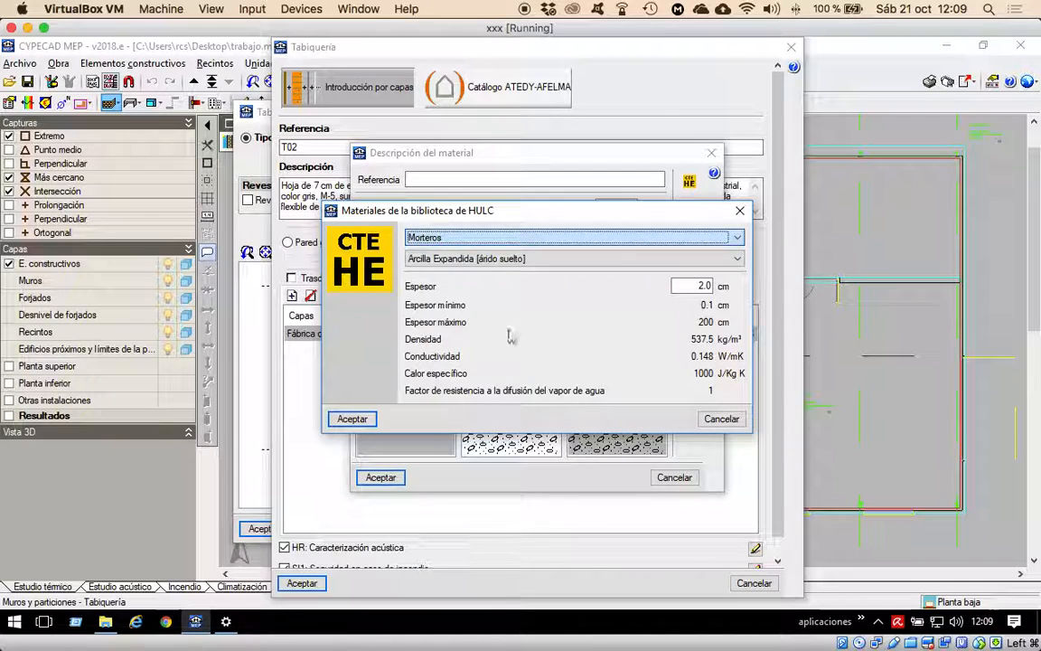
scroll(508, 258, down, 1)
click(508, 259)
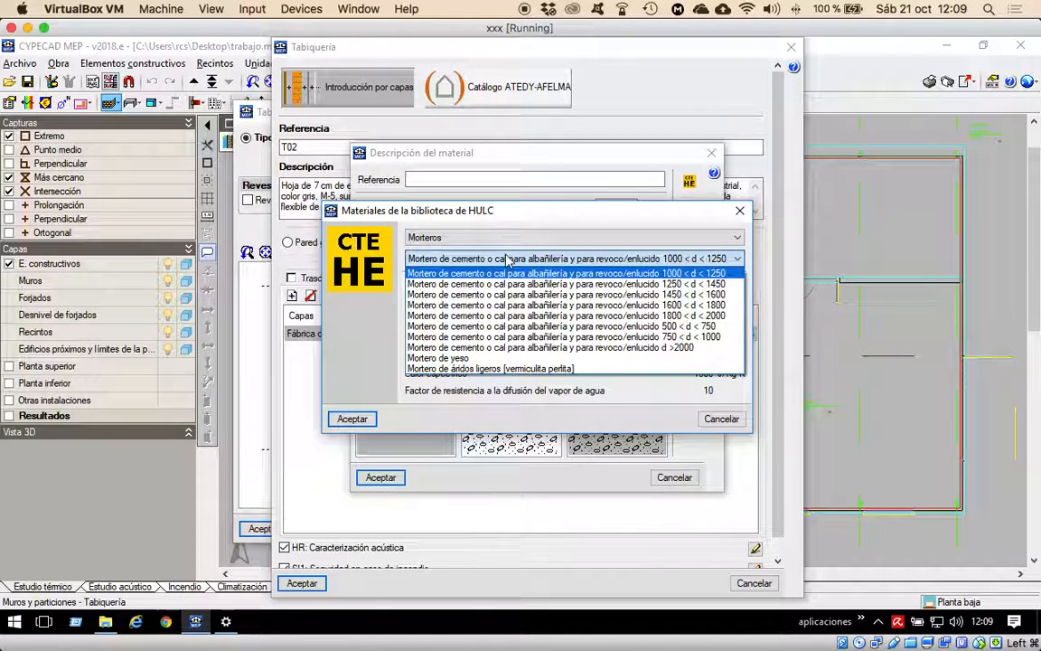
click(600, 307)
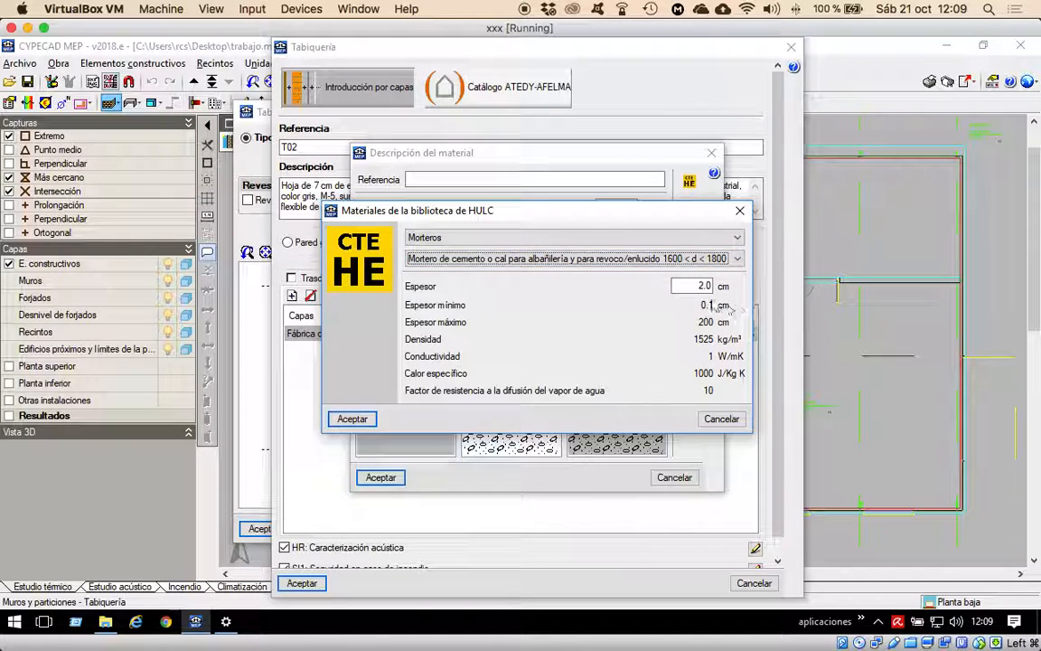
click(348, 419)
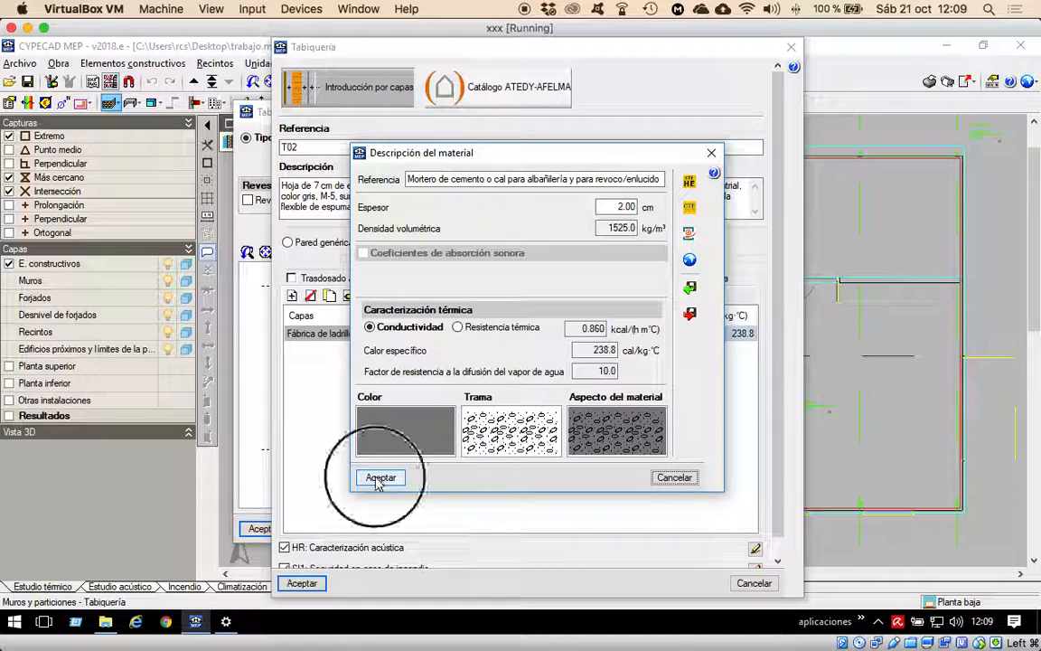
click(380, 478)
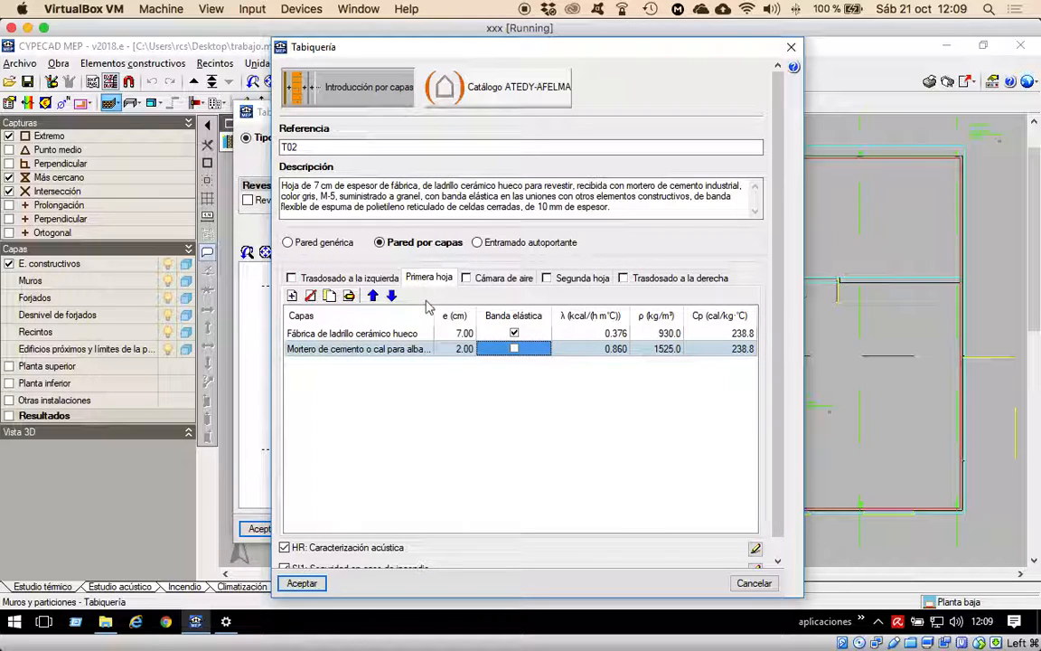
Add a 6 cm layer of PUR Plancha con HFC o Pentano y rev. impermeable a gases [0.025 W/[mK]] from the HULC library to T02's Primera hoja.
click(293, 297)
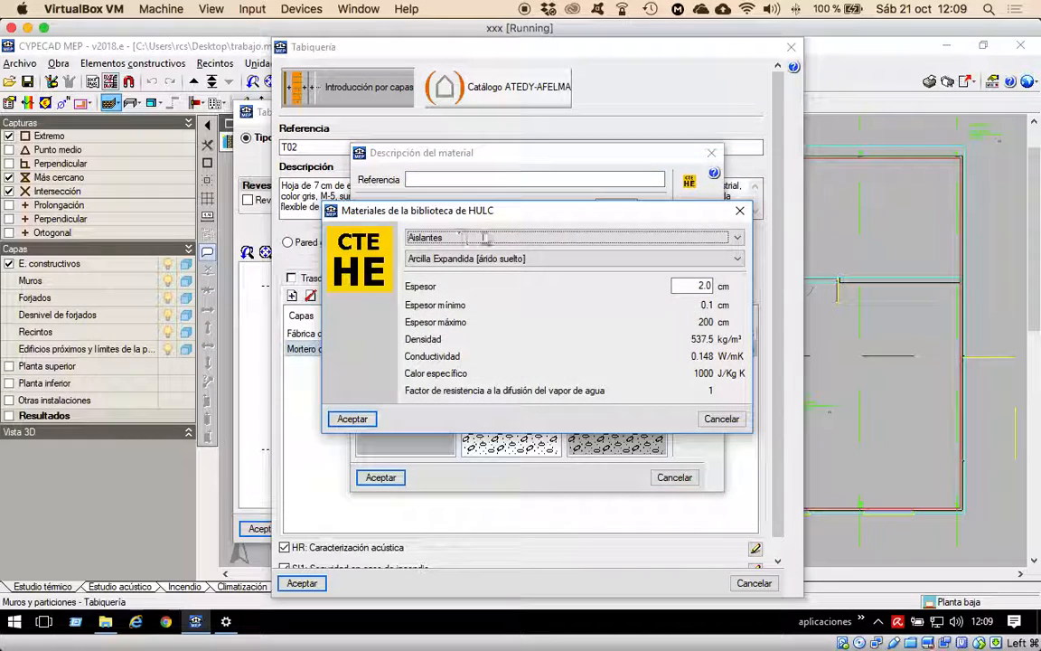
click(467, 258)
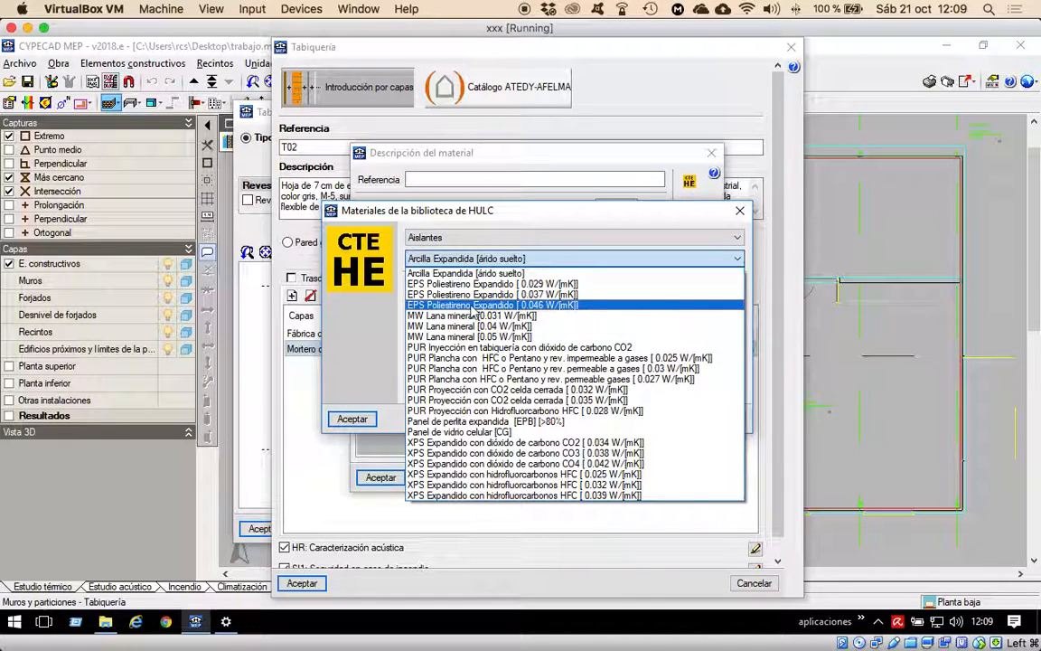
click(465, 358)
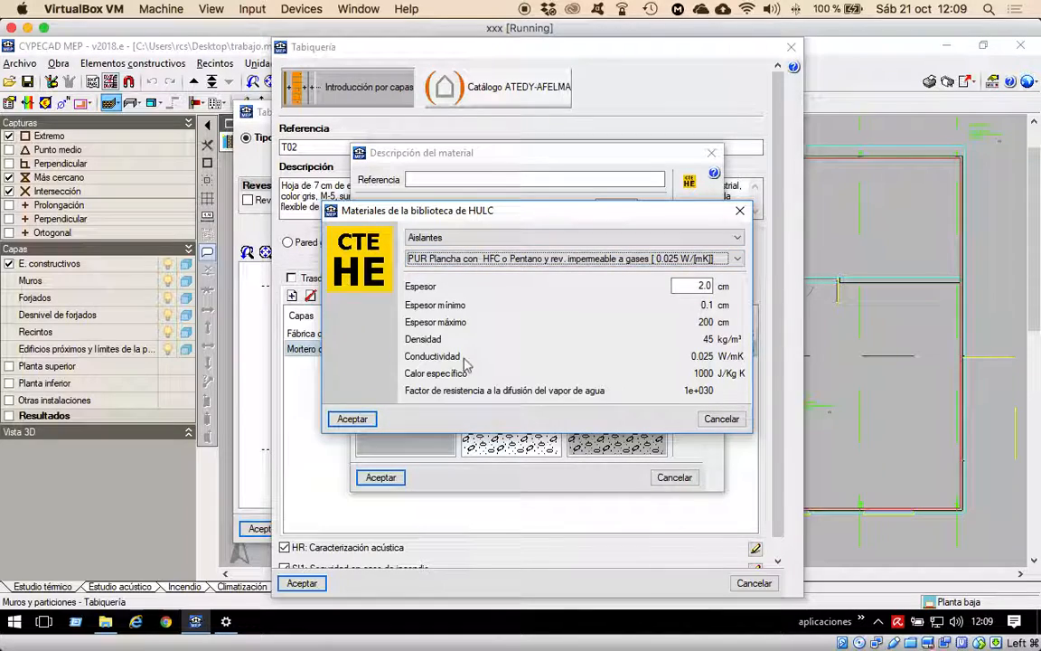
click(701, 286)
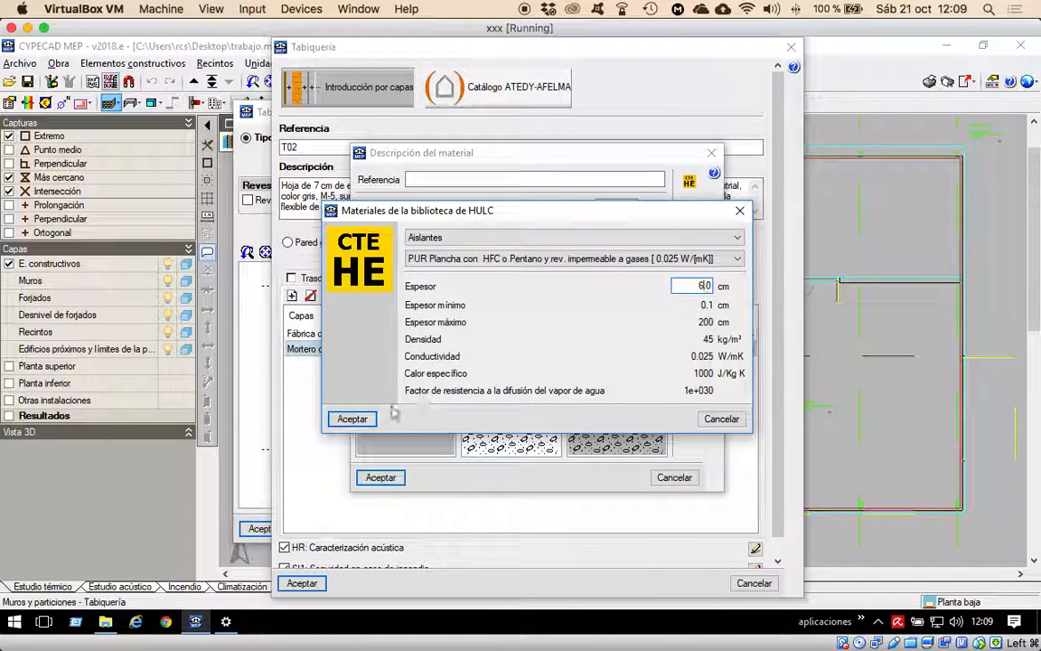
click(355, 419)
click(381, 478)
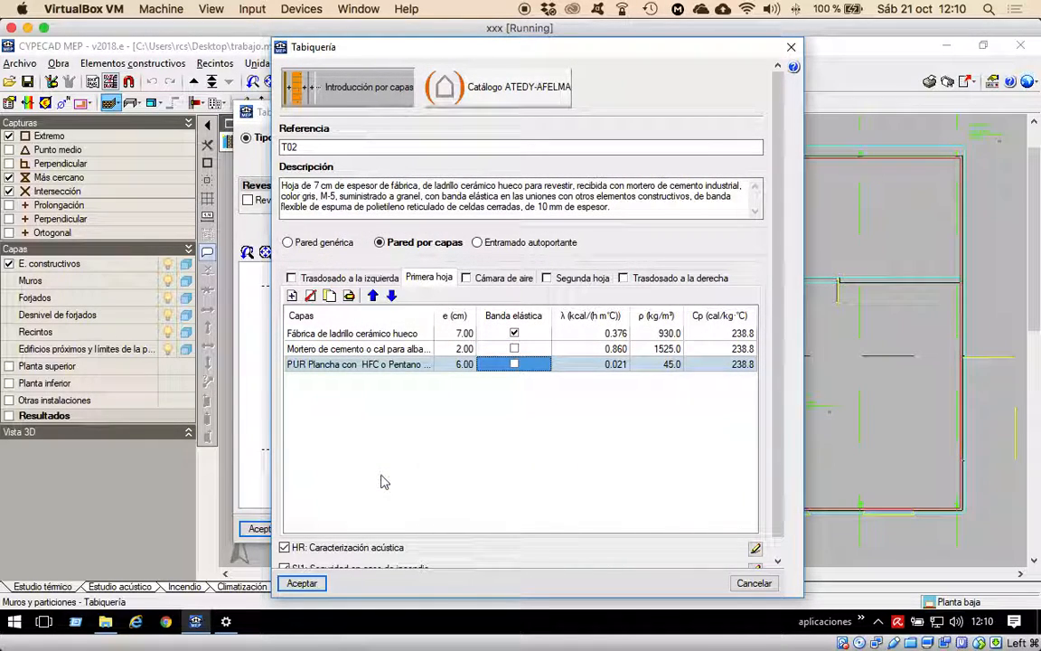
Enable T02's Segunda hoja and add a 6 cm layer of HULC PUR Plancha, rev. impermeable a gases [0.025 W/[mK]], to it.
click(558, 280)
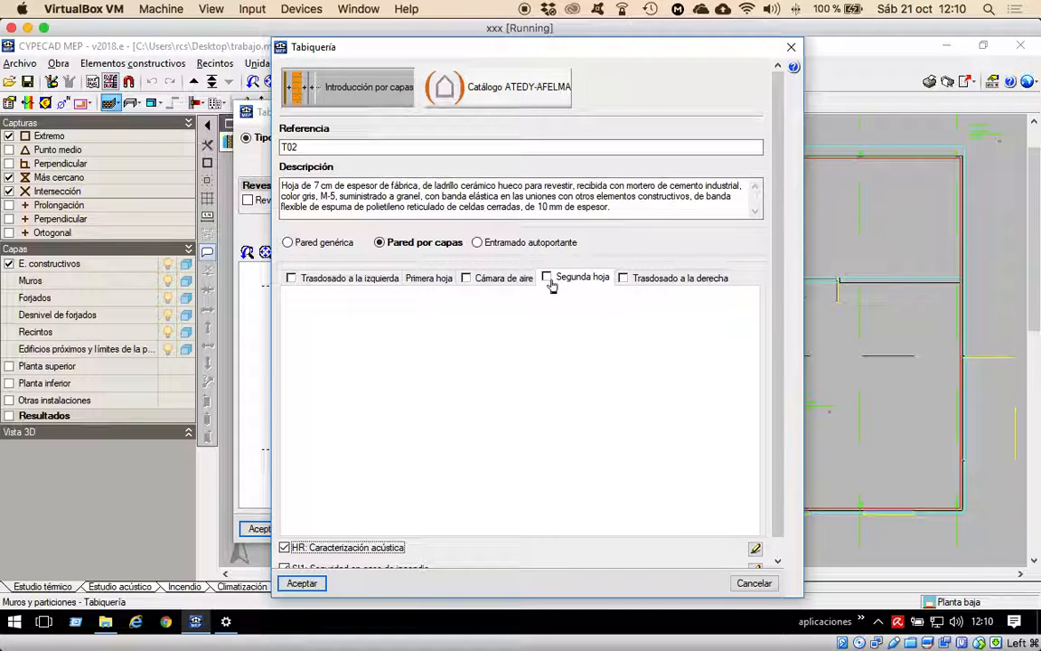
click(547, 279)
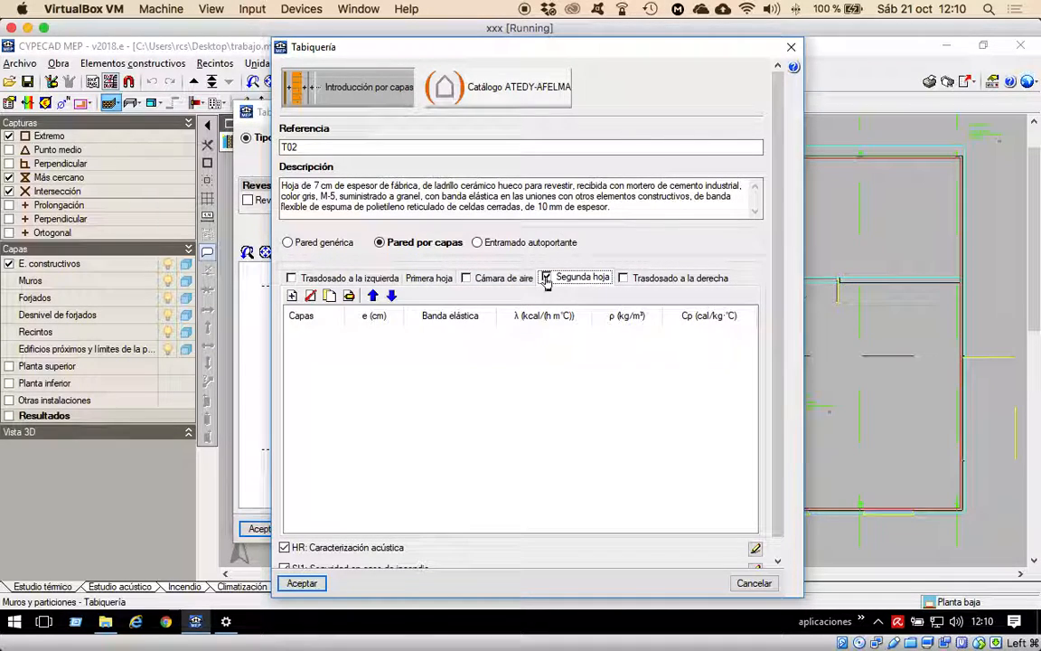
click(292, 297)
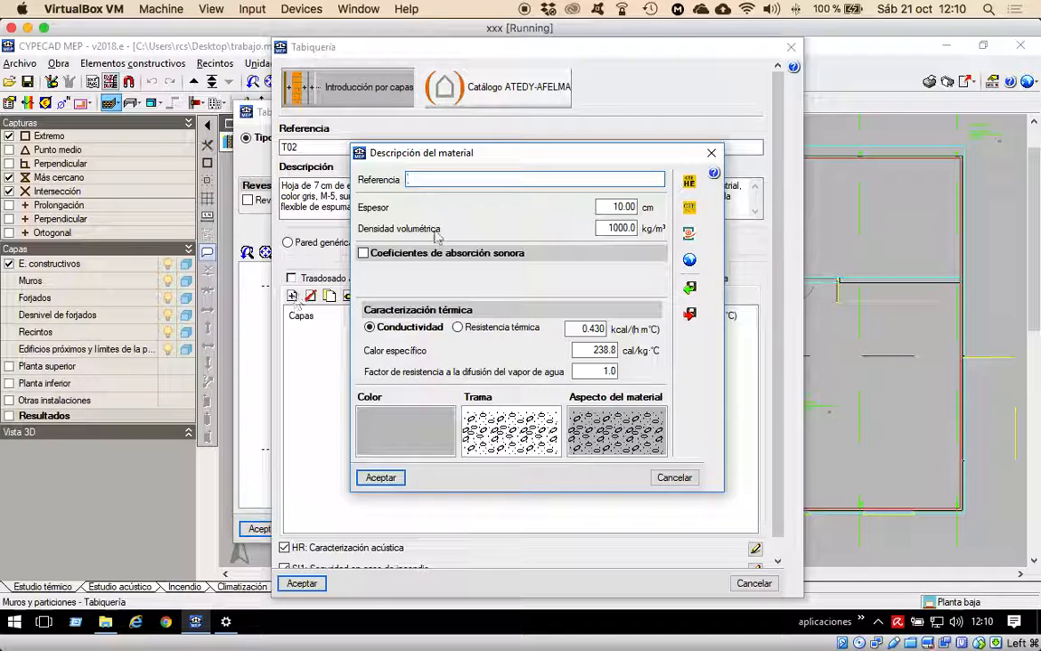
click(693, 185)
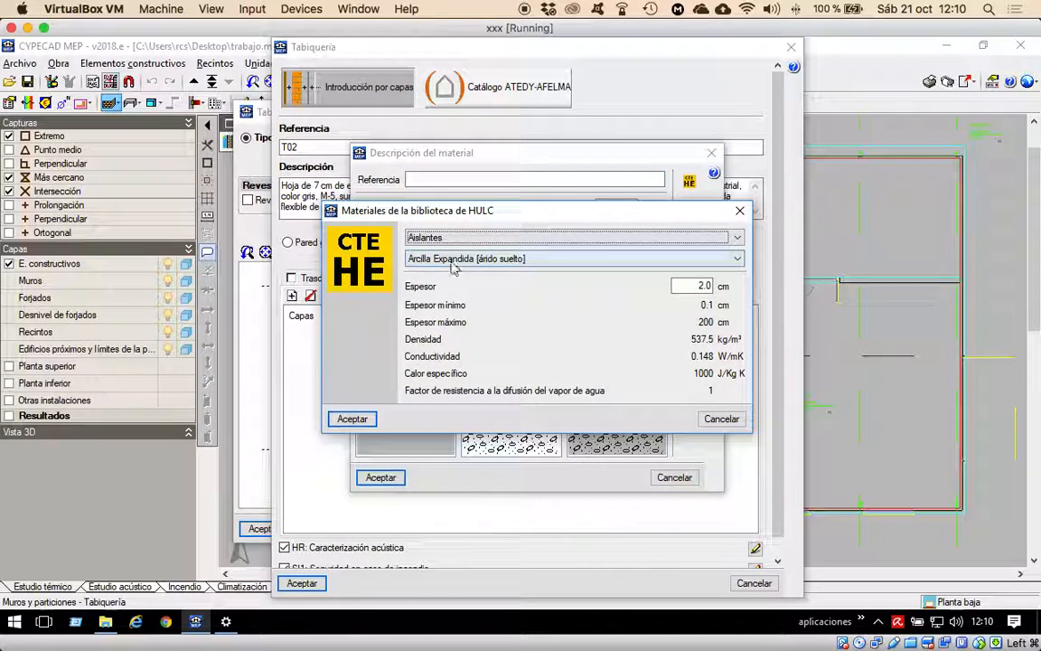
click(455, 262)
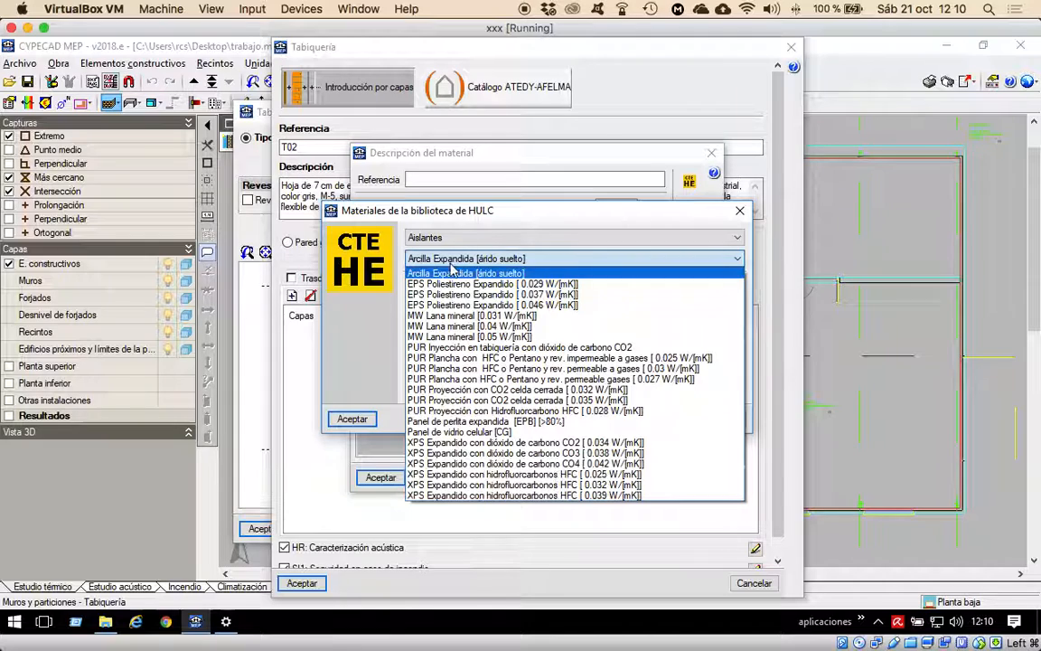
click(479, 359)
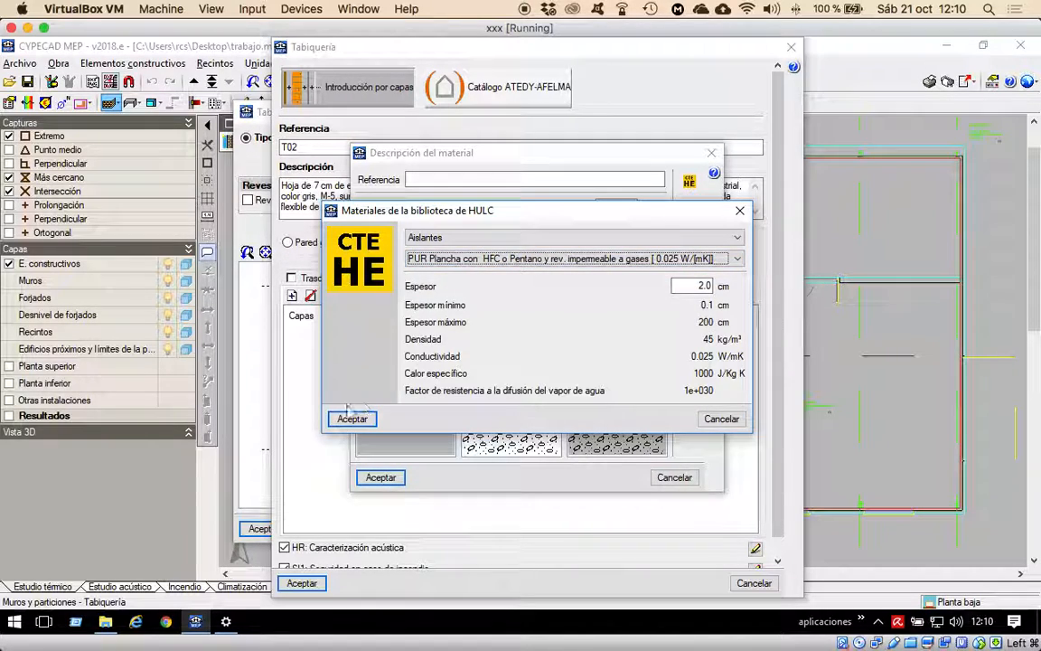
click(704, 285)
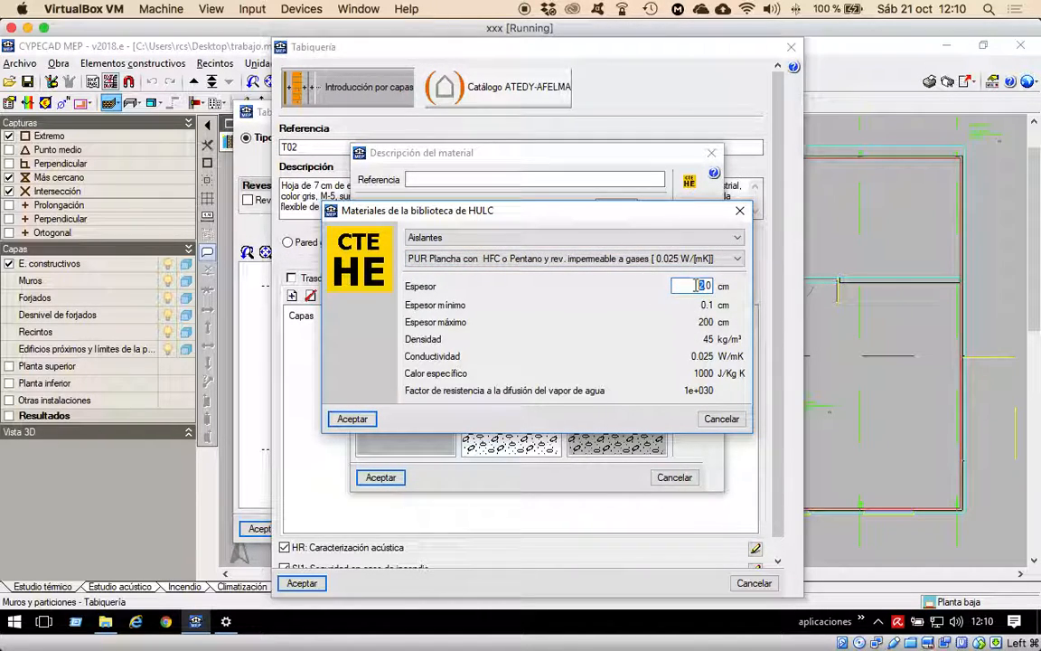
text(6.0)
click(352, 418)
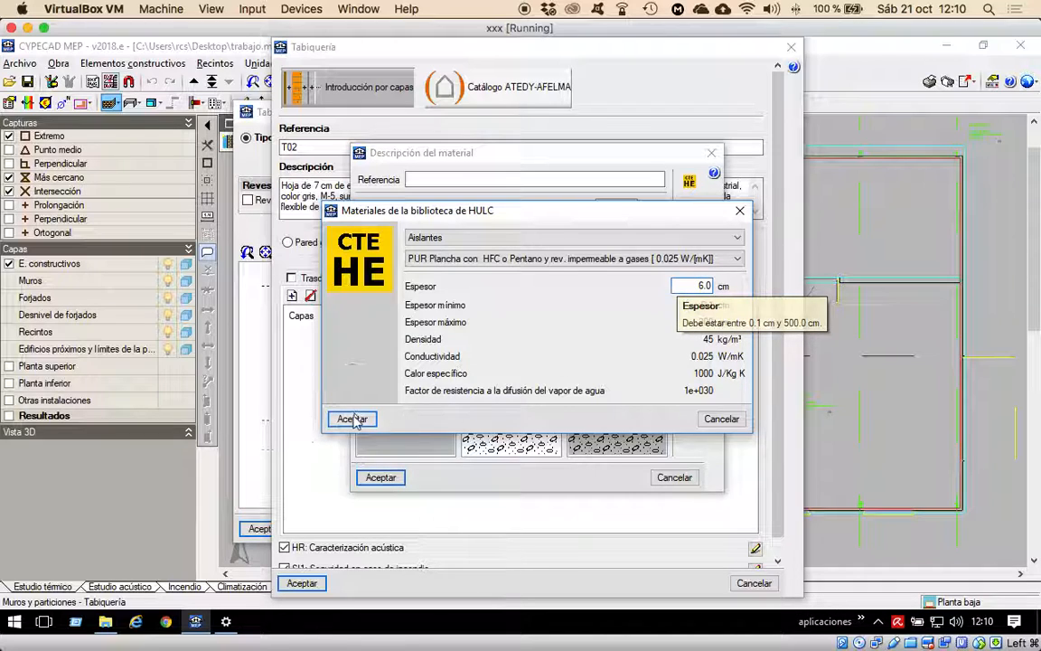
click(380, 478)
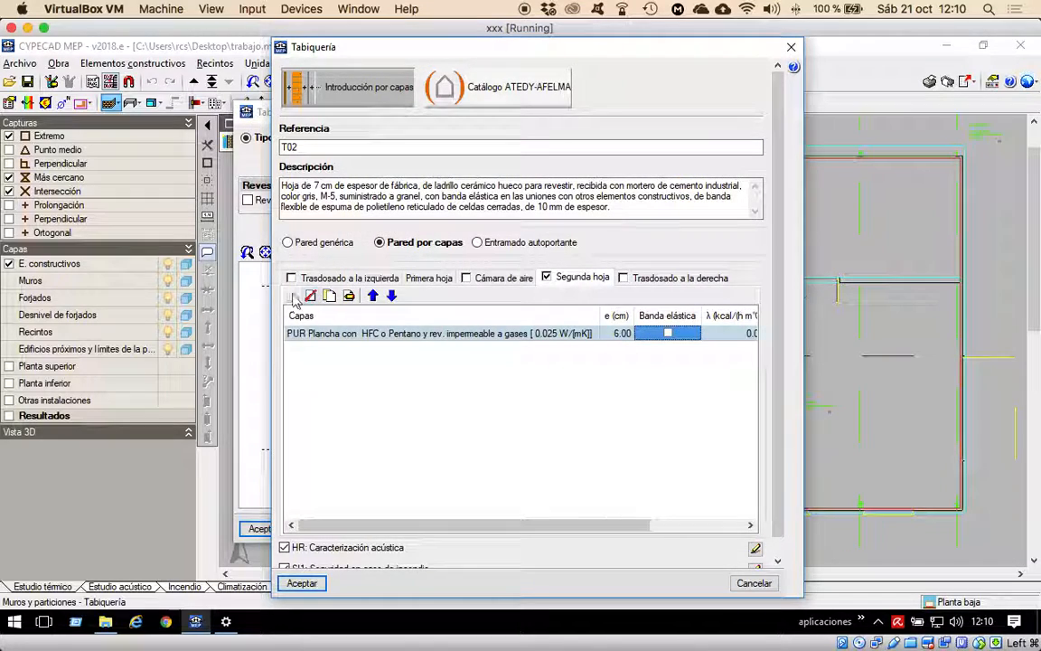
Add a 7 cm layer of Tabicón de LH doble [60 mm < E < 90 mm] from the HULC Fábricas de ladrillo category to the Segunda hoja.
click(311, 298)
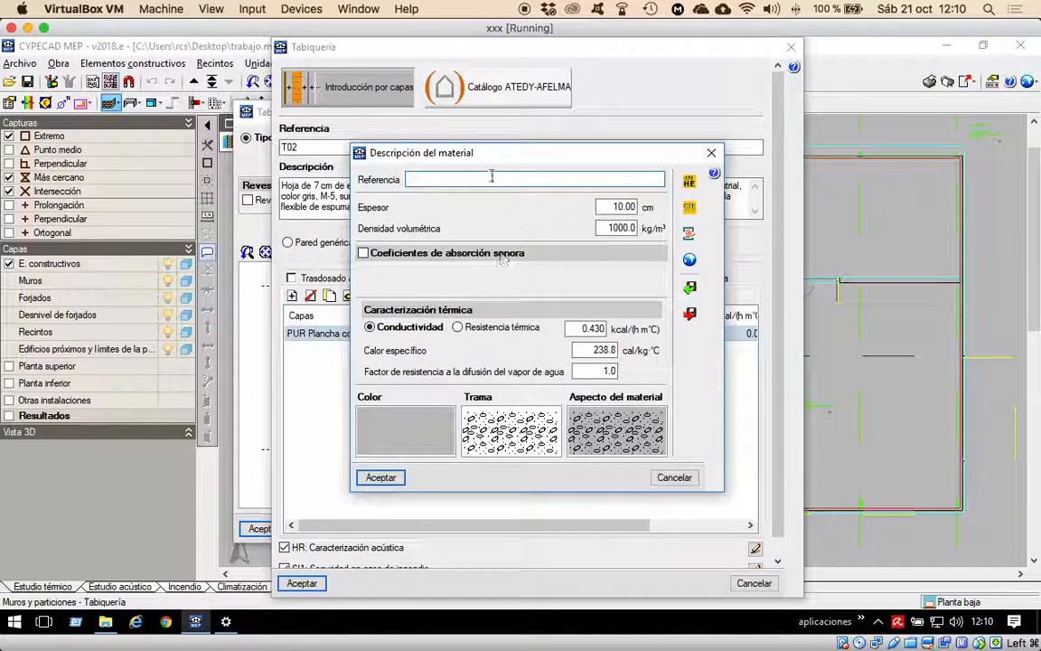
click(689, 184)
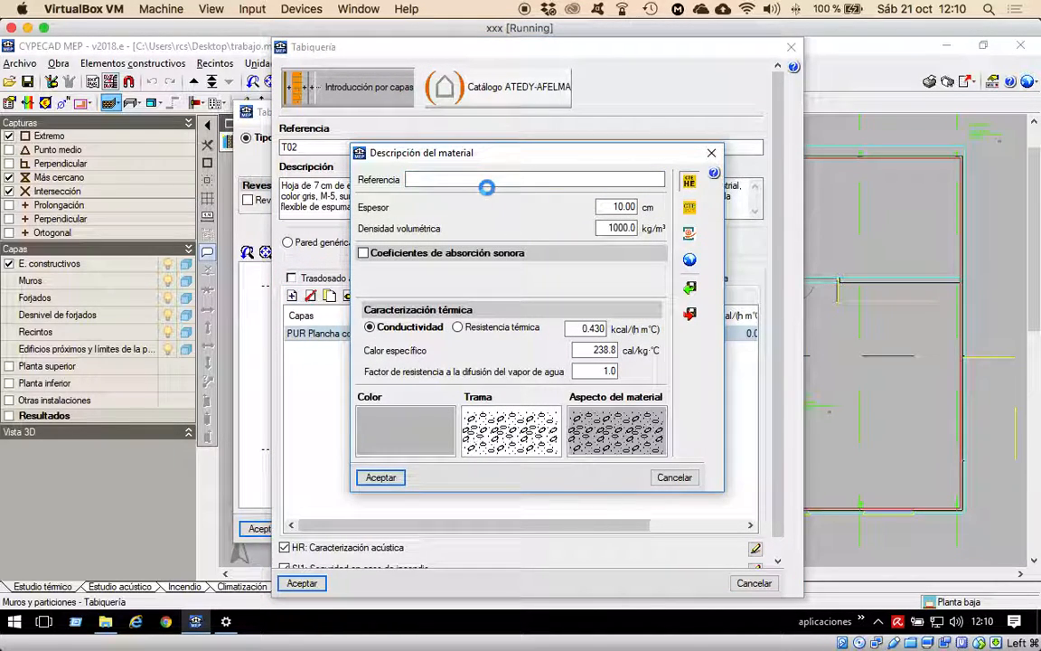
click(500, 236)
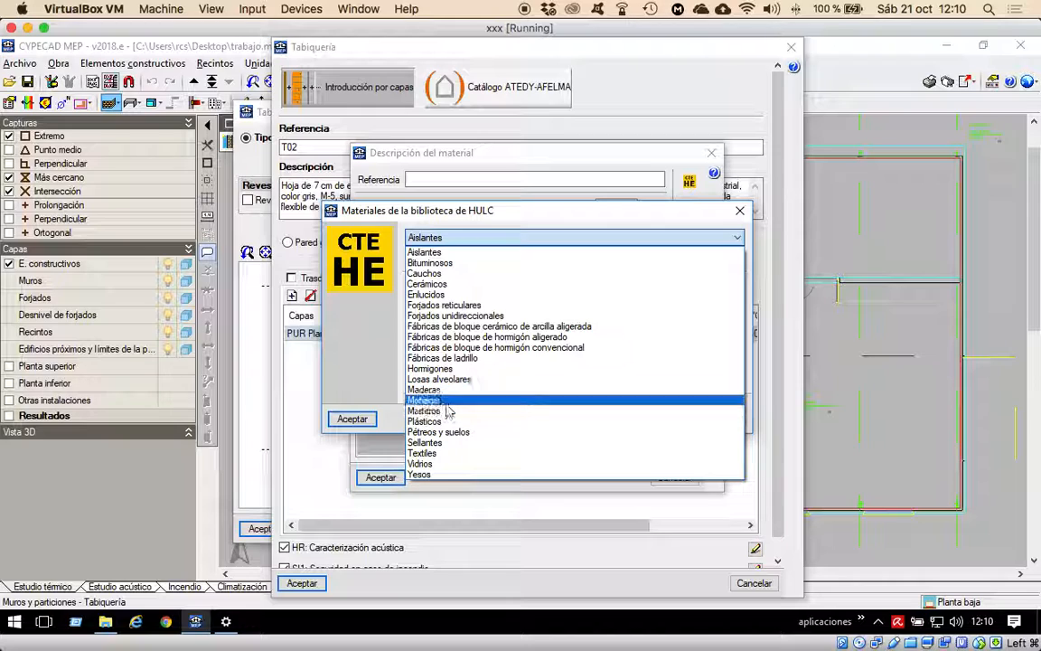
click(459, 358)
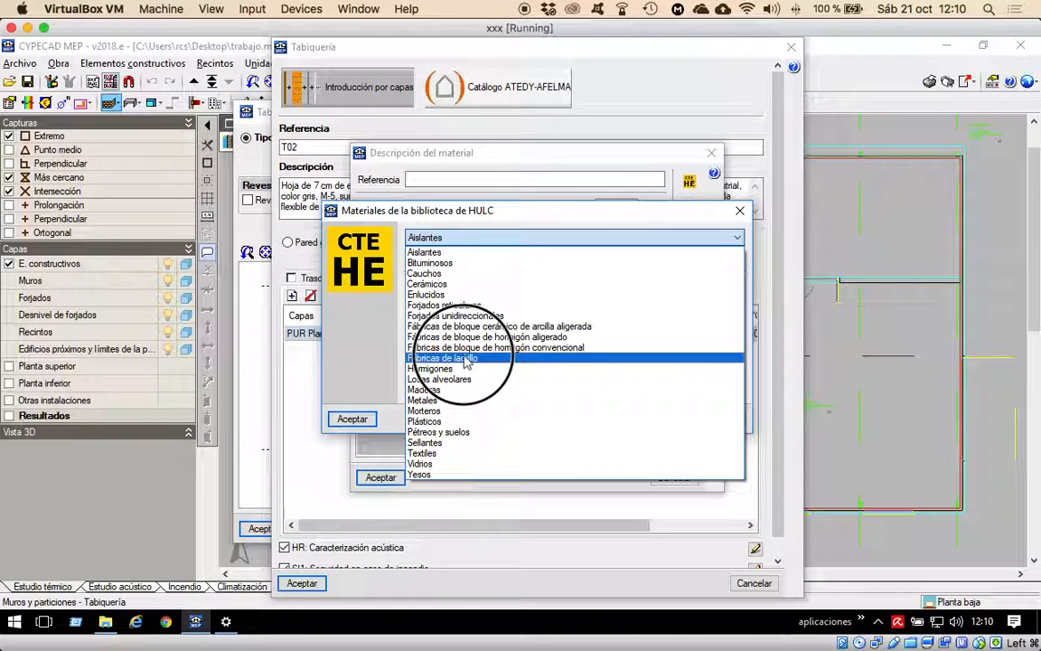
click(552, 259)
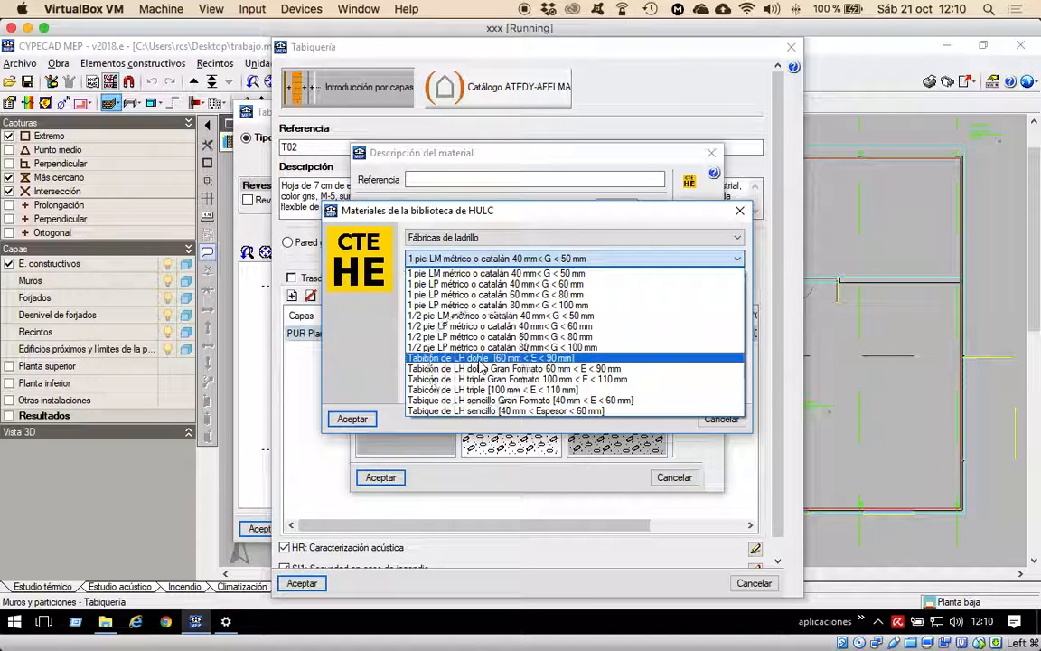
click(496, 357)
double_click(698, 286)
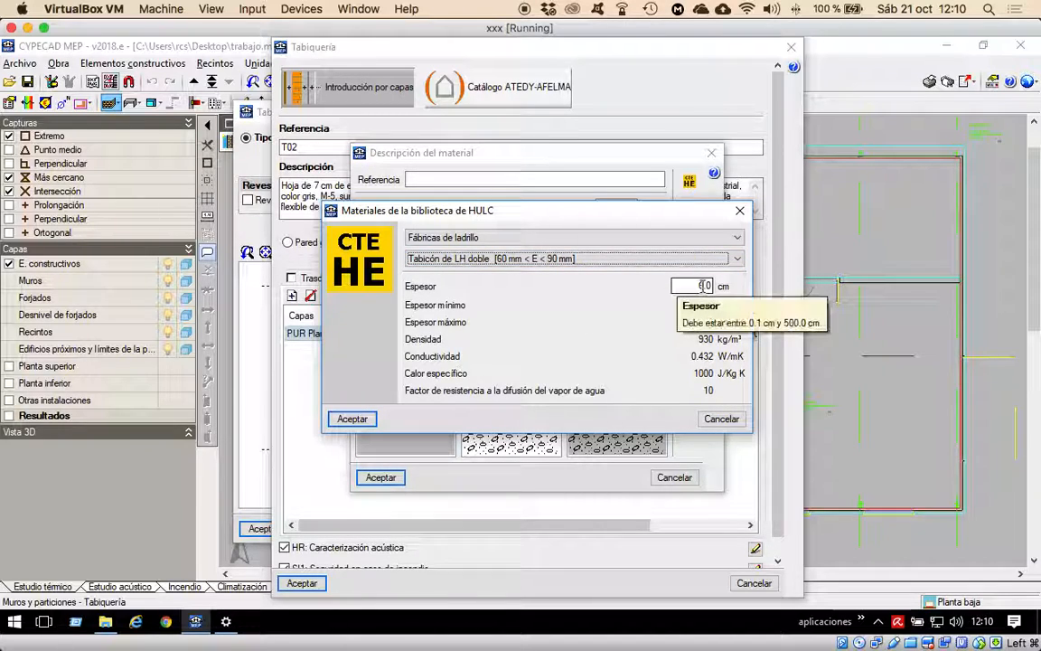
text(7)
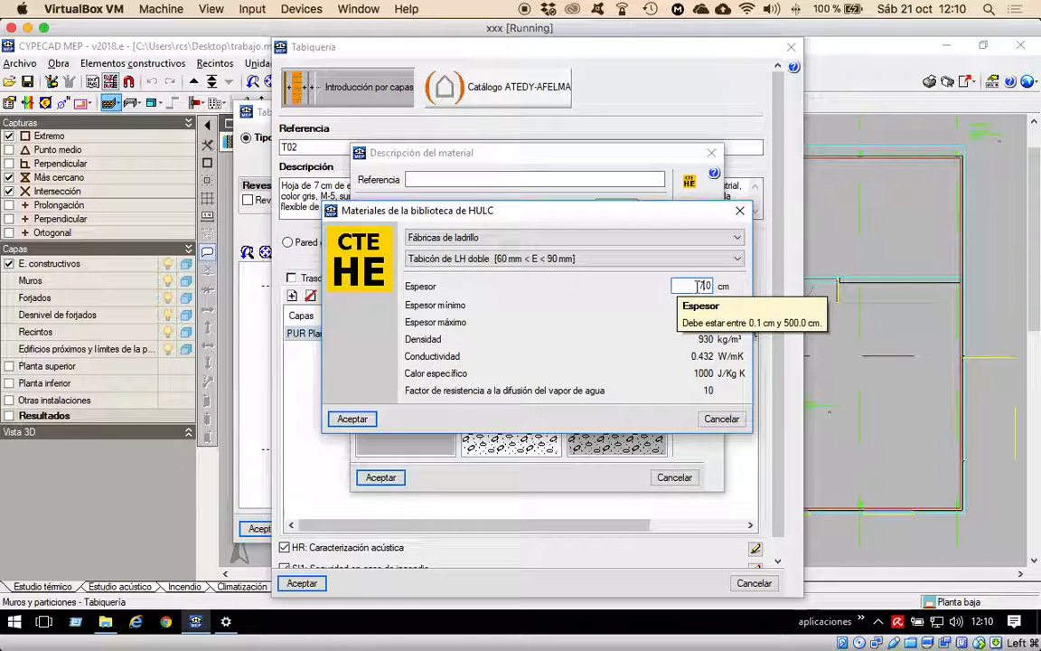
click(351, 419)
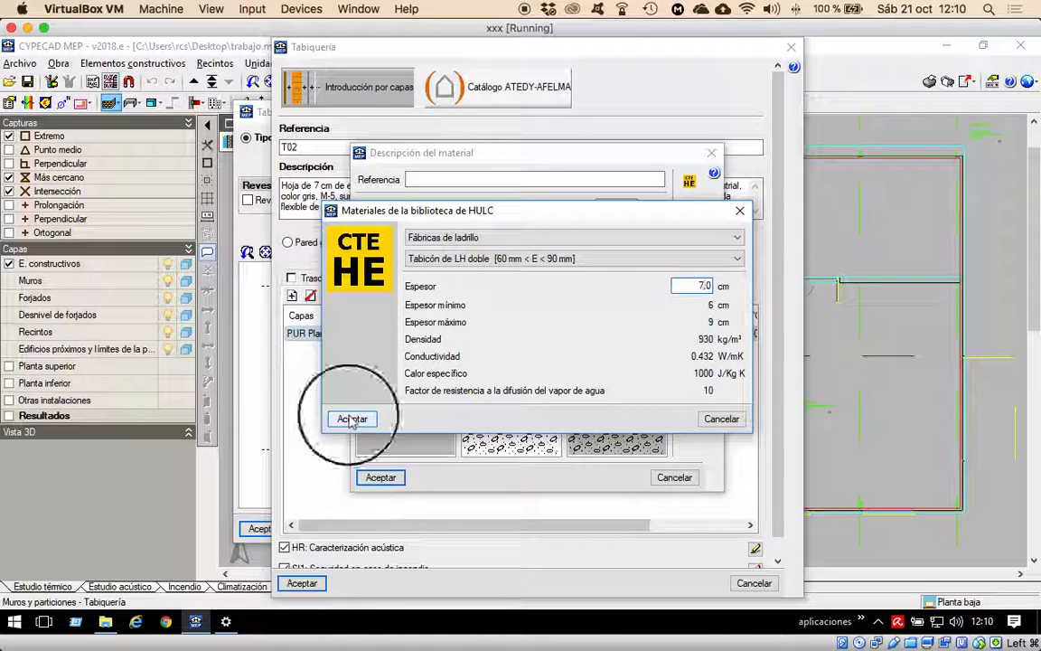
click(380, 477)
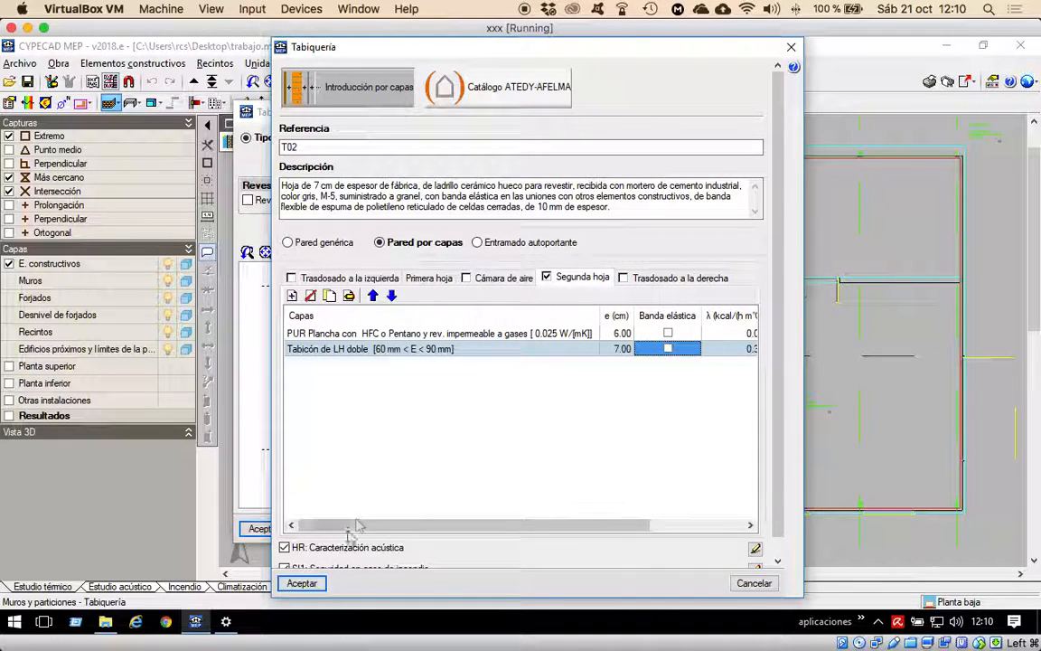
Save type T02, choose it as the partition to insert and check its layer summary in the enlarged dialog.
click(302, 584)
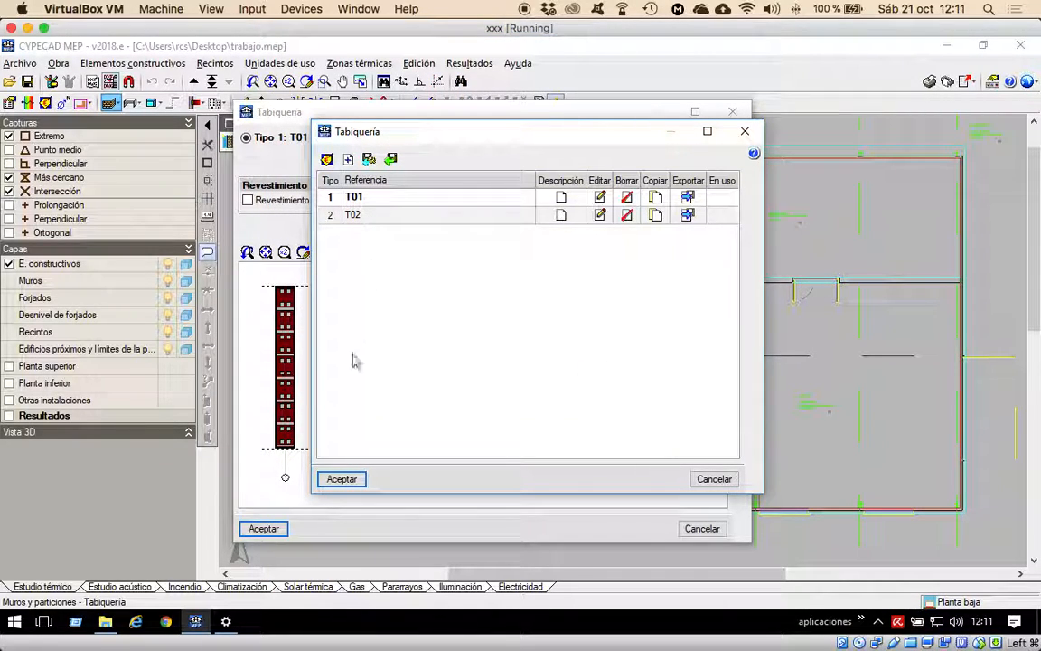
click(342, 479)
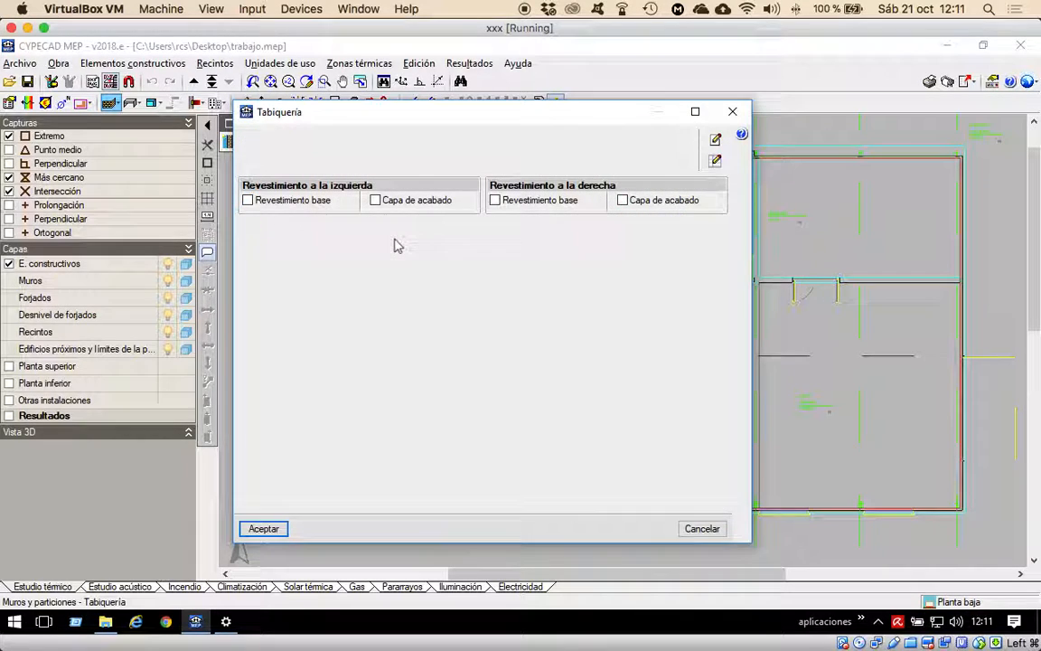
click(248, 156)
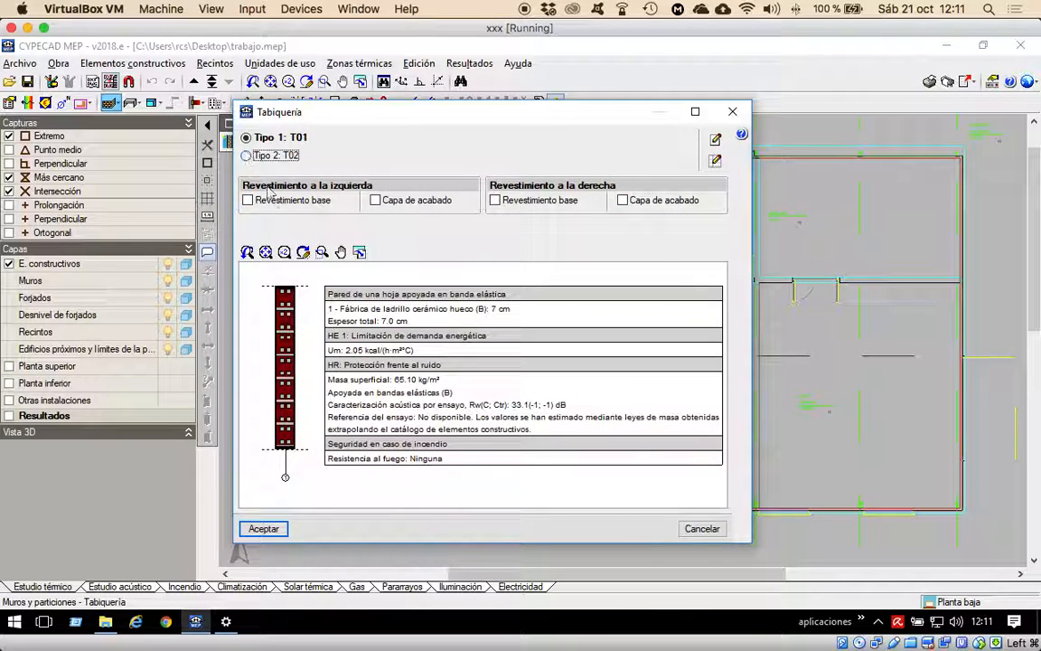
click(694, 111)
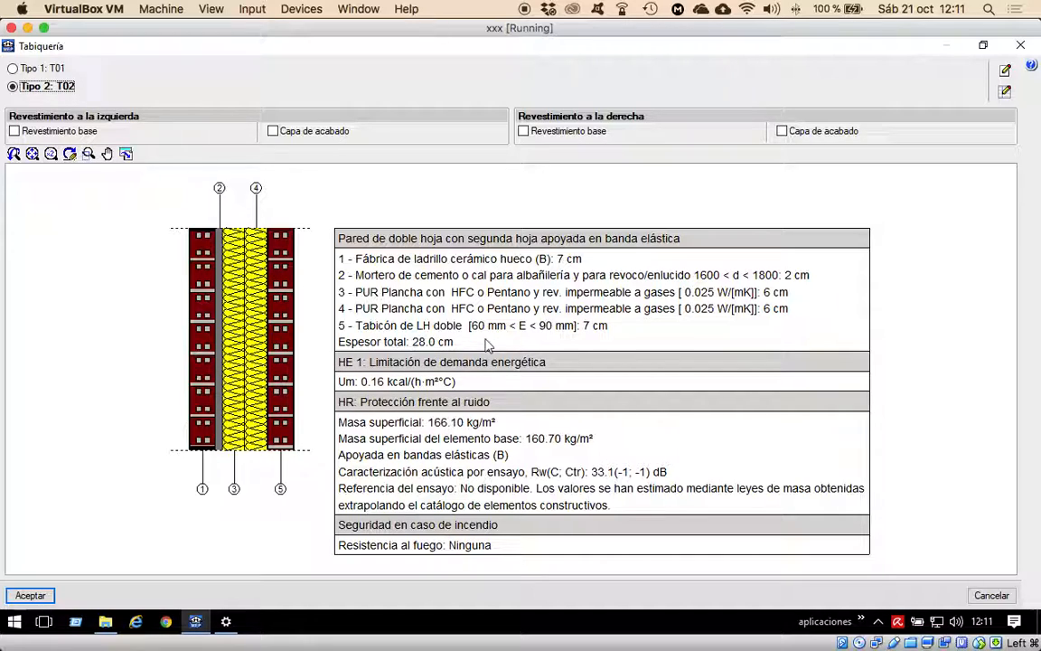
click(30, 595)
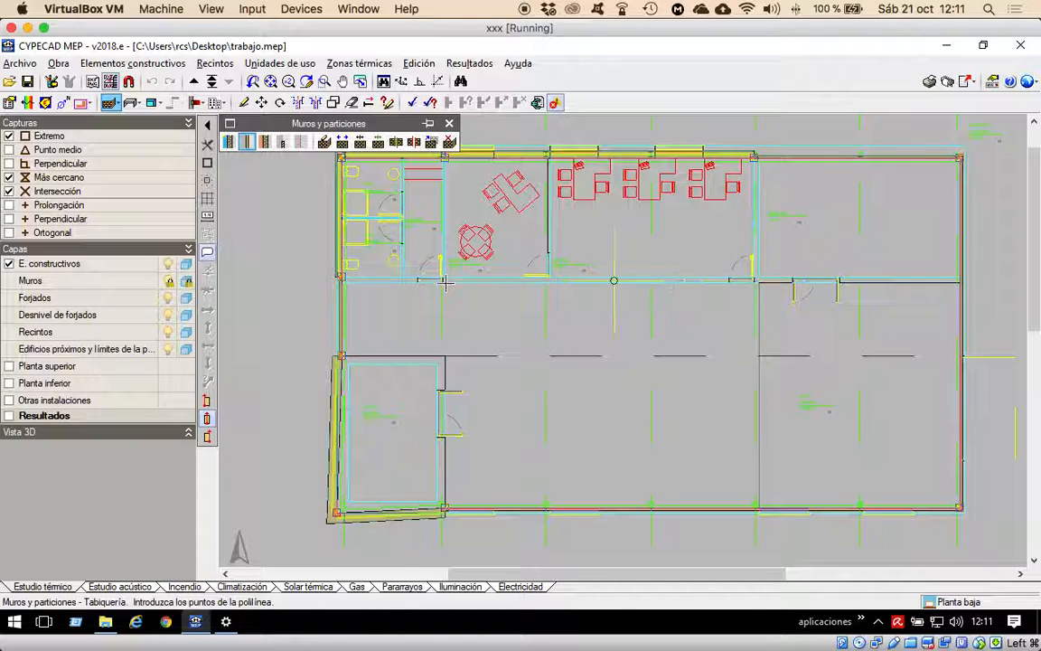
Draw a T02 partition aligned by its edge, from the west facade along the offices' lower DXF line, and up the offices' east side to the upper facade.
click(525, 230)
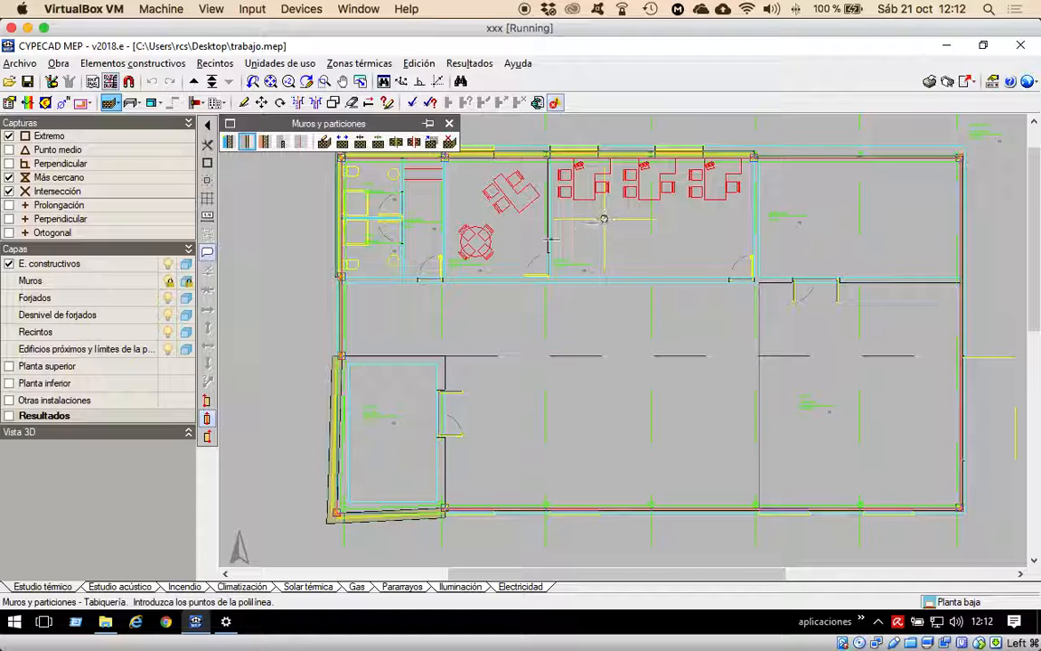
click(345, 277)
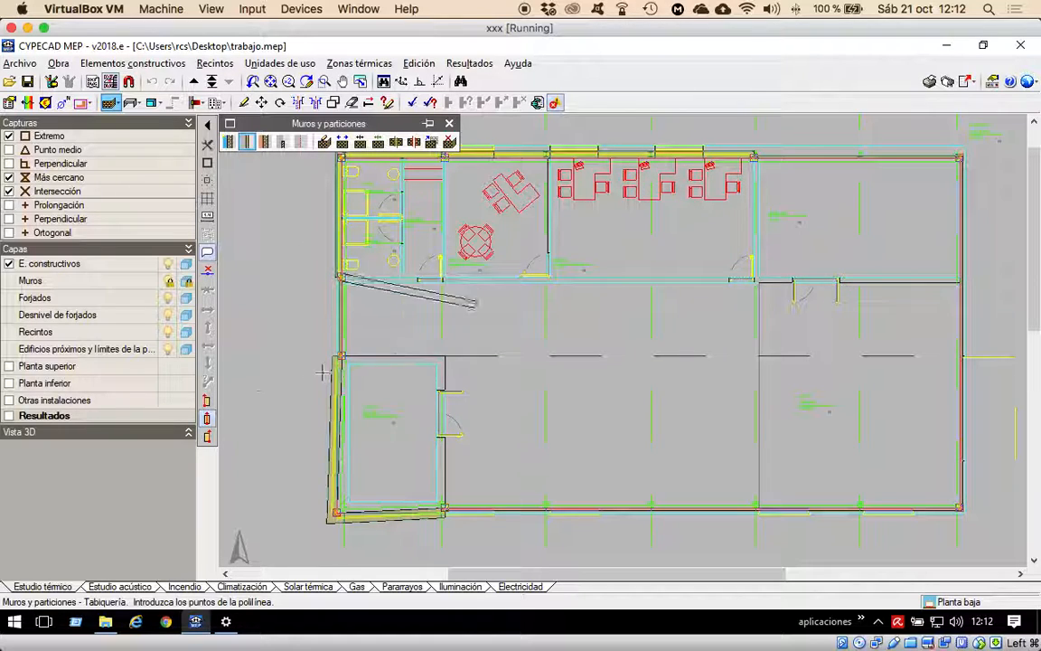
click(207, 418)
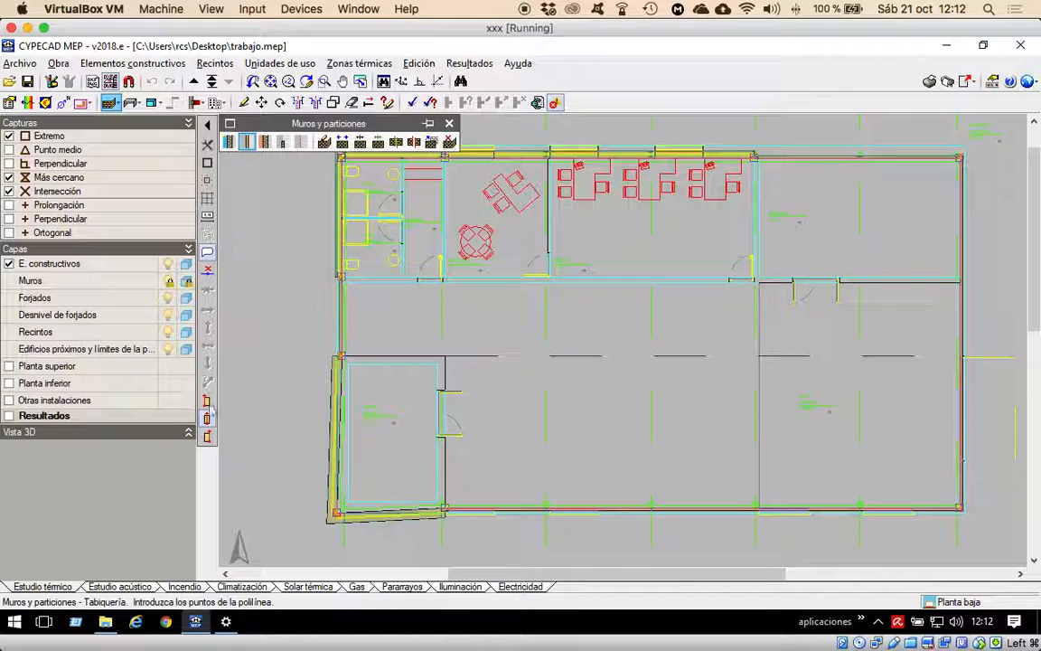
click(207, 400)
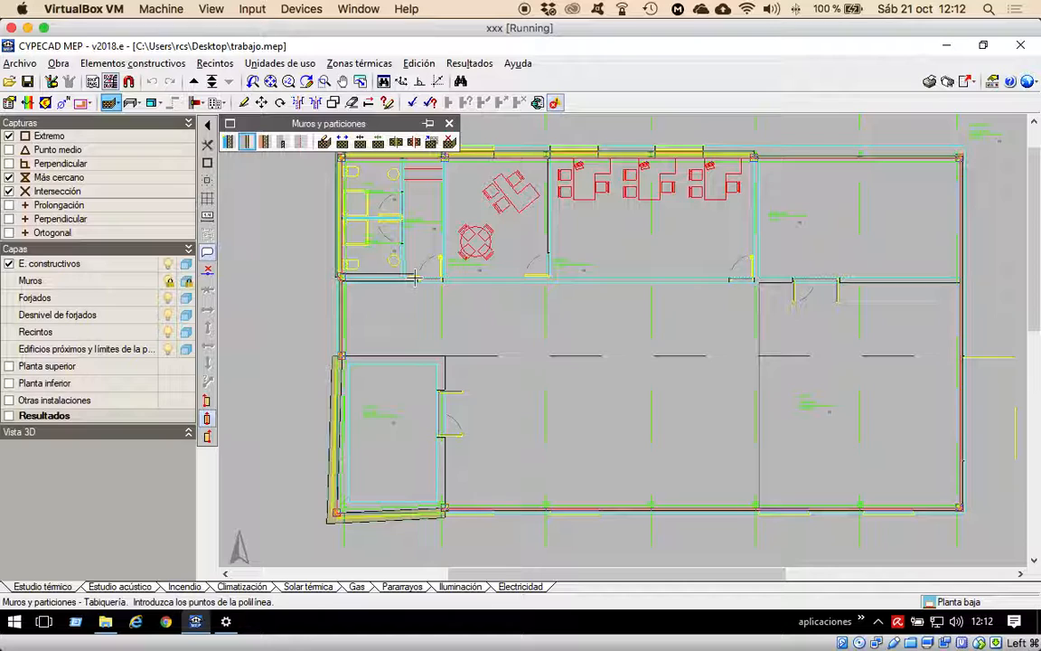
click(207, 400)
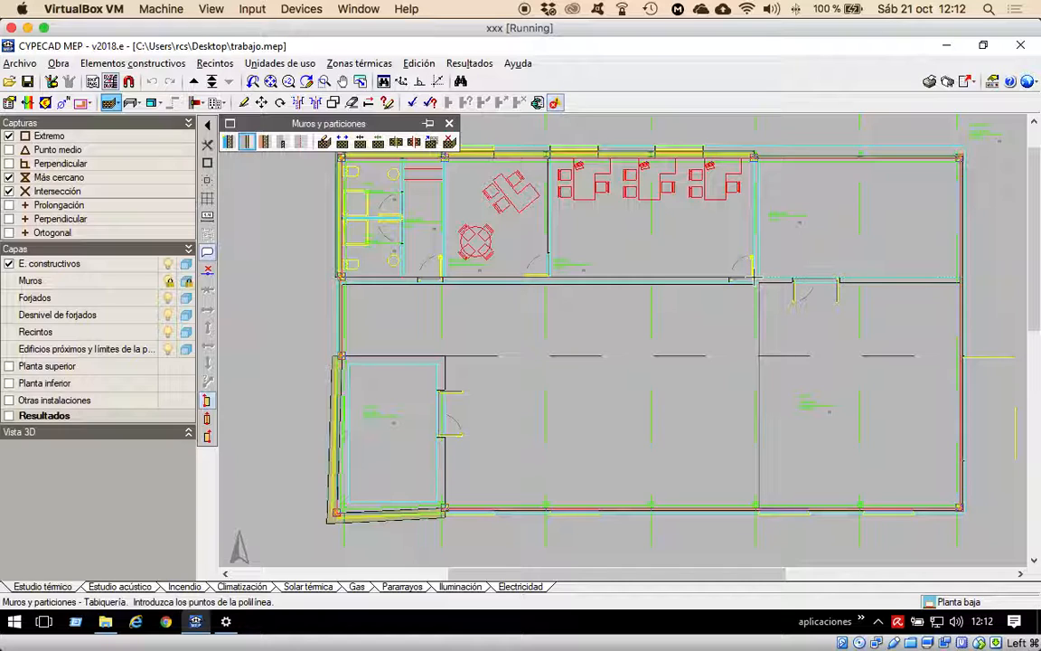
click(756, 279)
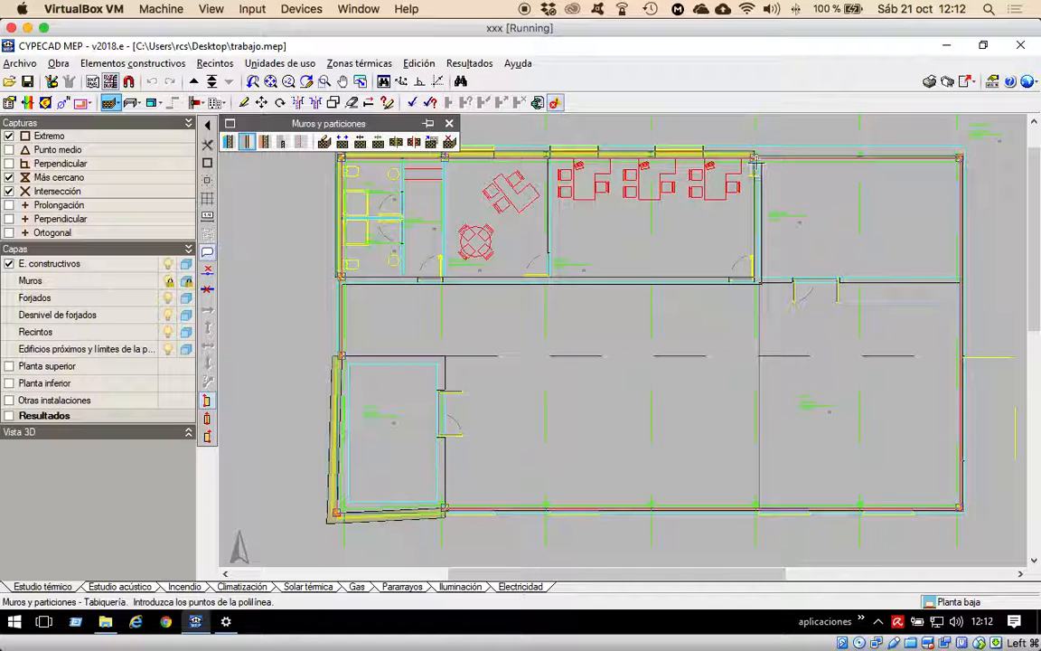
click(755, 156)
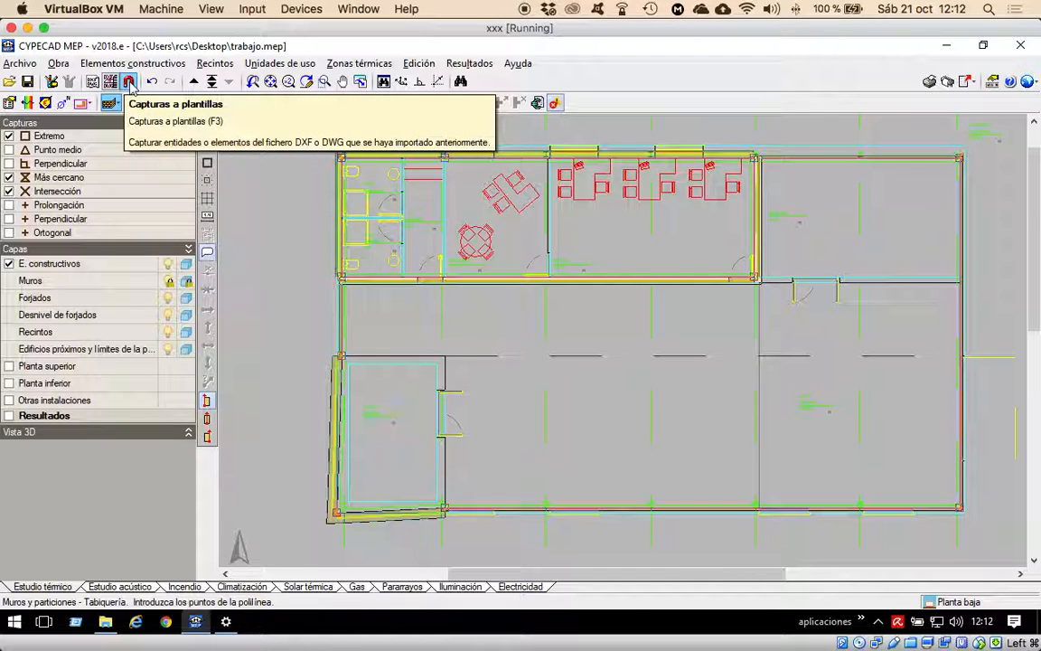
Draw a T02 partition along the upper side of the small southwest room and down its east side to the lower facade.
click(342, 357)
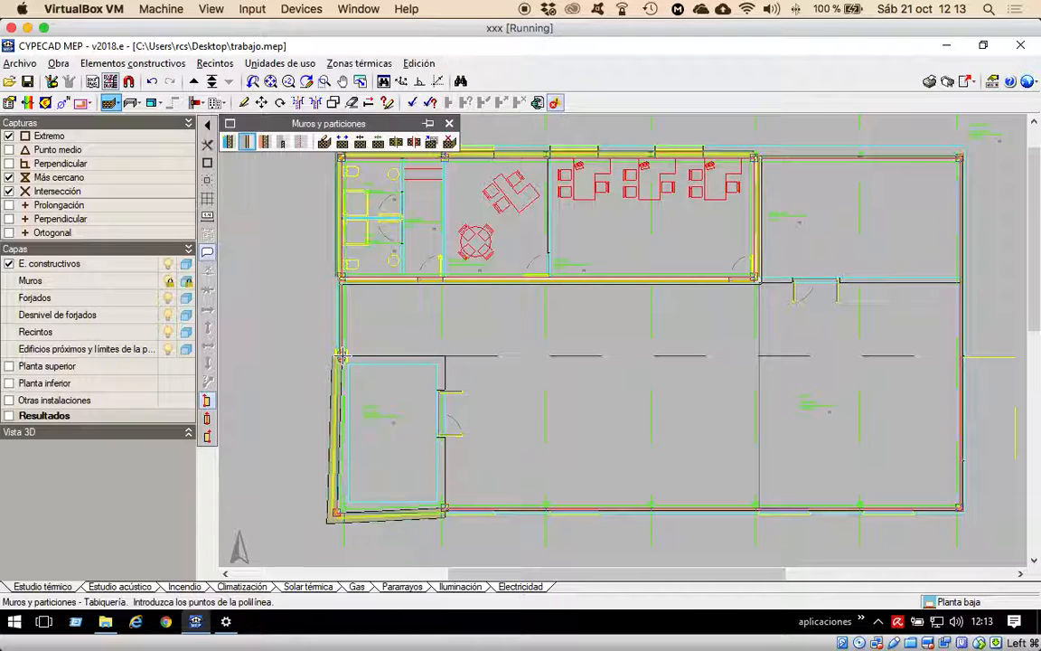
click(444, 357)
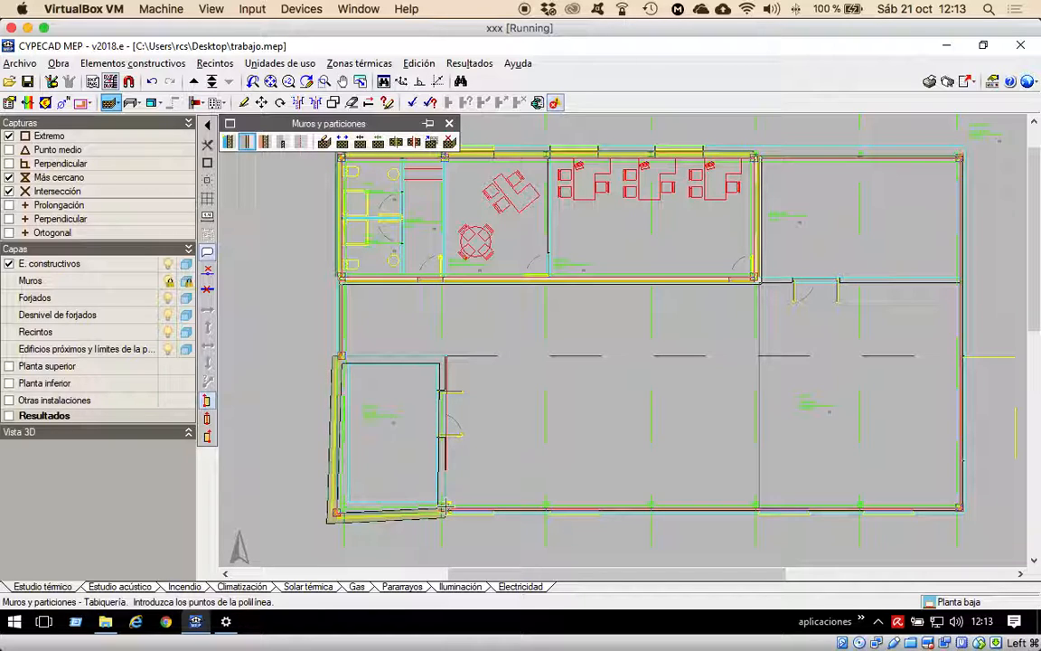
scroll(441, 511, down, 3)
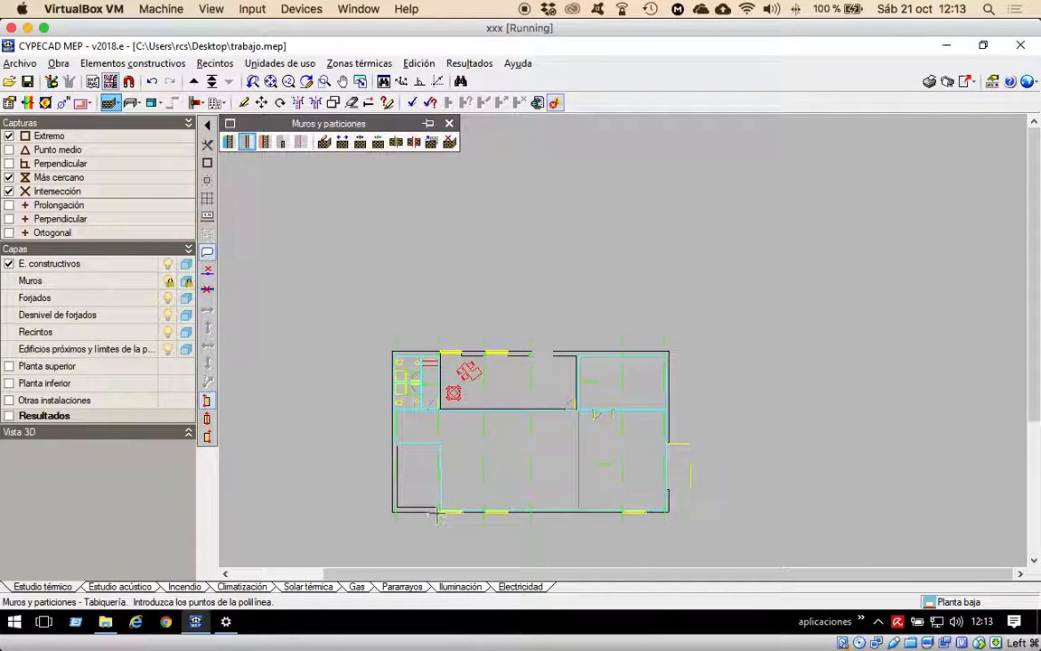
scroll(435, 512, up, 2)
scroll(437, 513, up, 5)
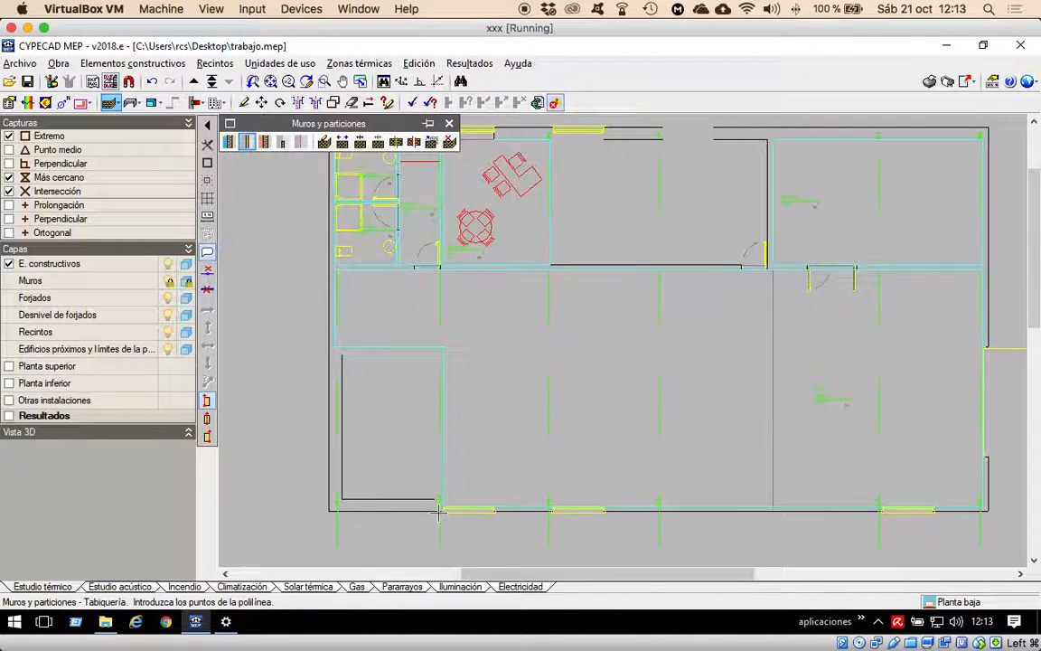
scroll(441, 511, up, 3)
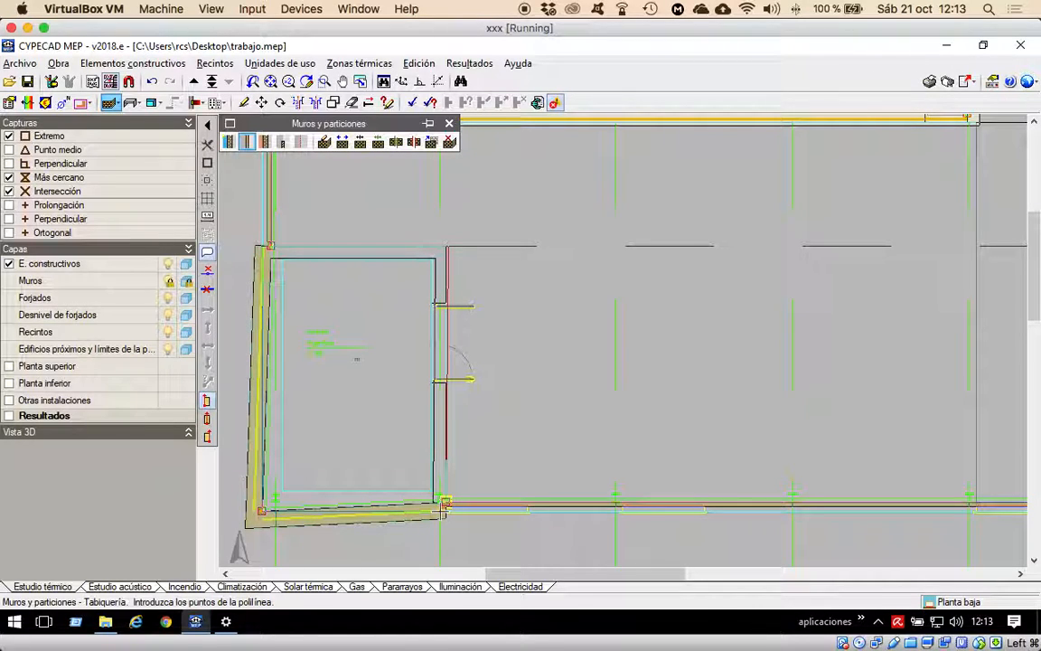
click(441, 511)
right_click(499, 424)
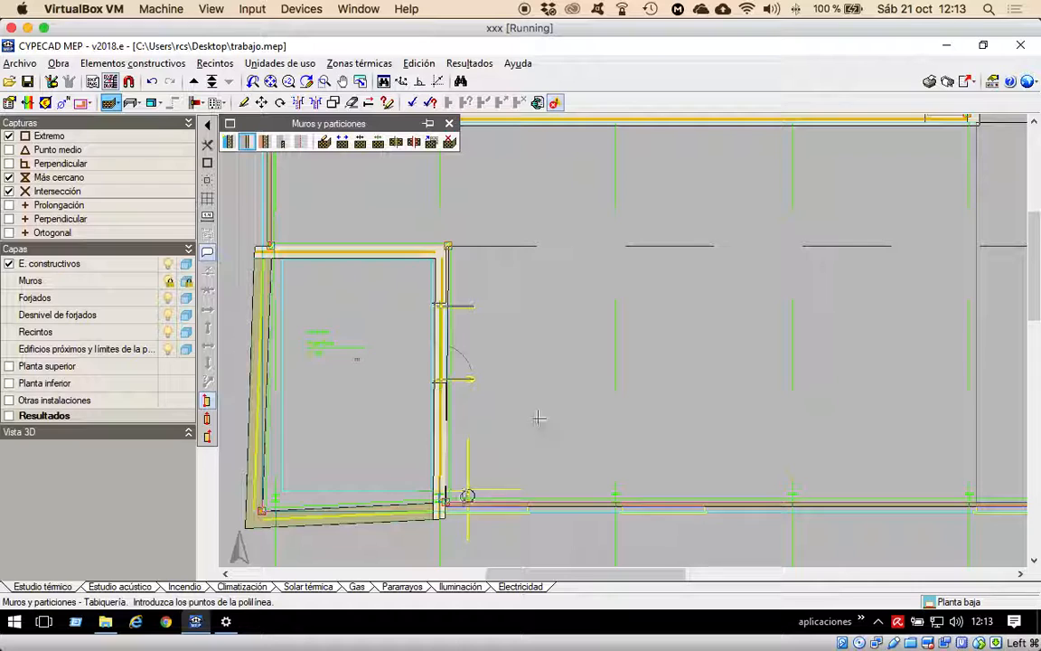
Delete the slanted west and lower facade walls enclosing the small southwest room.
scroll(629, 364, up, 2)
scroll(623, 362, down, 3)
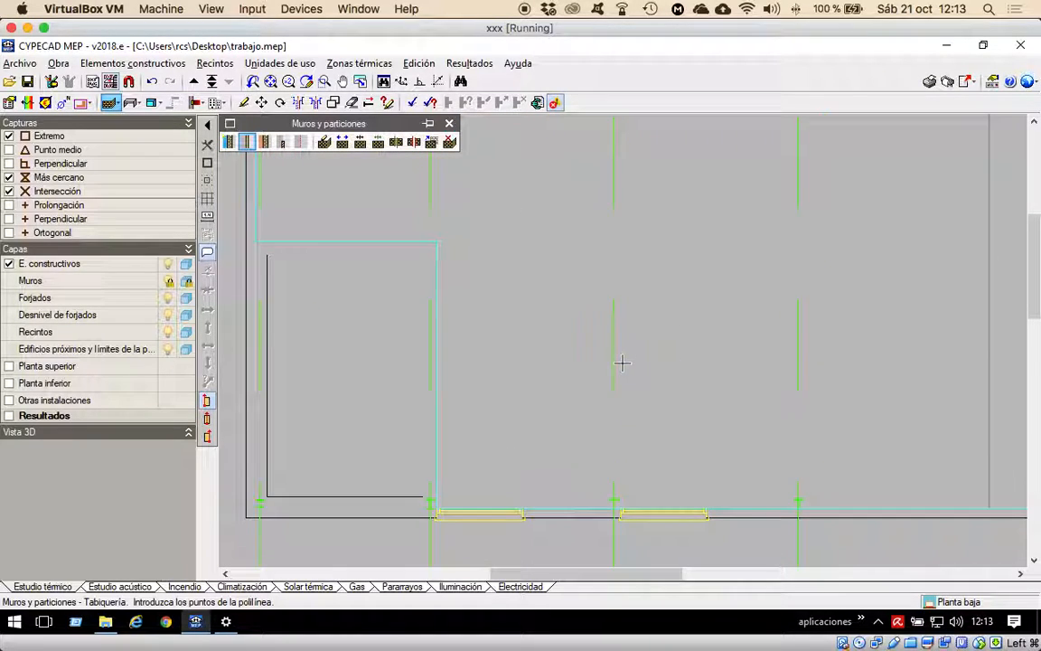
scroll(621, 363, down, 3)
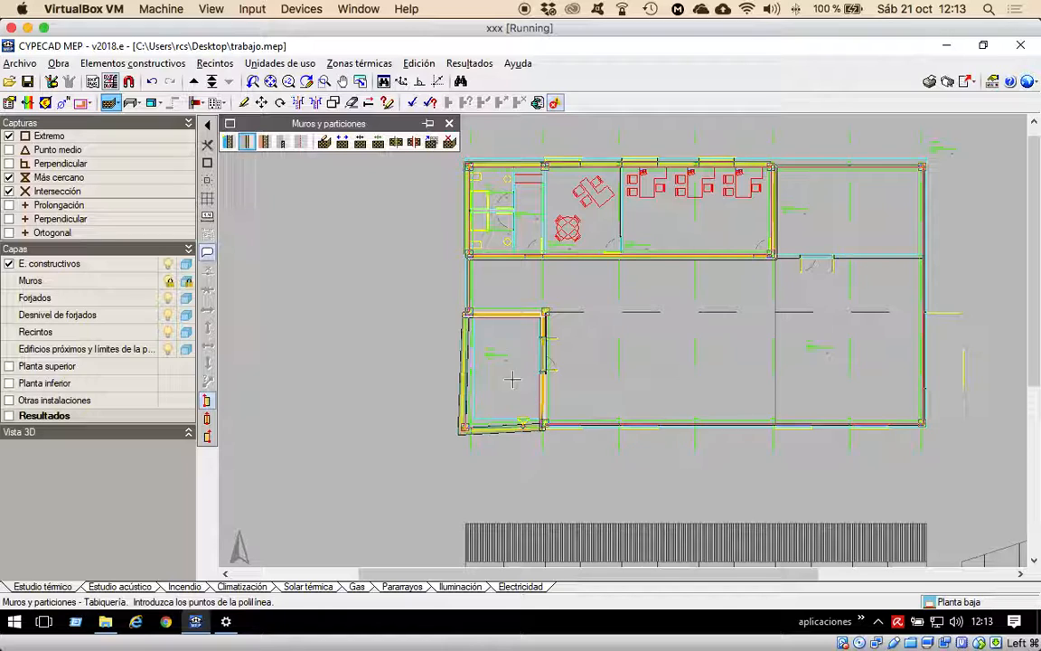
click(352, 102)
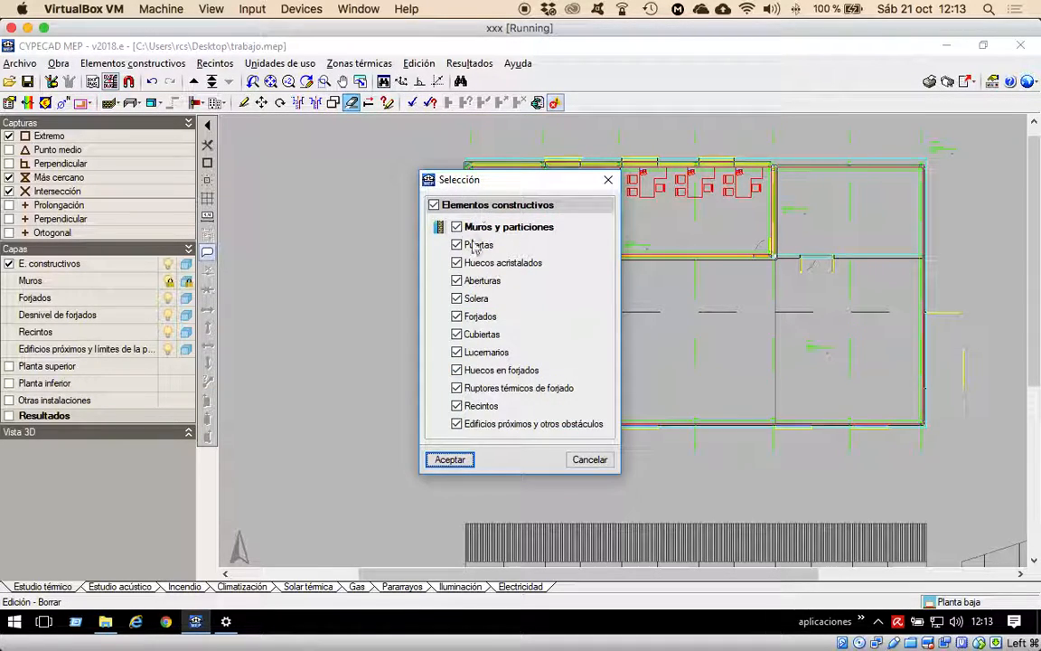
click(444, 459)
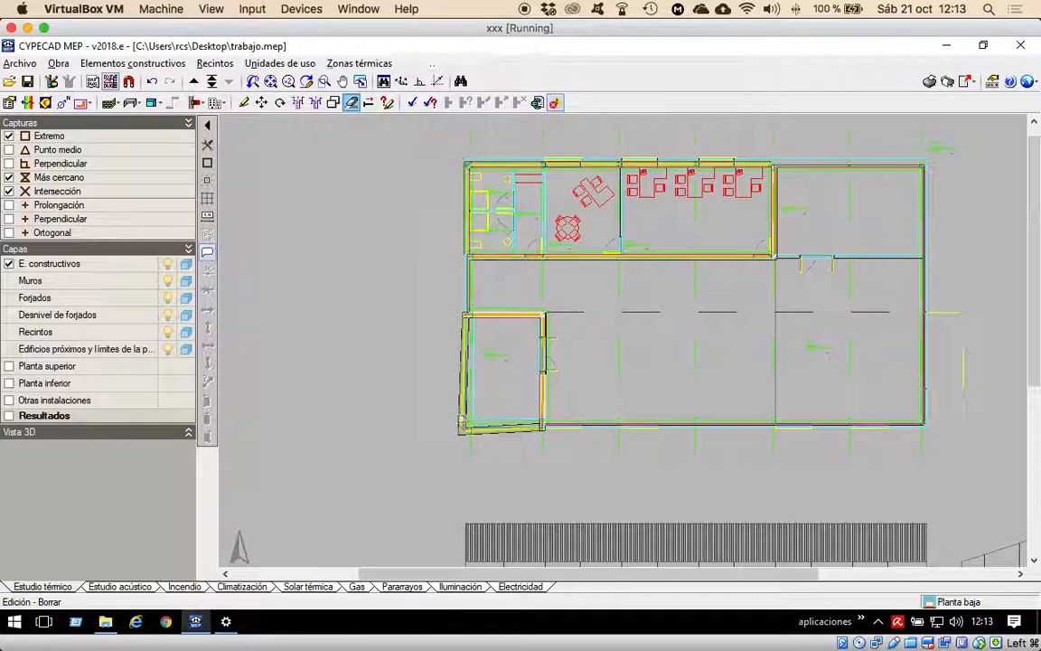
click(462, 424)
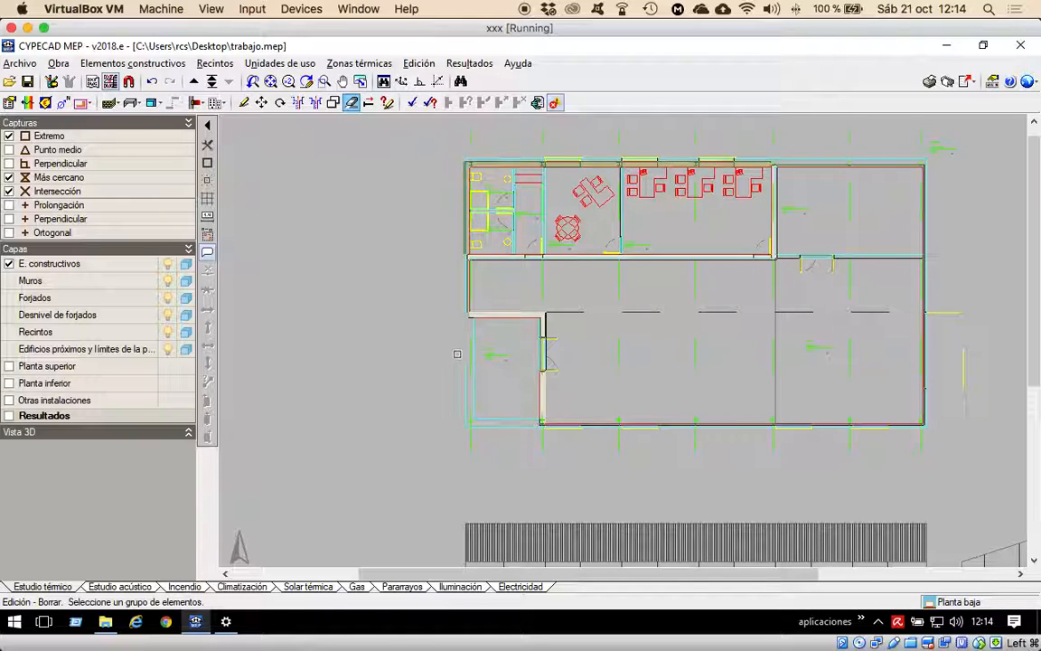
Compare the layers of facade types c01 to c04 and choose Tipo 4: c04 as the enclosure to insert.
click(109, 102)
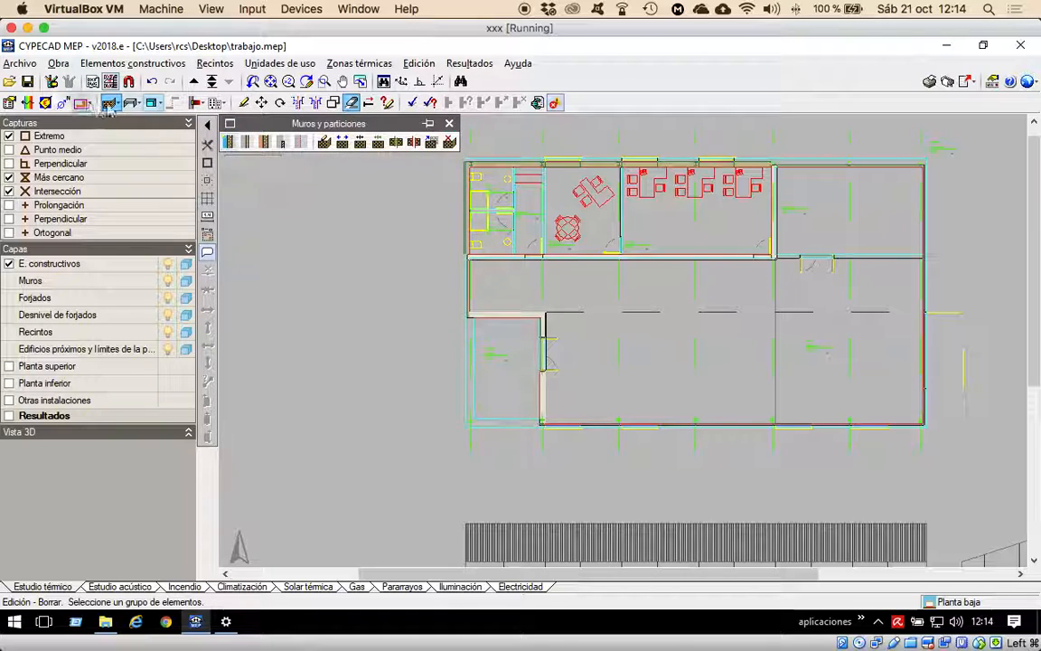
click(226, 142)
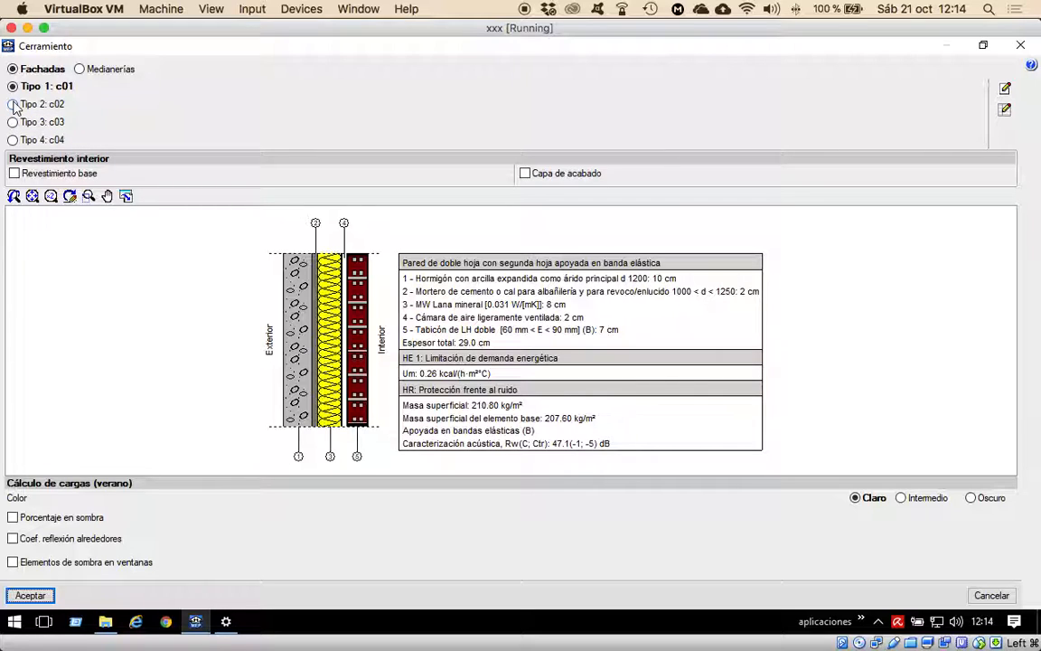
click(13, 105)
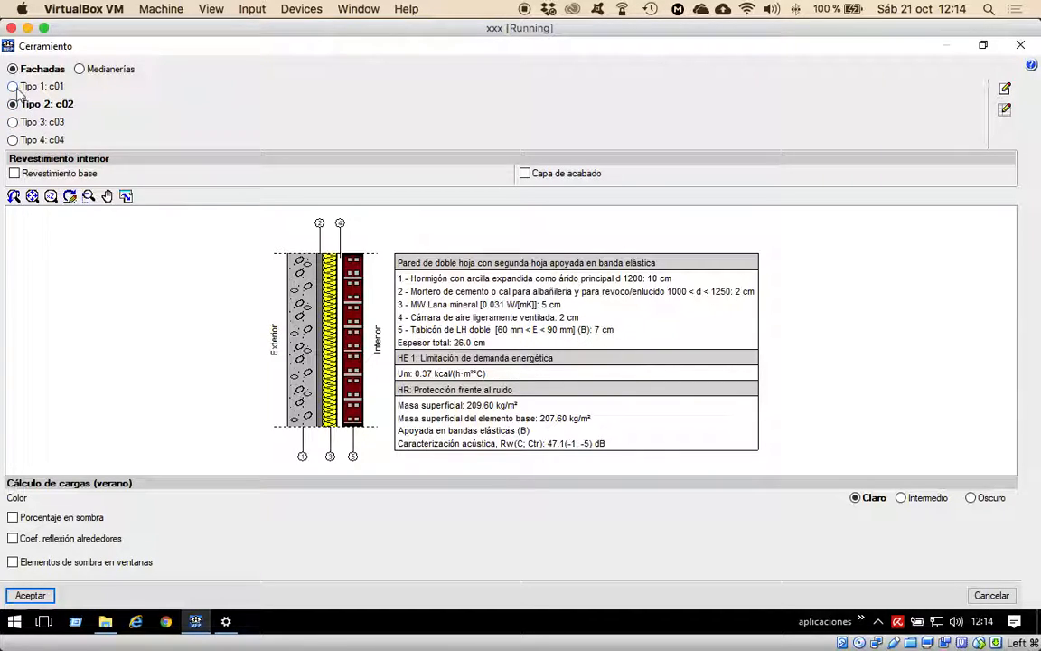
click(14, 88)
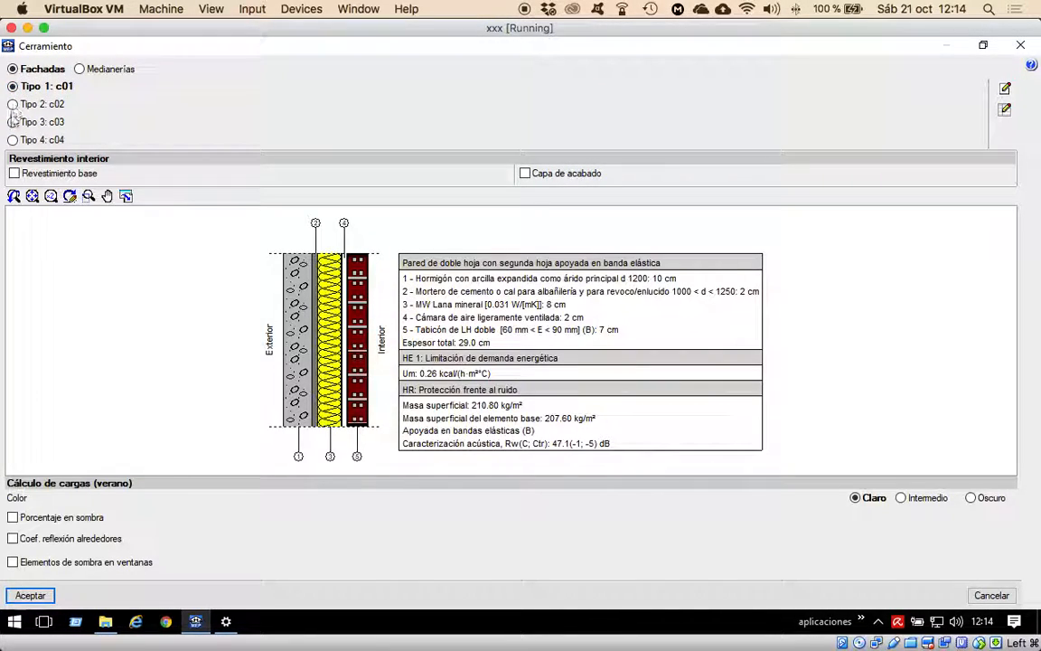
click(13, 122)
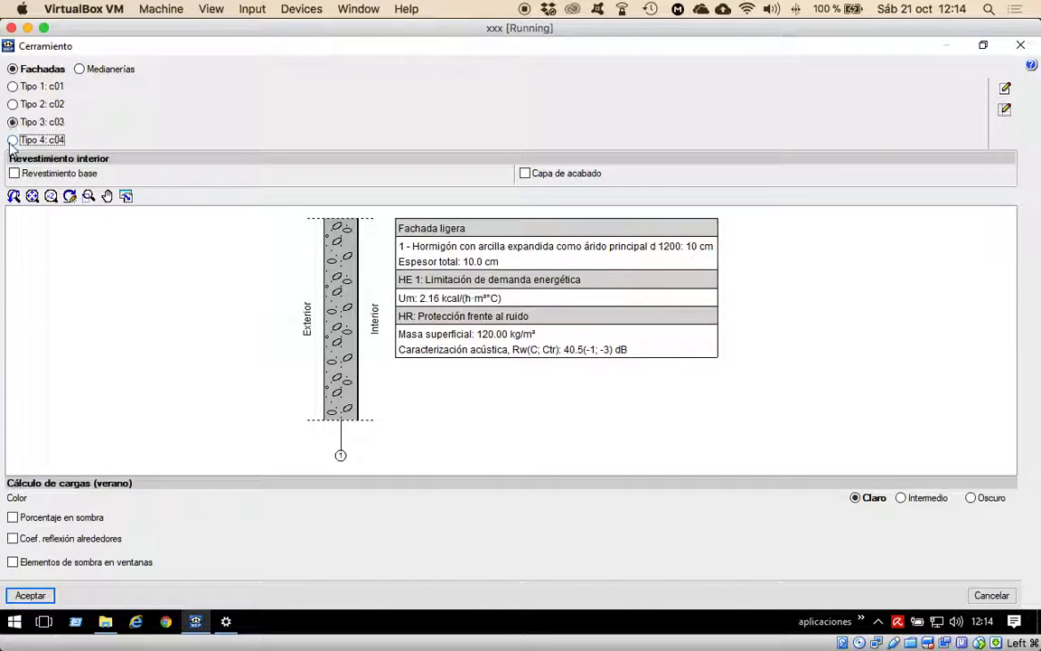
click(12, 140)
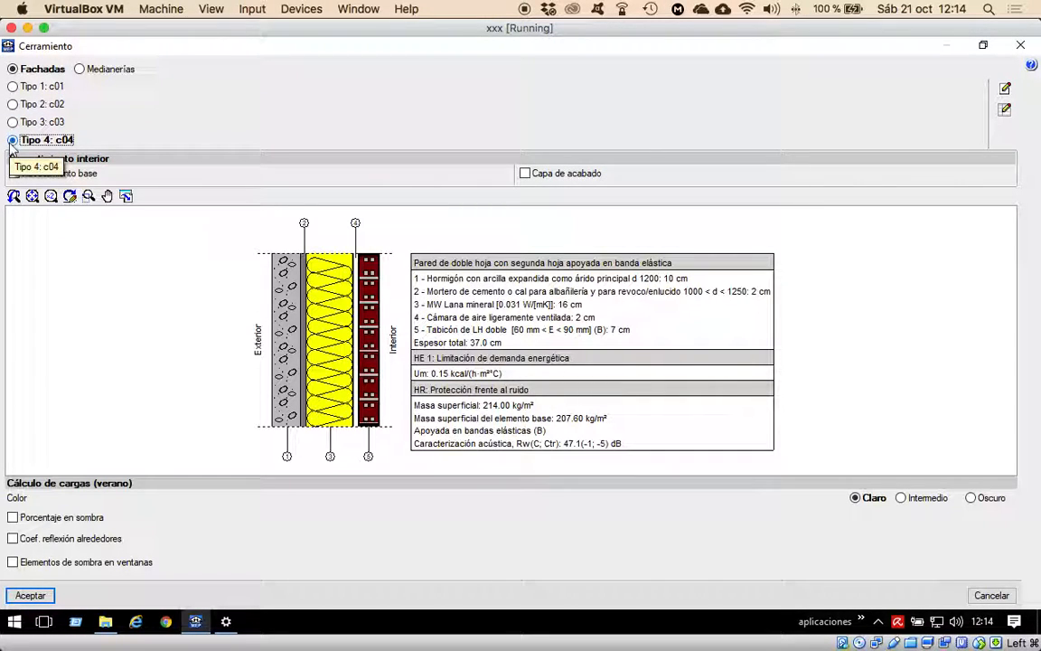
click(27, 596)
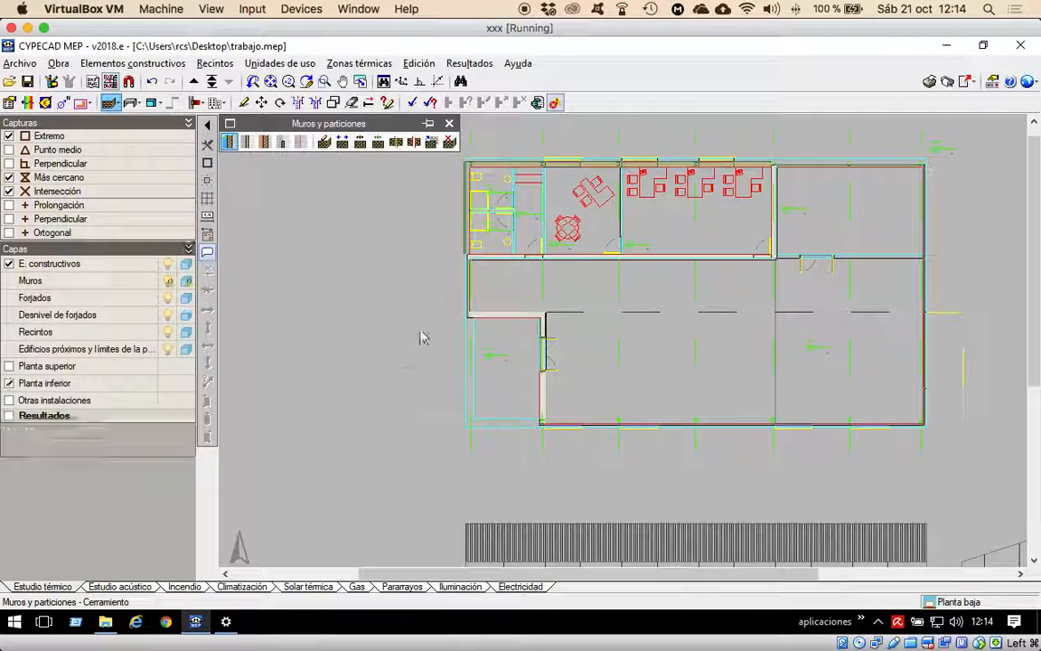
Draw a straight c04 facade from the southwest room's lower east corner westward, extending beyond the west facade line.
scroll(463, 350, down, 3)
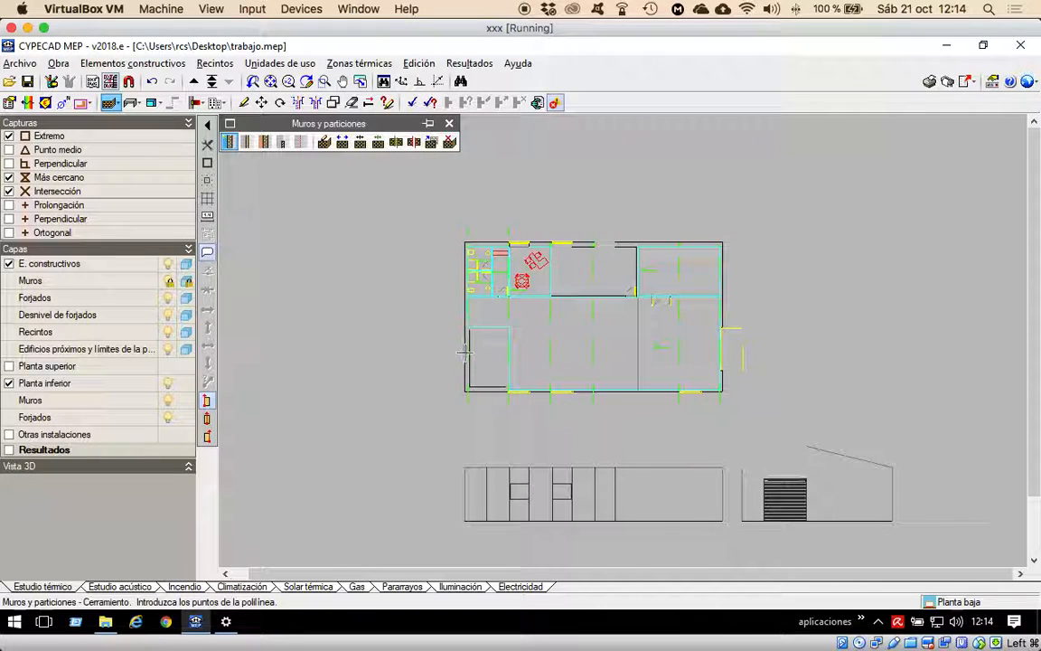
scroll(466, 352, up, 2)
scroll(465, 351, up, 4)
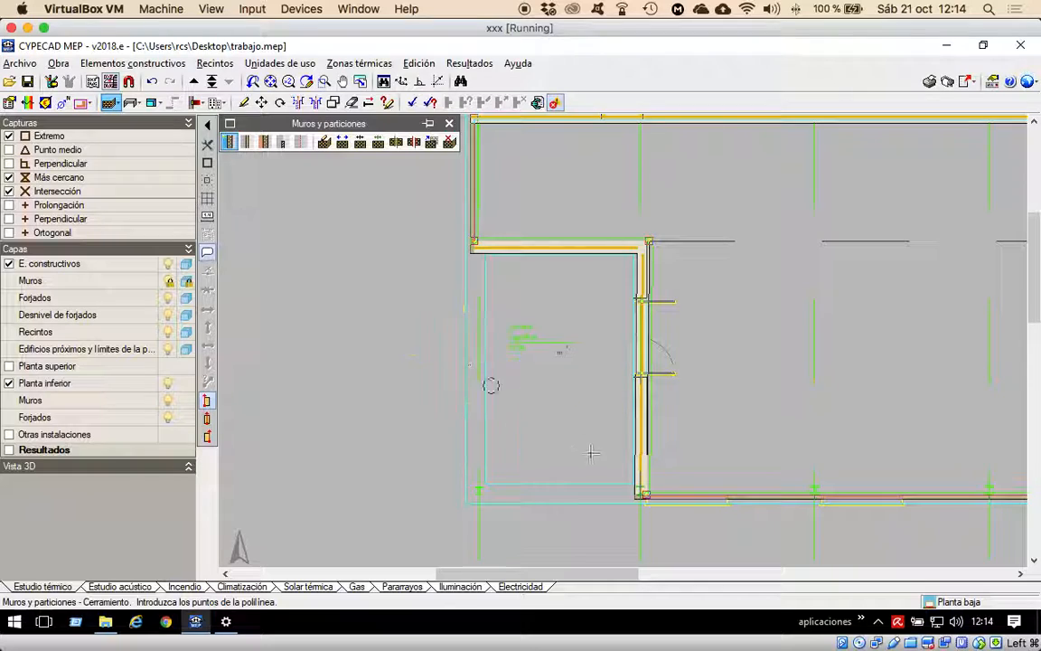
click(635, 504)
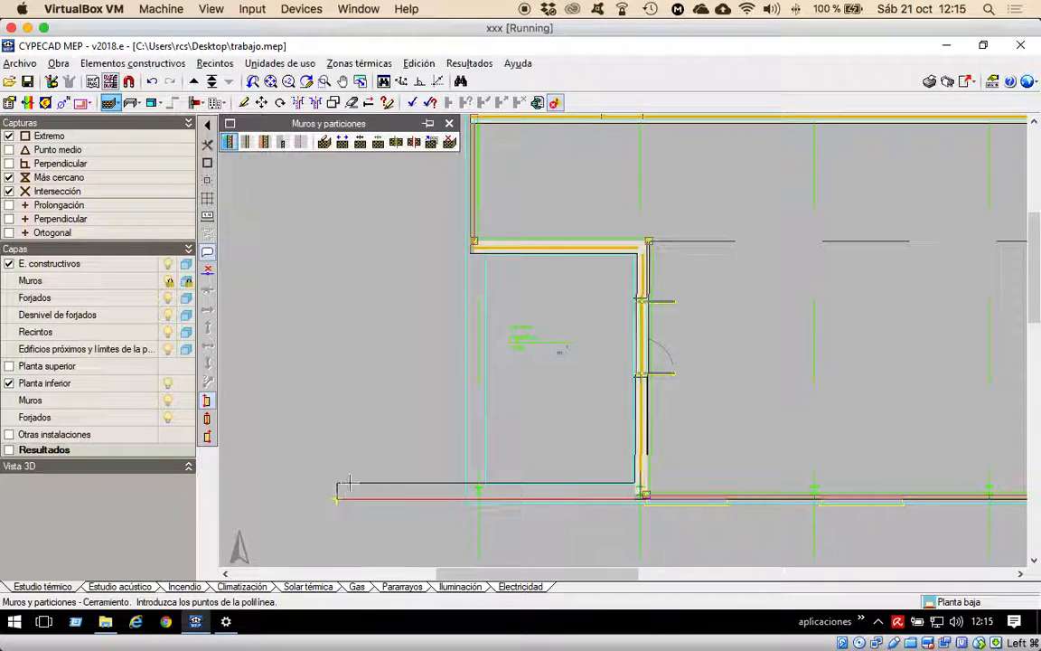
click(339, 497)
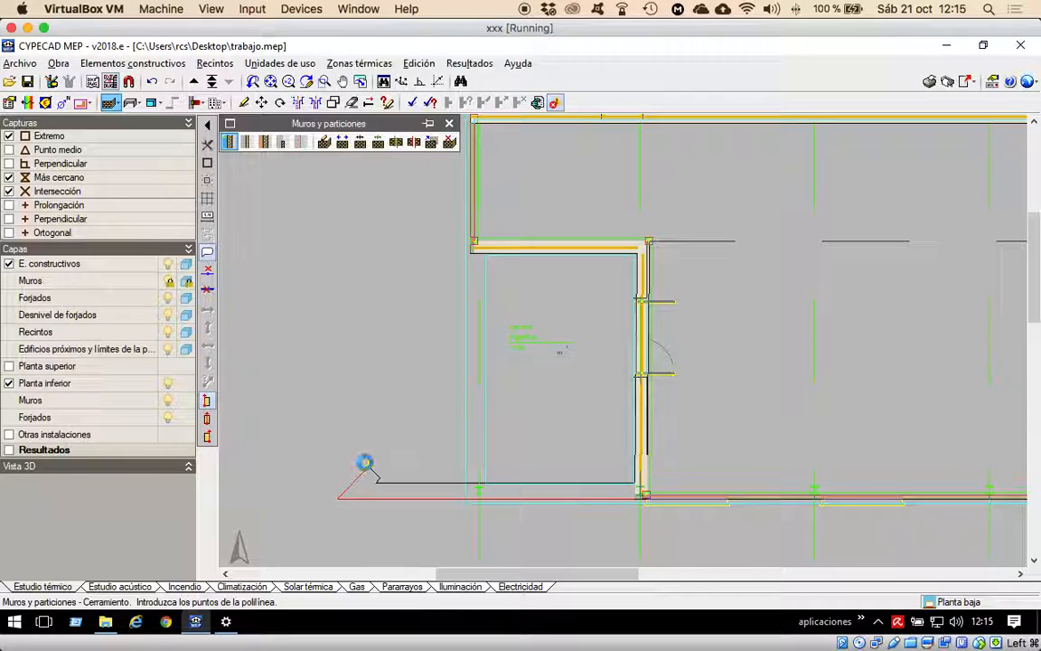
Draw the room's west c04 facade with the opposite edge alignment, from its upper west corner down past the lower facade.
click(473, 249)
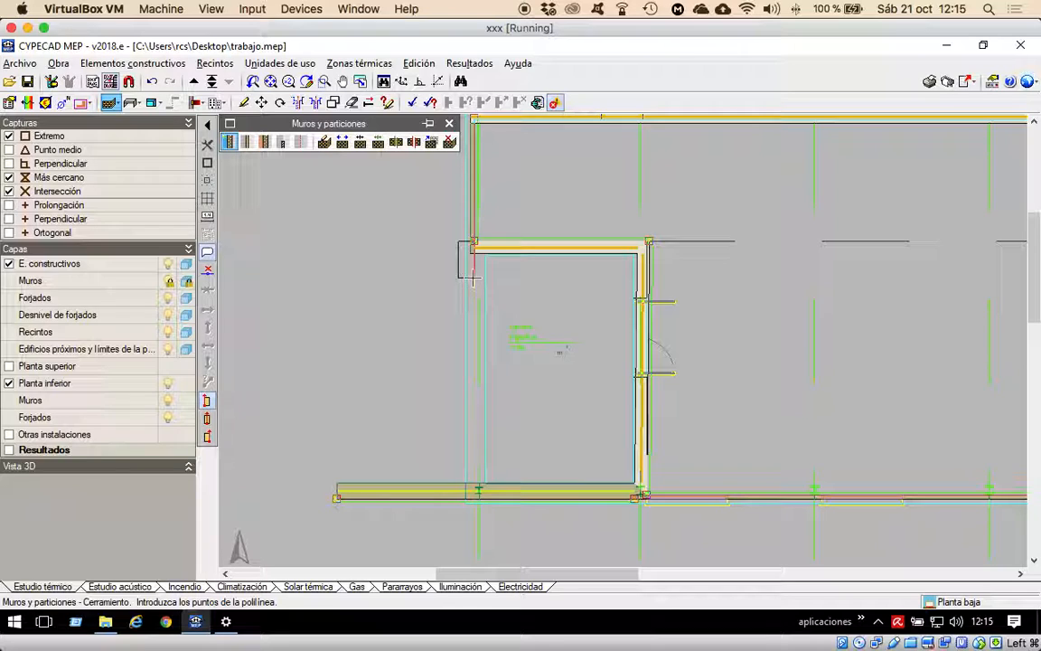
click(207, 436)
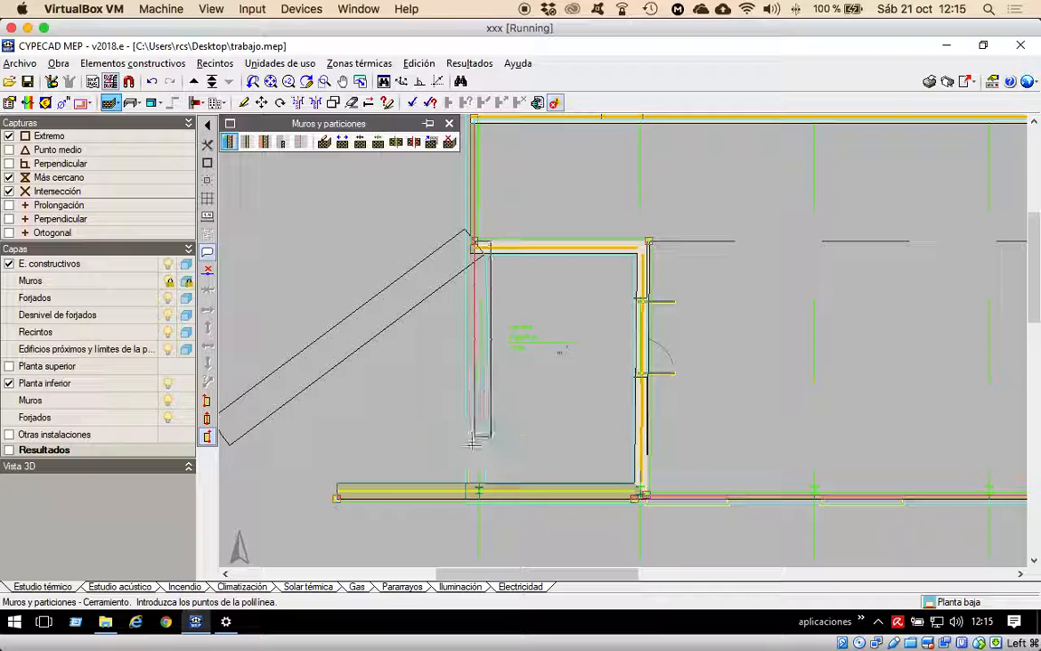
click(469, 532)
right_click(469, 531)
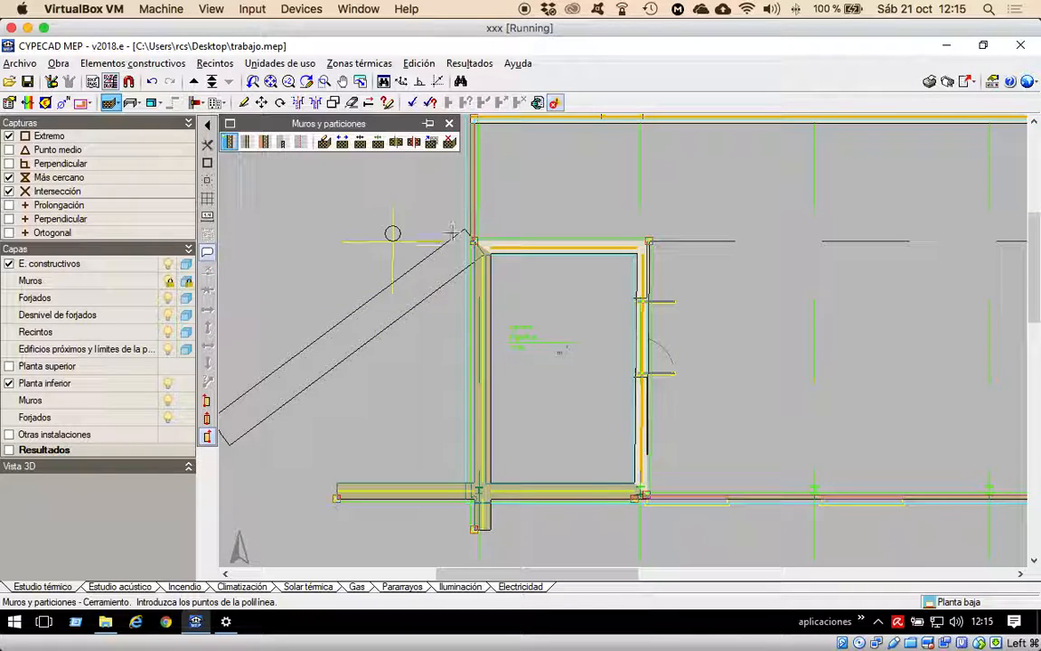
Try to divide the c04 facades at their crossing in the room's southwest corner and start deleting the overhanging ends.
scroll(483, 244, up, 1)
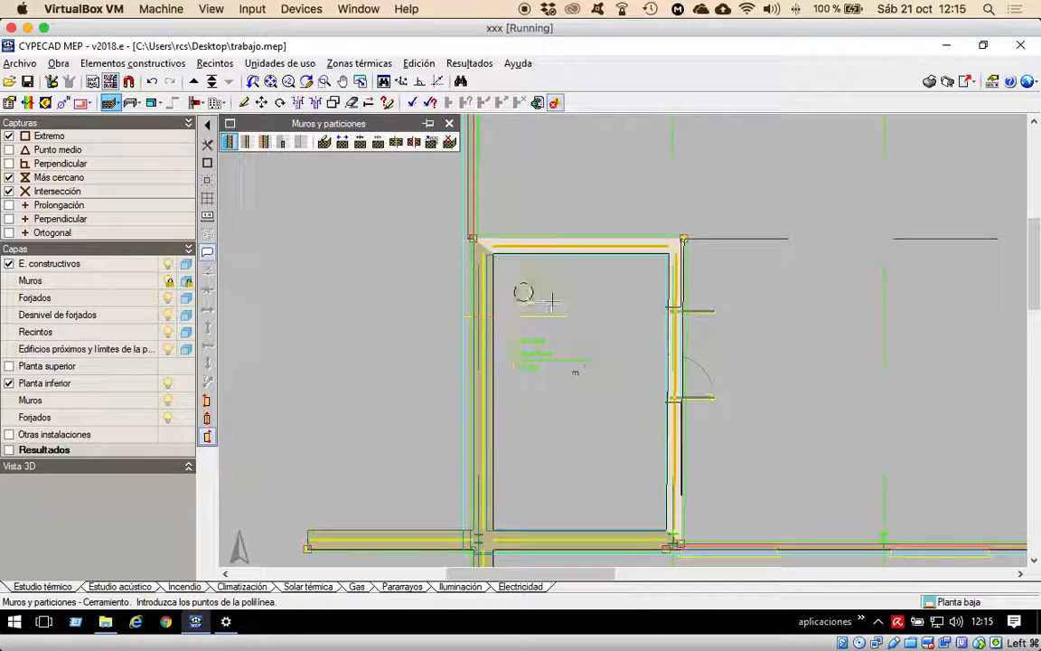
drag(1033, 246, 1033, 310)
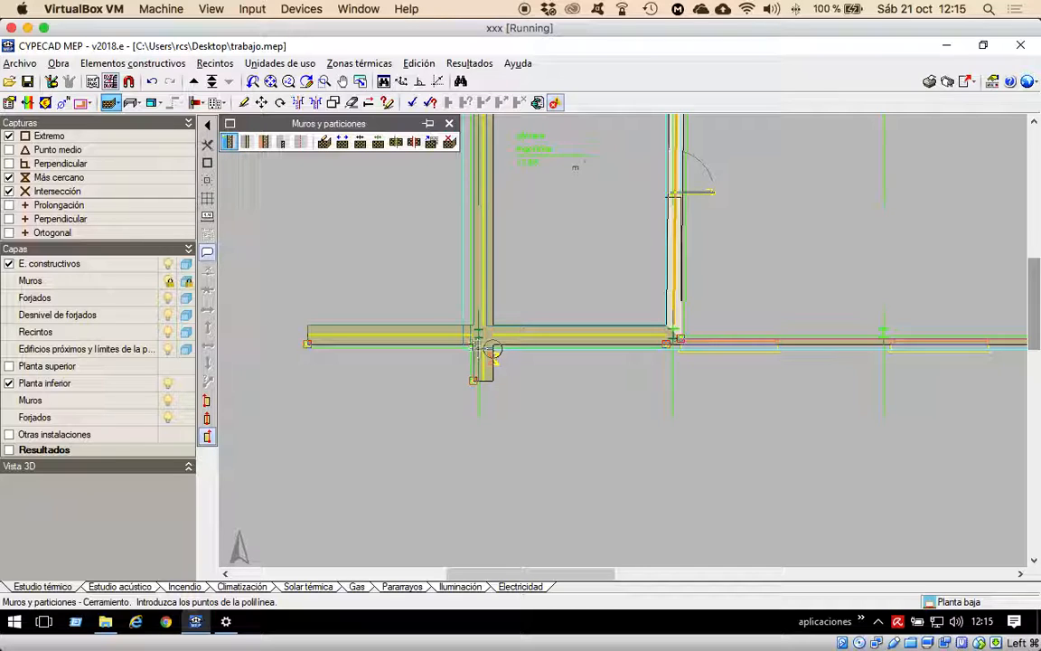
click(150, 65)
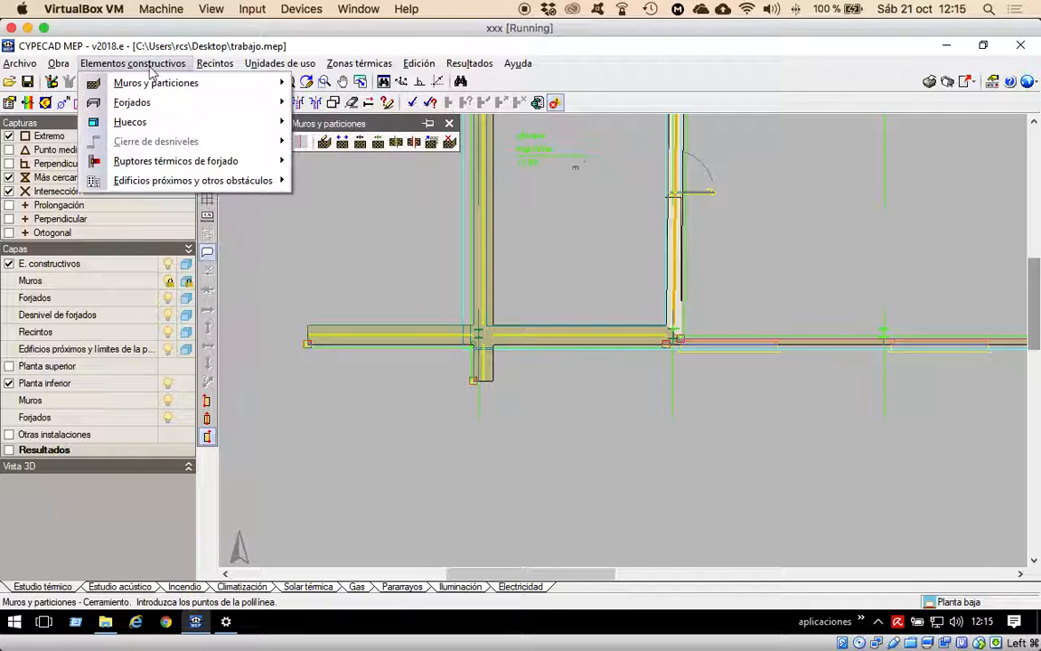
mouse_move(151, 87)
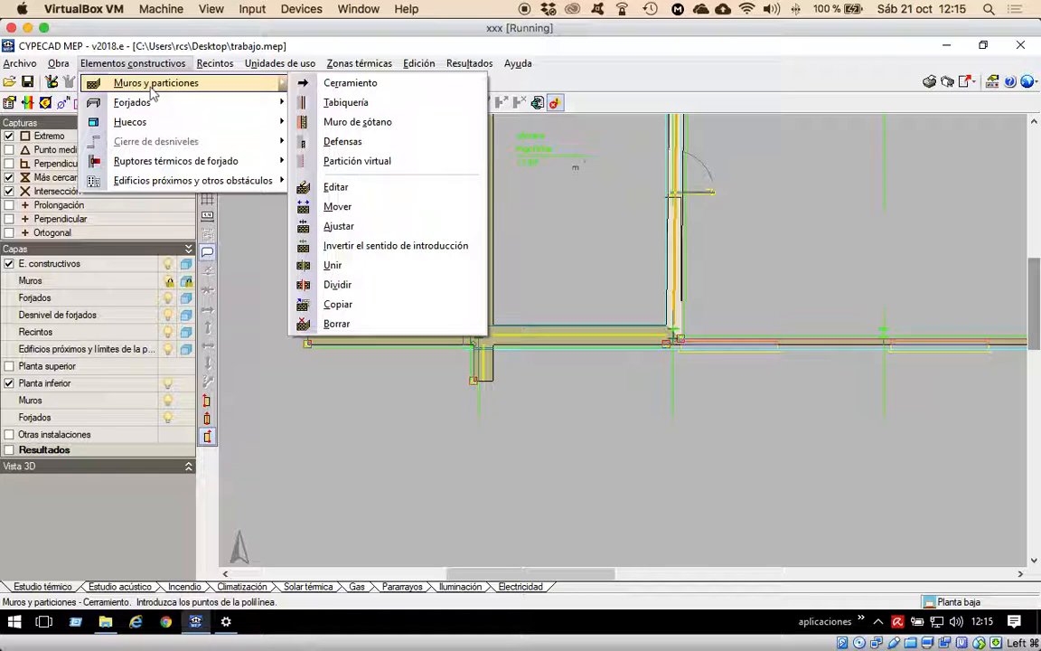
click(348, 287)
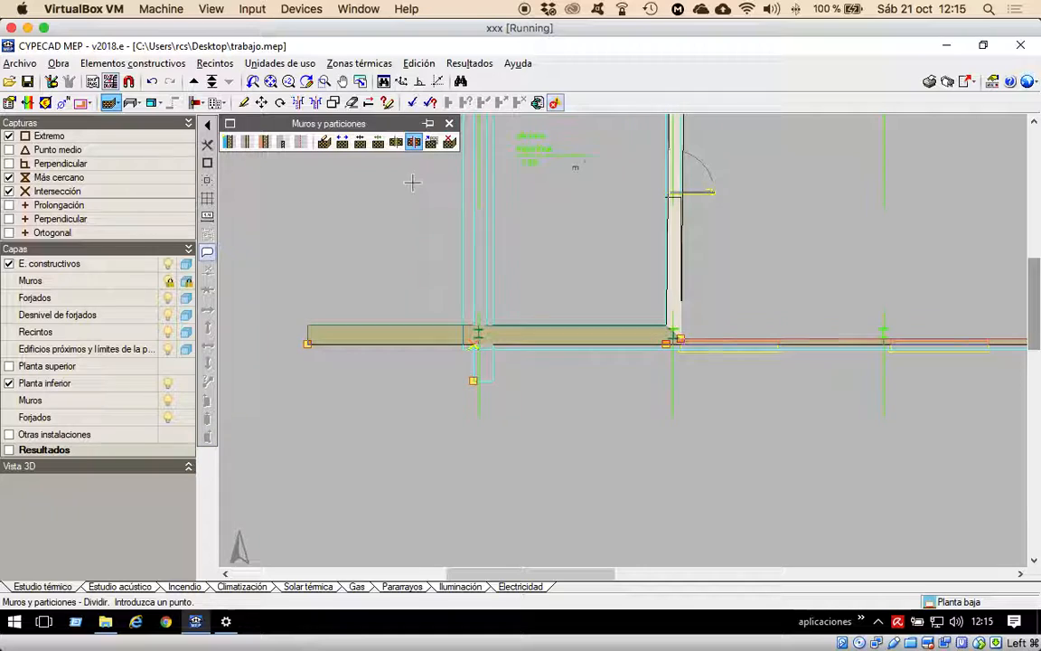
click(351, 102)
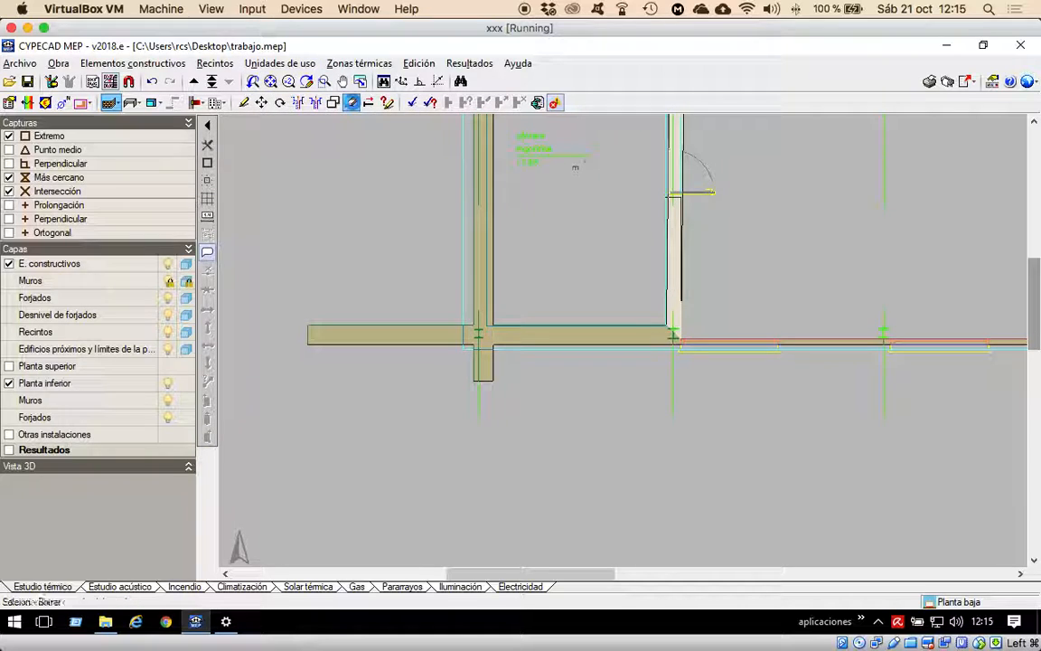
click(449, 459)
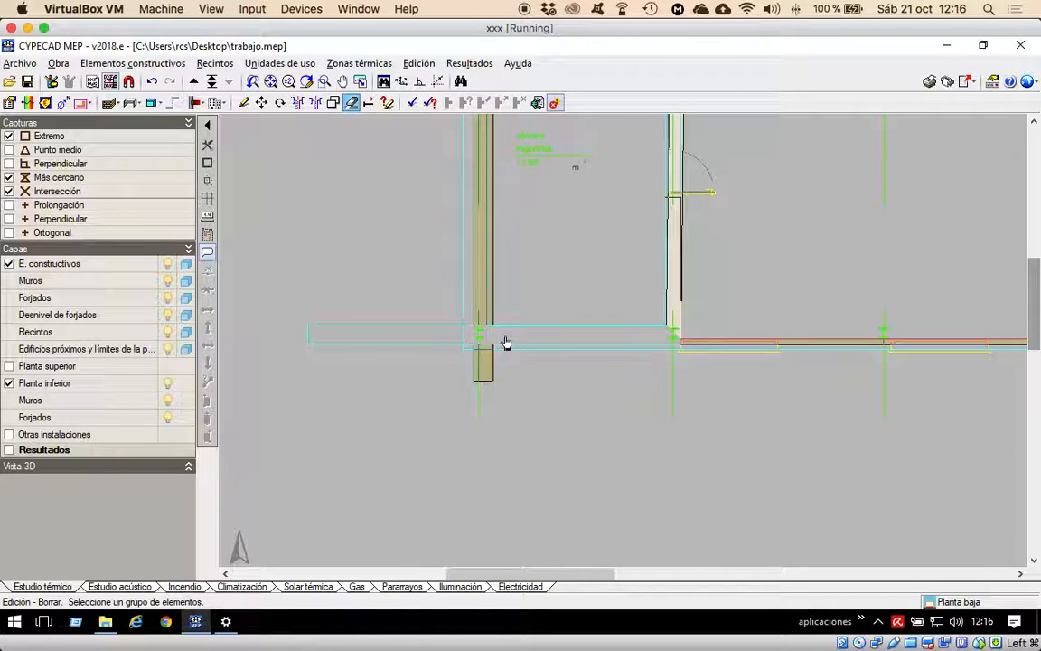
Divide both c04 facades at the point where their outer edges cross in the room's southwest corner.
click(127, 65)
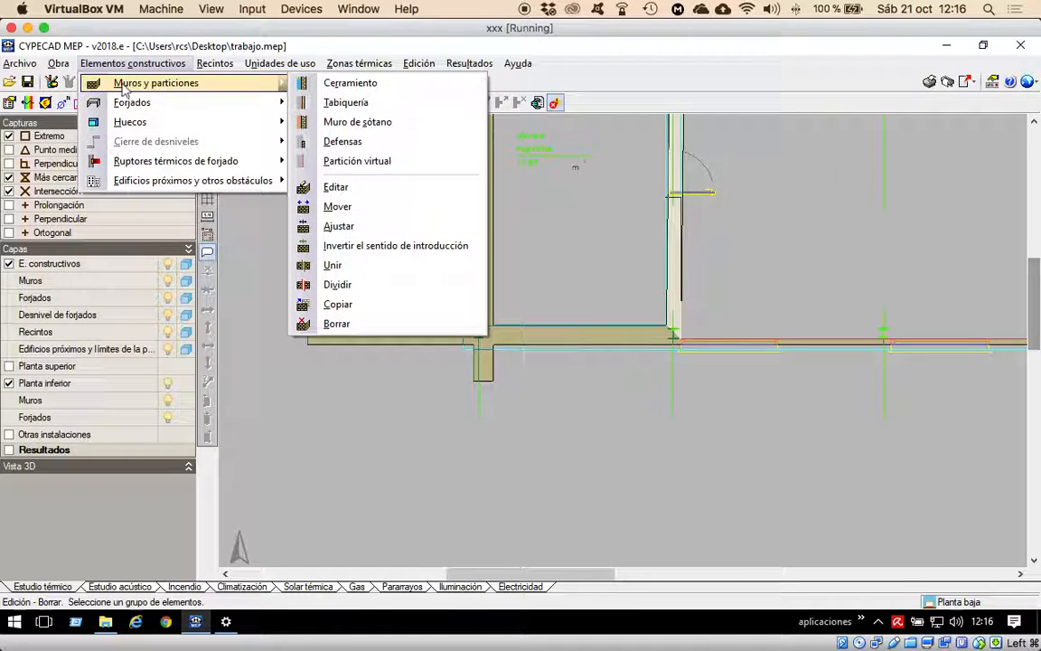
click(351, 285)
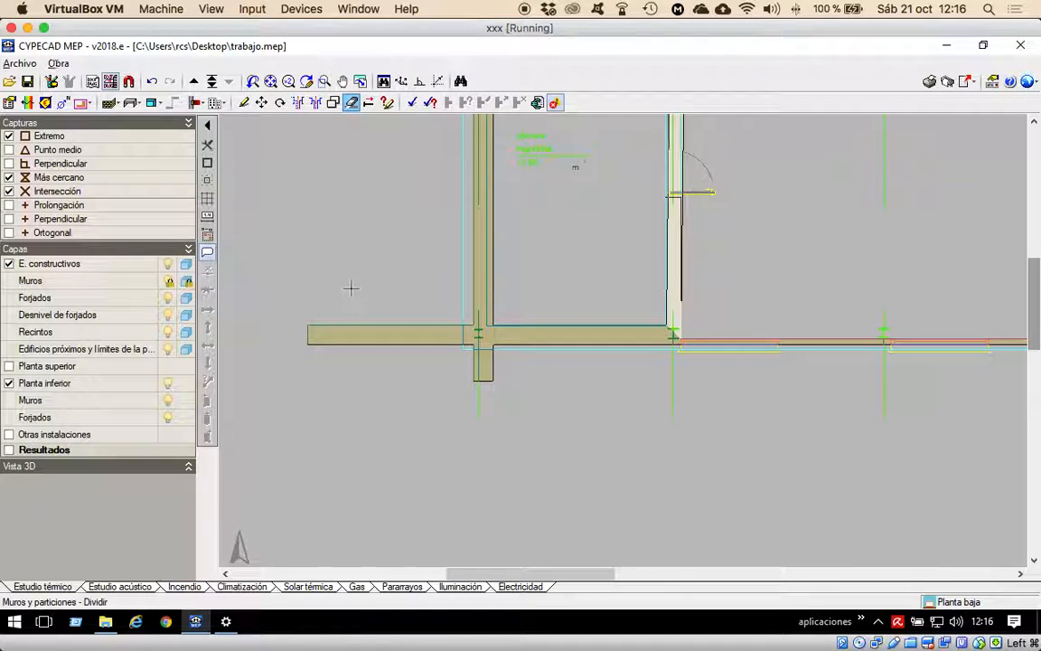
click(448, 344)
click(471, 346)
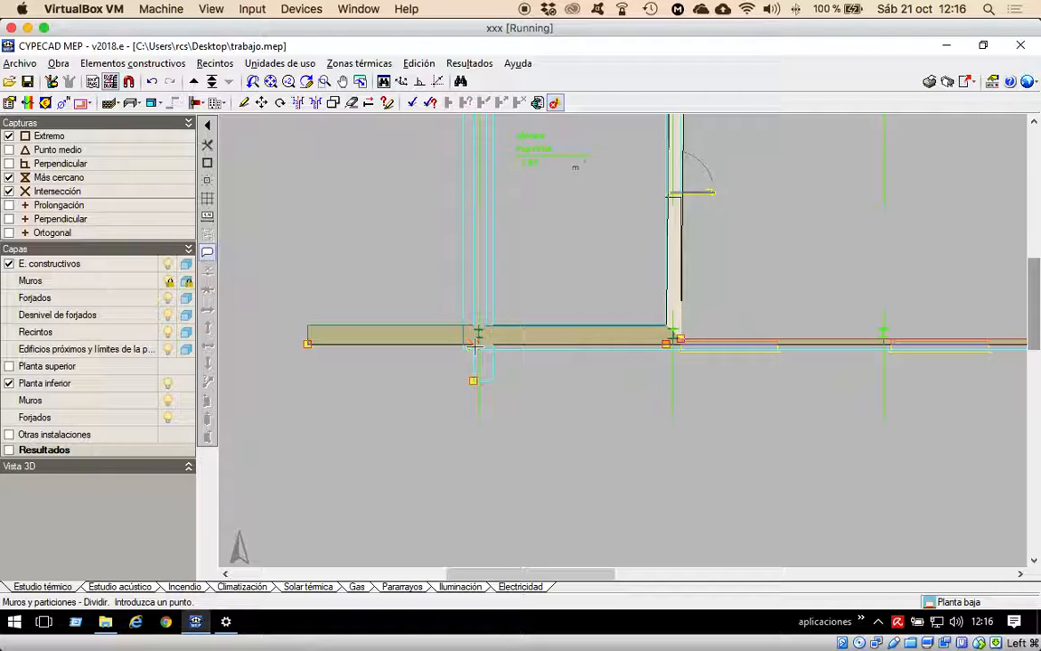
click(475, 344)
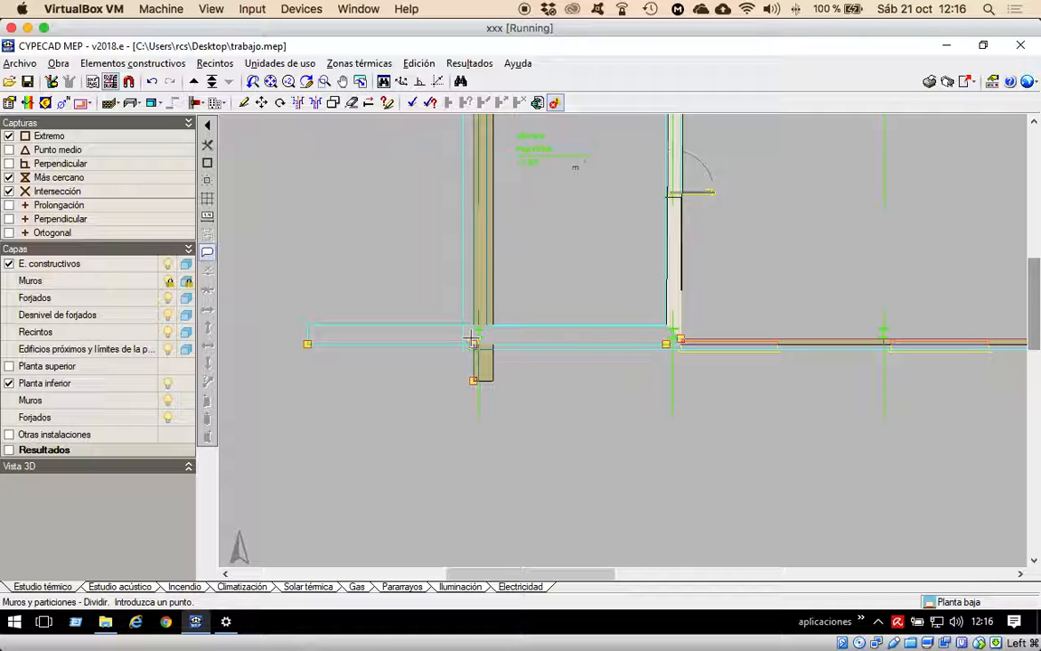
click(472, 342)
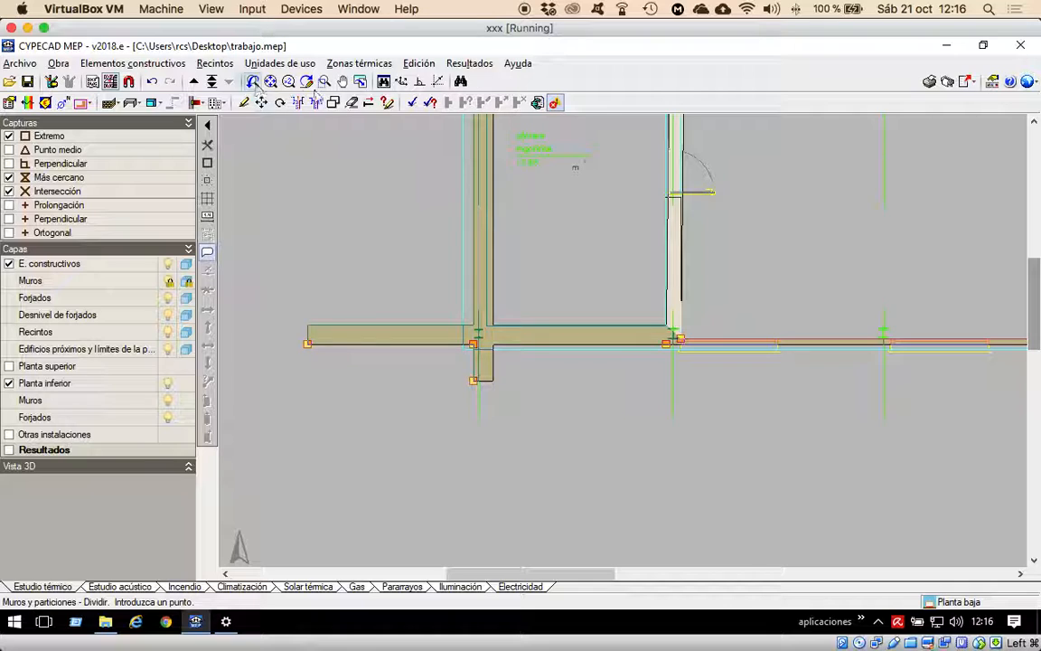
Delete the two overhanging c04 facade ends, one west and one south of the southwest corner.
click(351, 102)
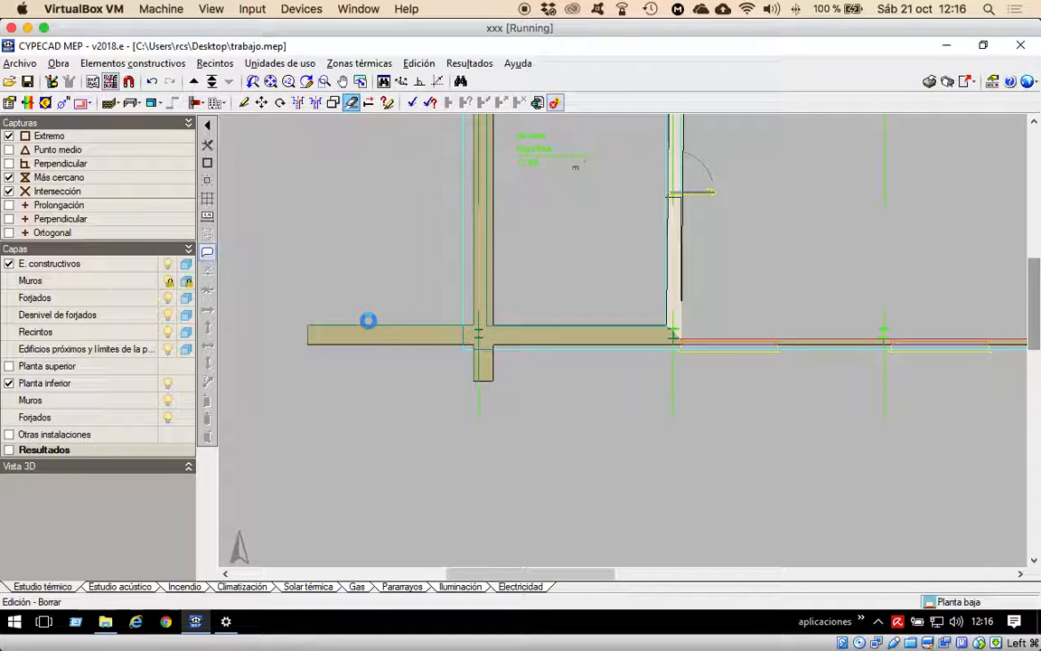
click(368, 325)
click(449, 459)
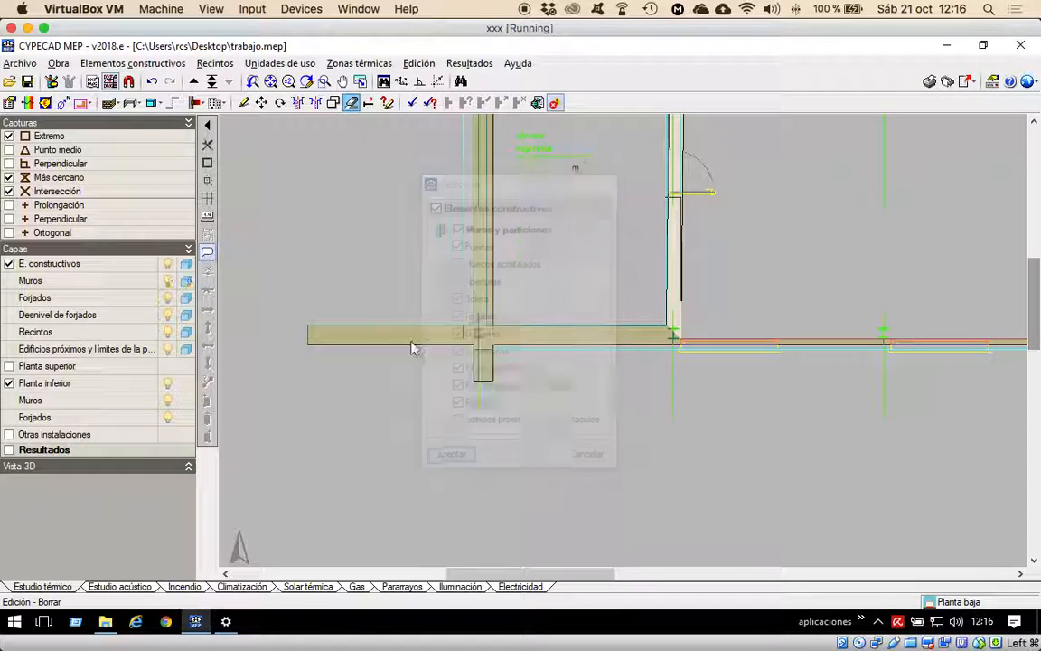
click(409, 347)
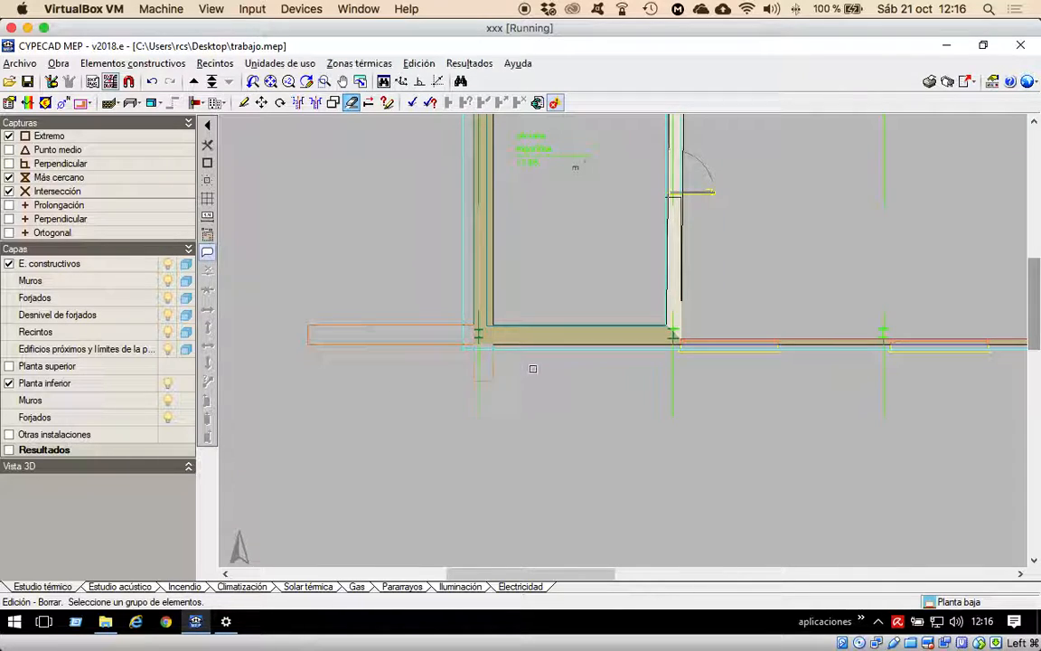
right_click(533, 369)
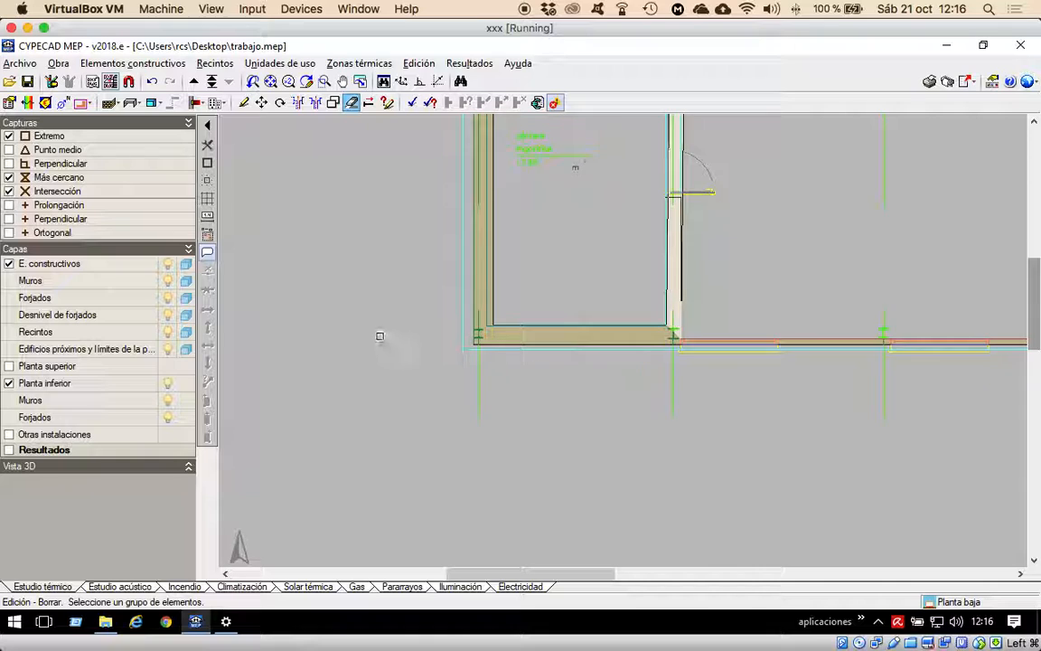
Choose Tipo 1: T01, the 7 cm single-leaf brick wall, as the partition type to insert.
scroll(380, 331, up, 4)
scroll(380, 330, down, 1)
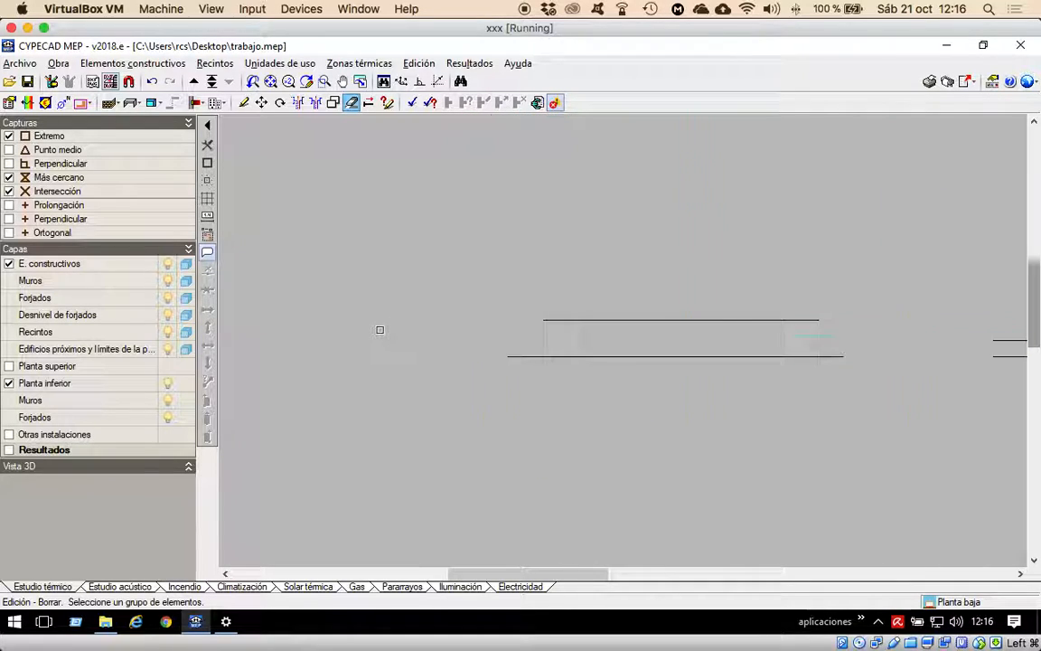
scroll(381, 330, down, 5)
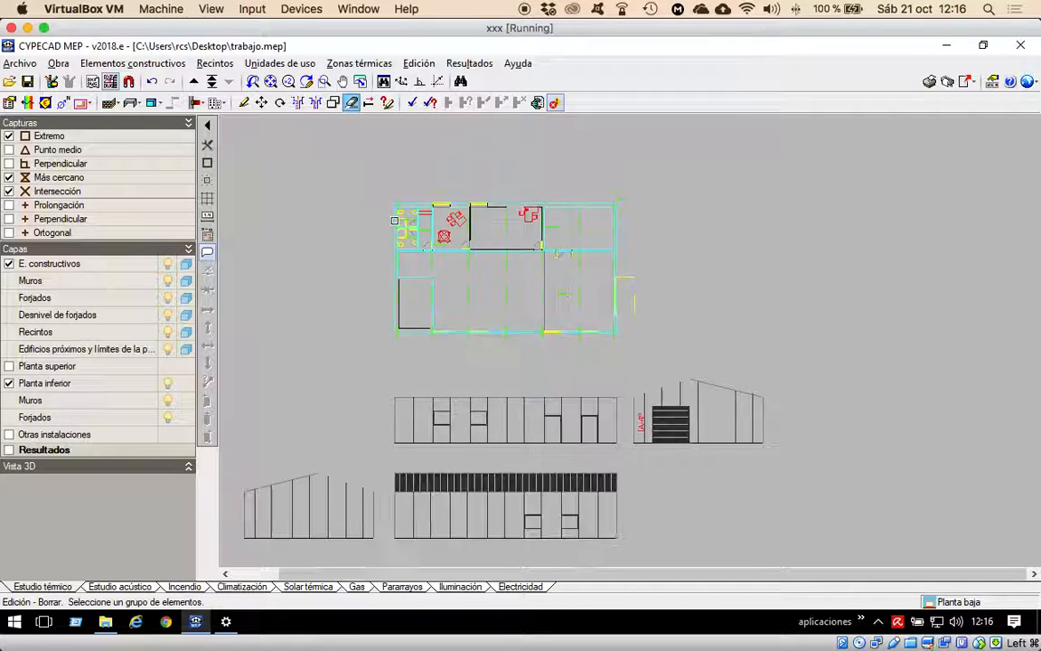
scroll(394, 219, up, 3)
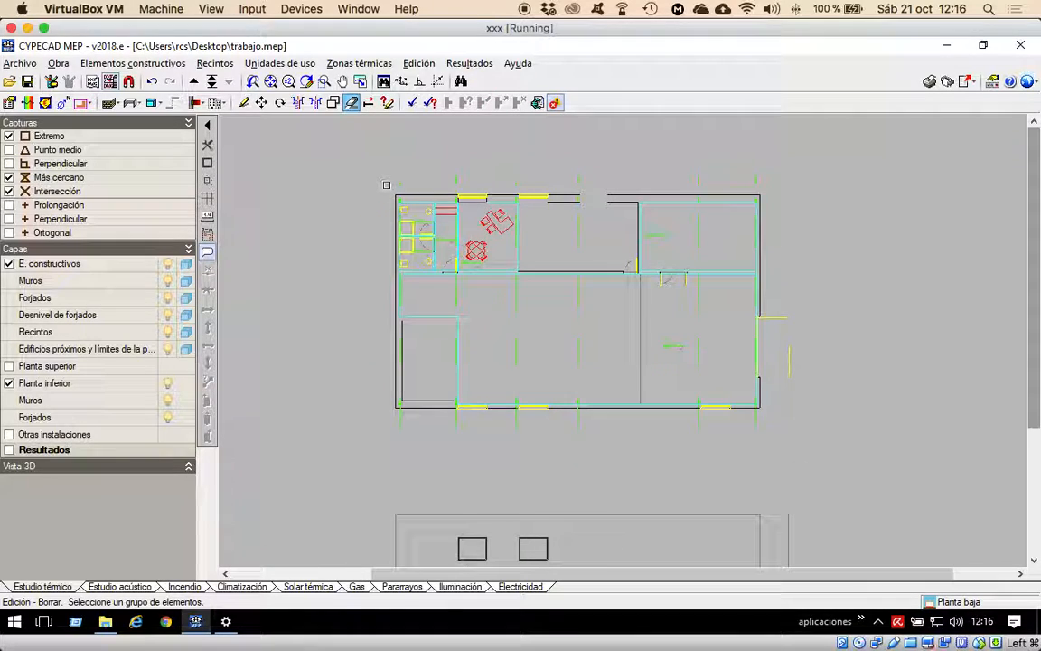
click(109, 103)
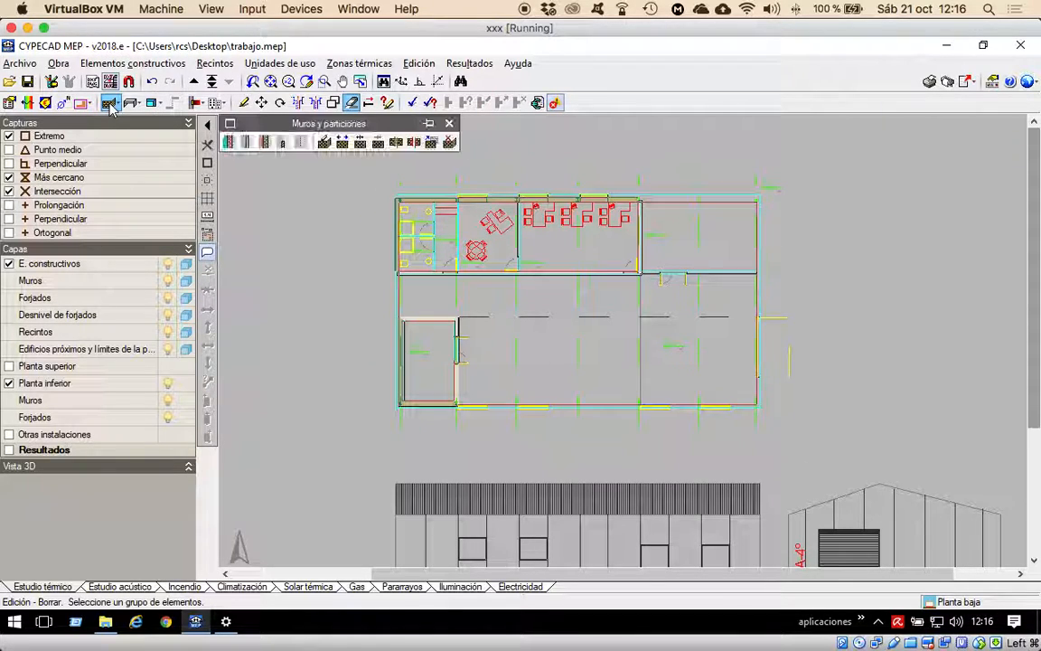
click(246, 143)
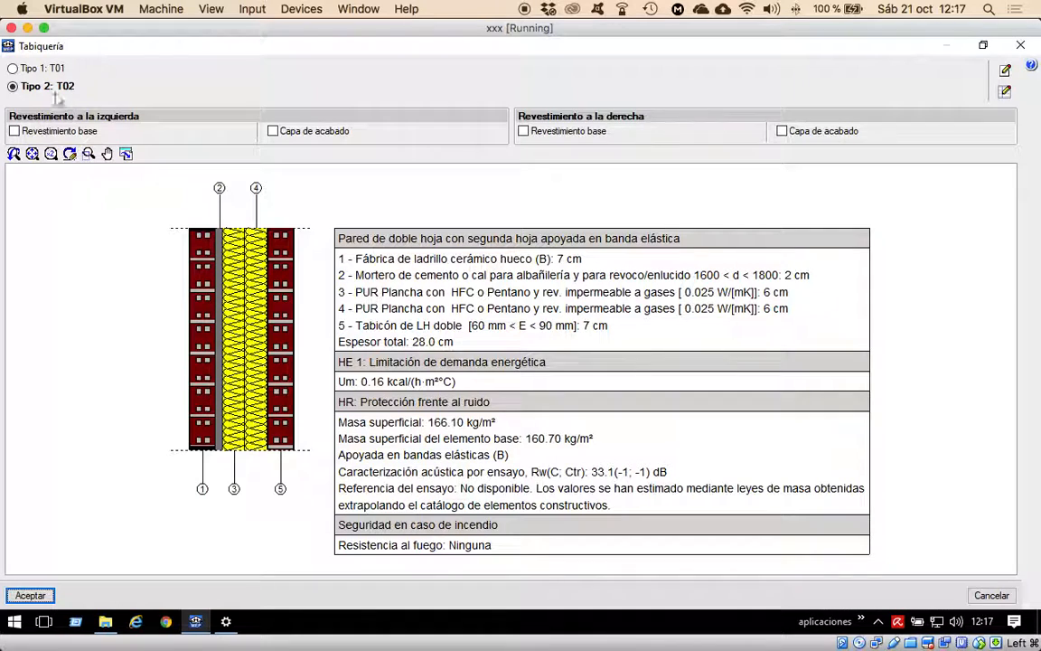
click(14, 70)
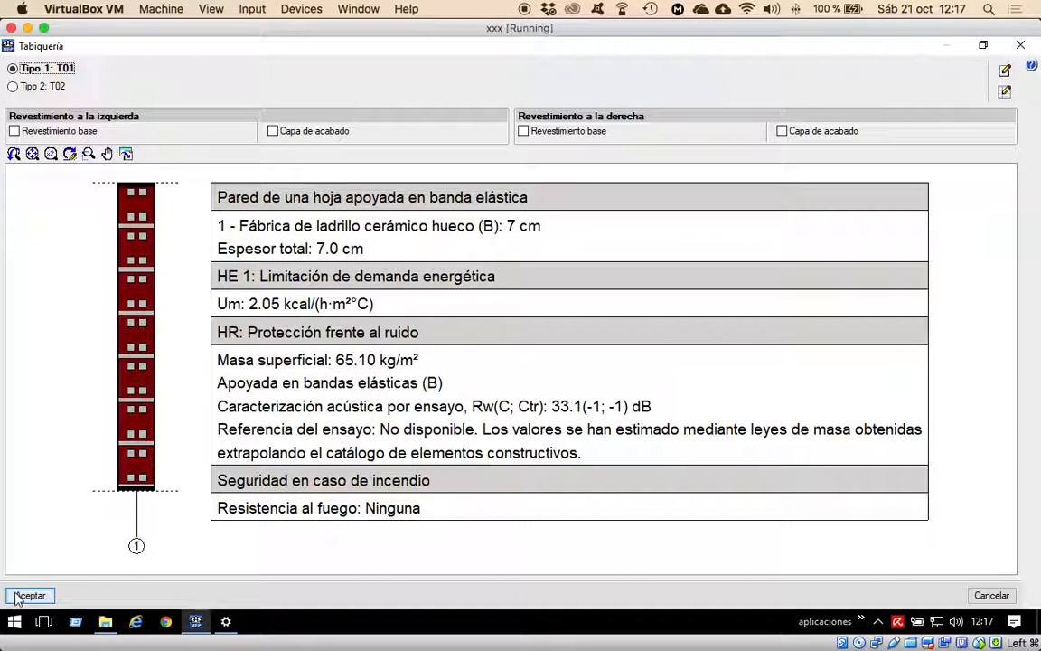
click(29, 596)
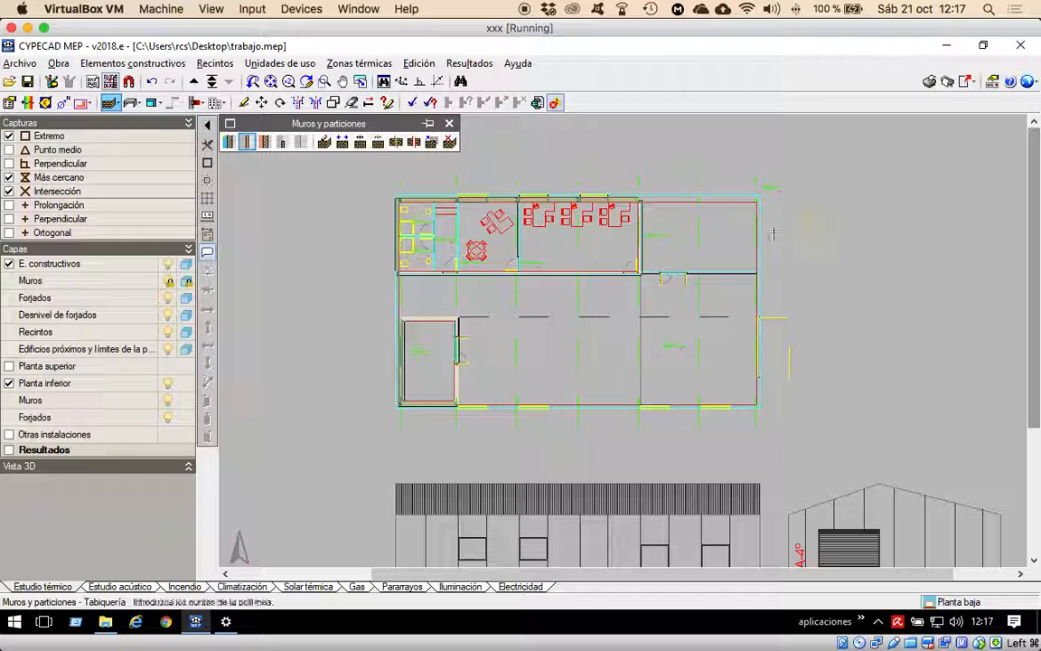
Draw T01 partitions for the northwest toilets: the full-height east wall and the divider between the two toilets.
scroll(501, 186, down, 1)
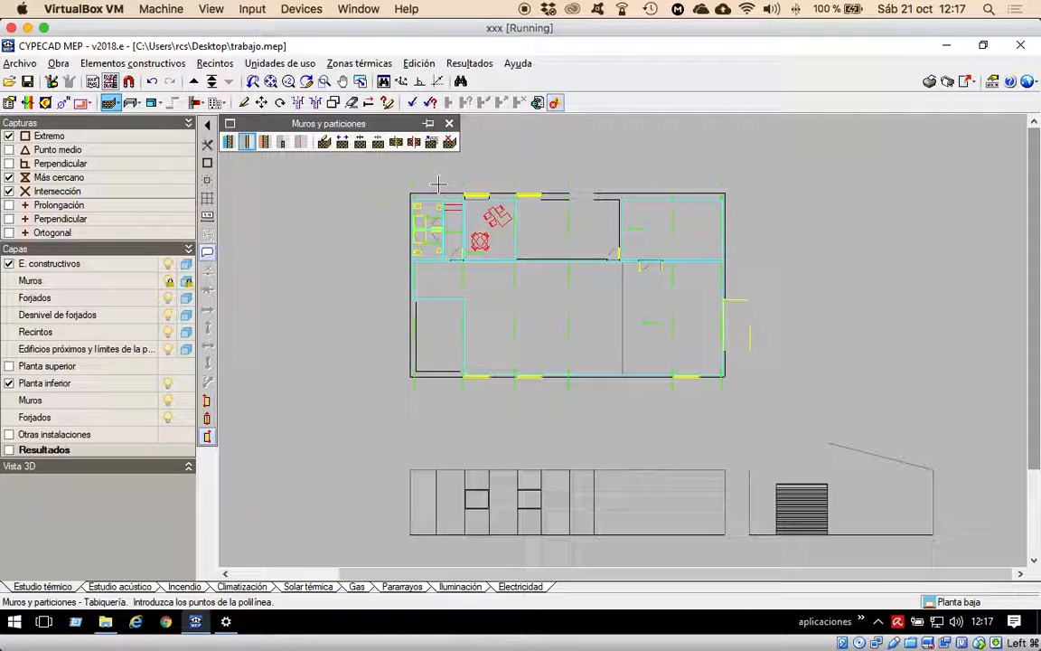
scroll(436, 180, up, 3)
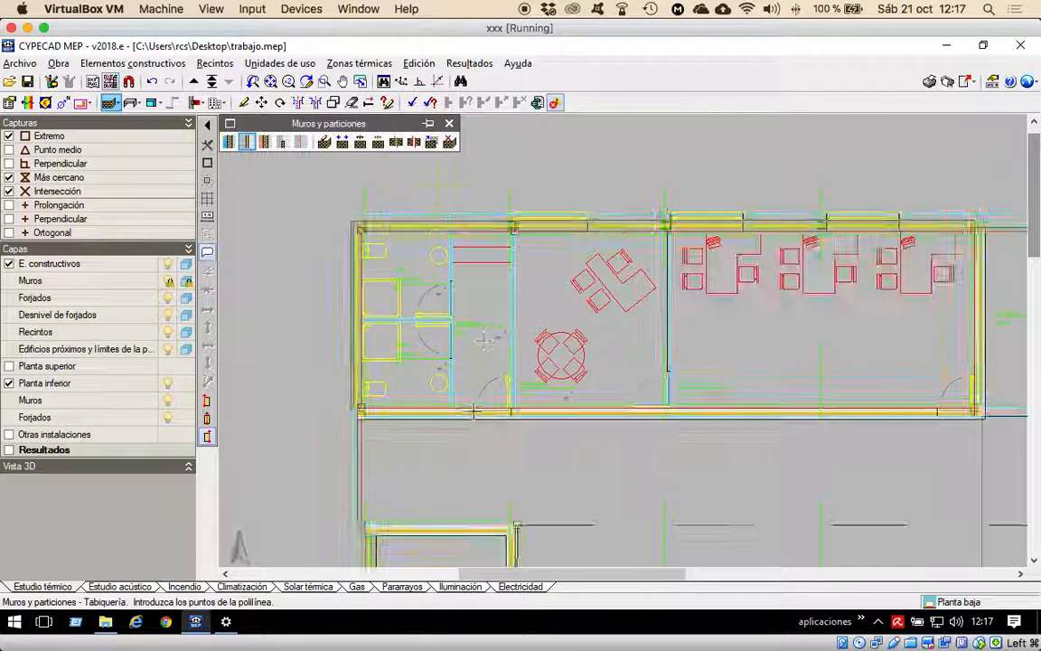
click(450, 408)
click(452, 228)
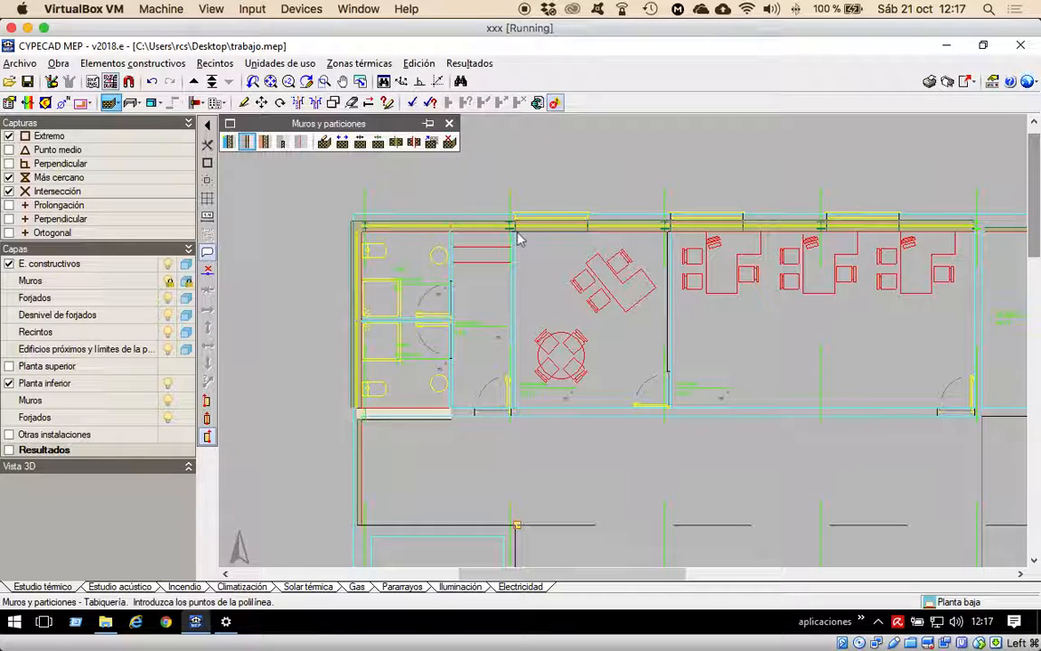
Draw two T01 partitions along the west and east sides of the small office, from the north facade to the south partition.
click(512, 232)
click(525, 411)
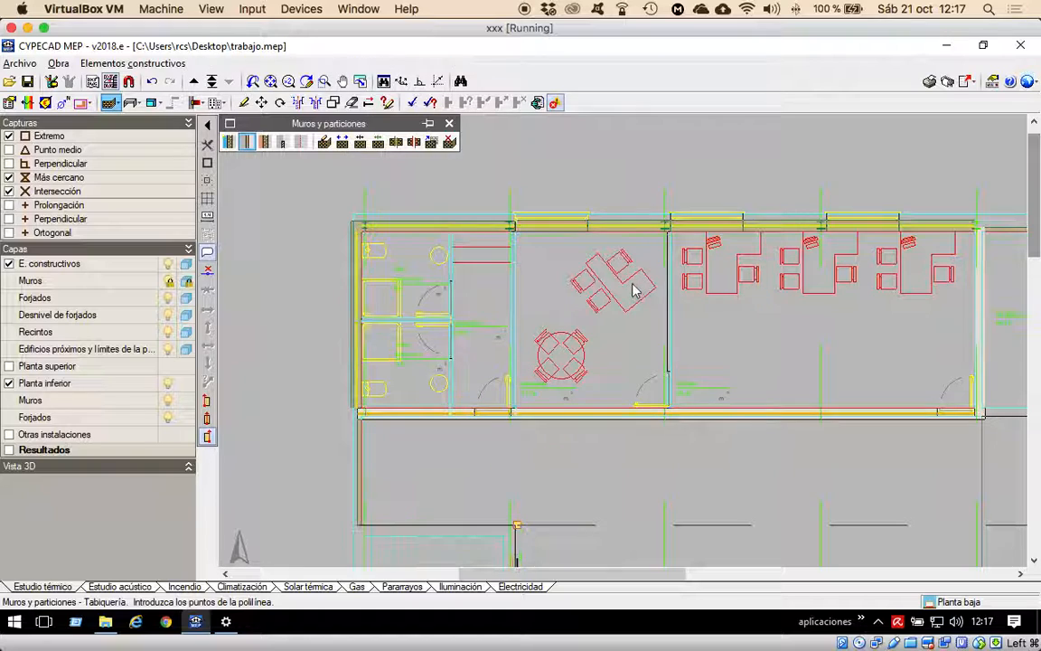
click(671, 232)
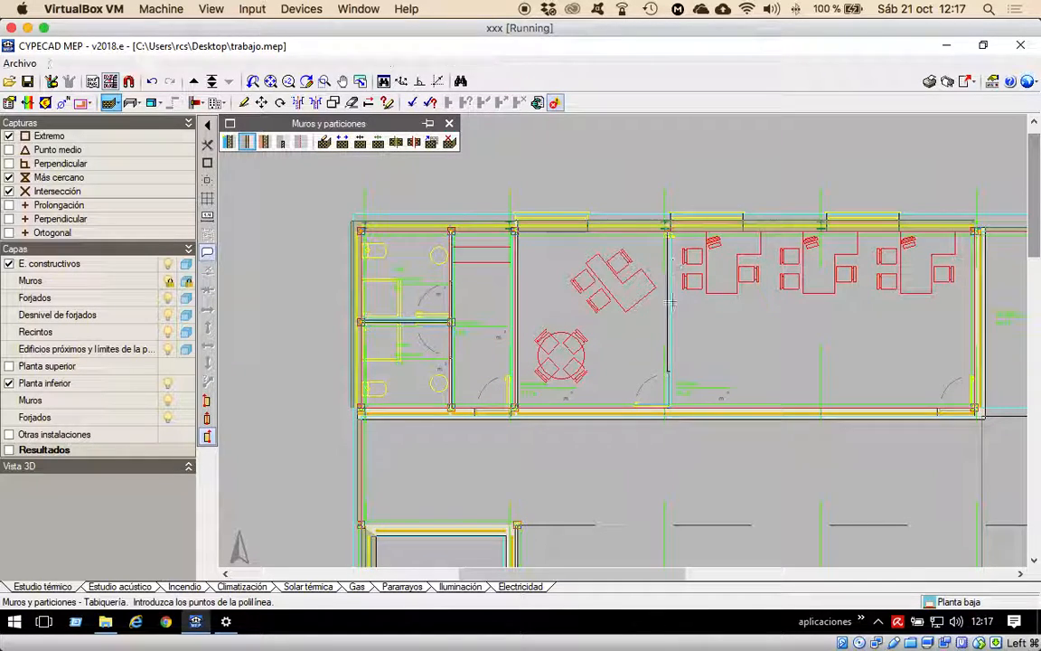
click(669, 412)
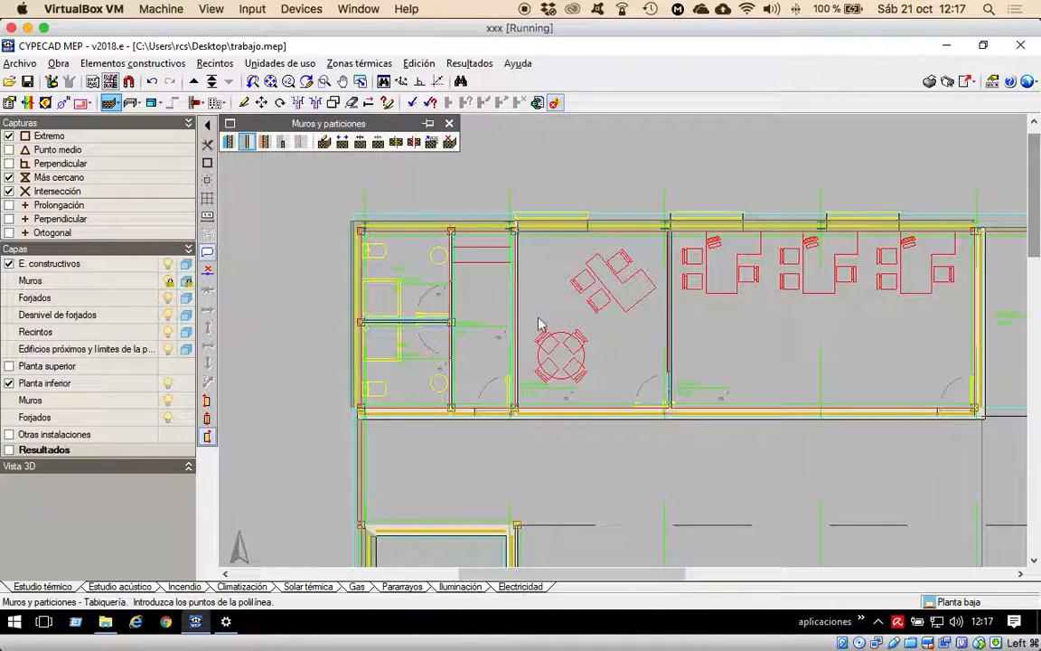
Draw a T01 partition along the northeast room's south side, from the office block's lower east corner to the east facade.
scroll(435, 285, up, 1)
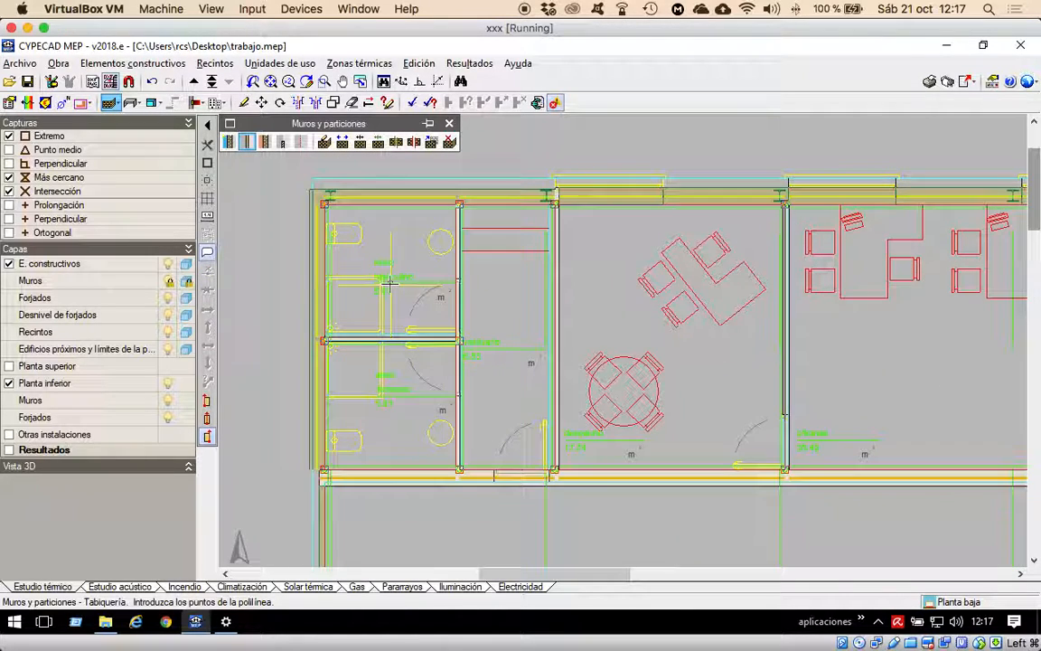
scroll(382, 284, down, 2)
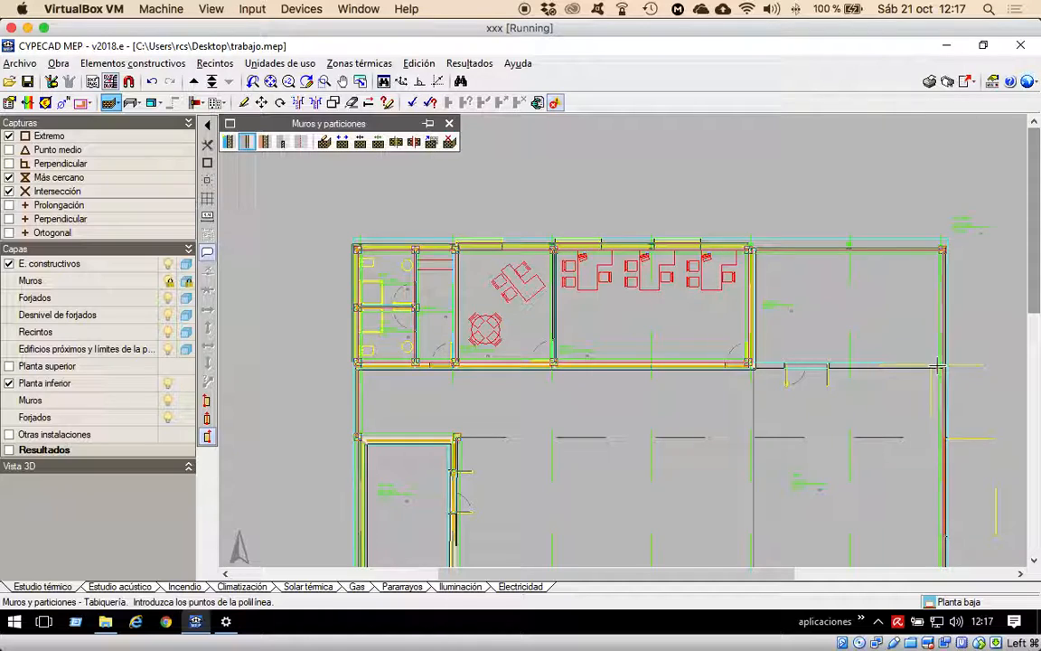
click(756, 371)
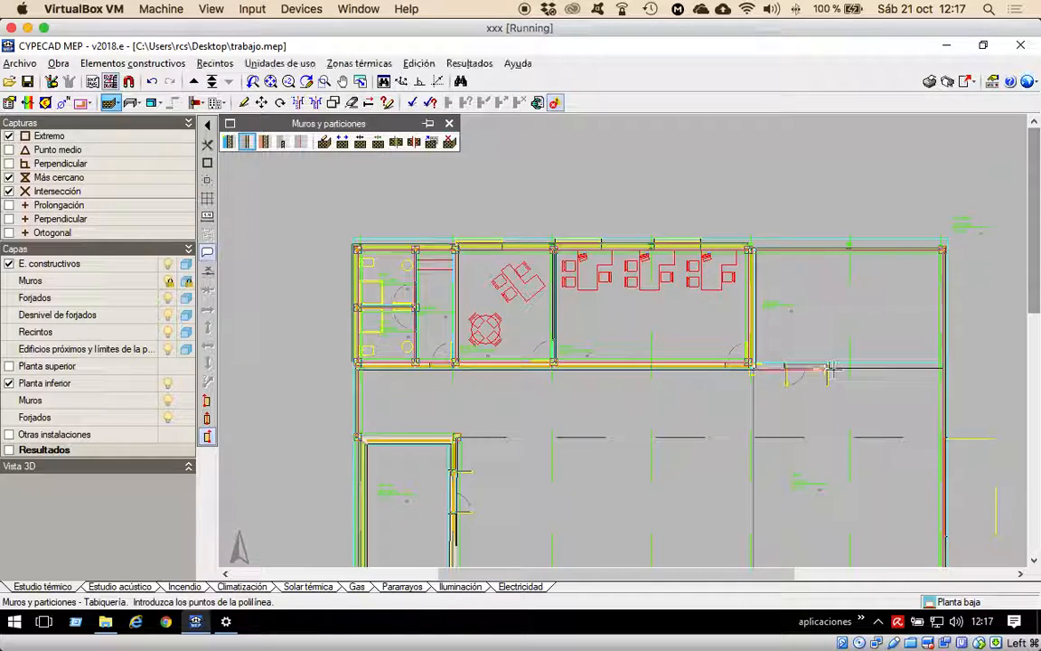
click(940, 371)
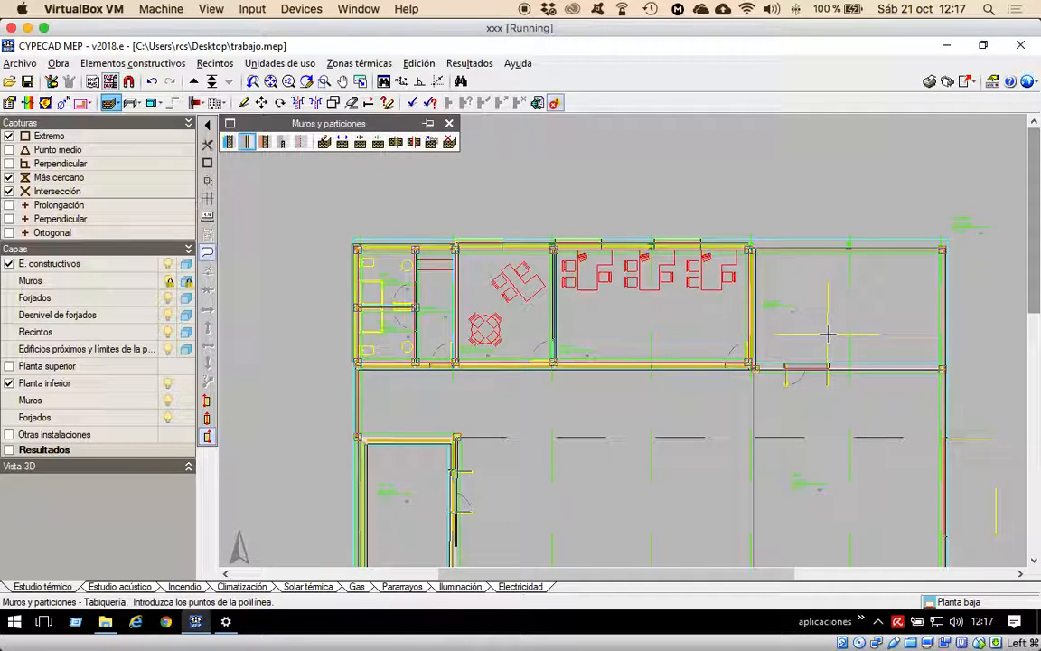
scroll(968, 391, up, 4)
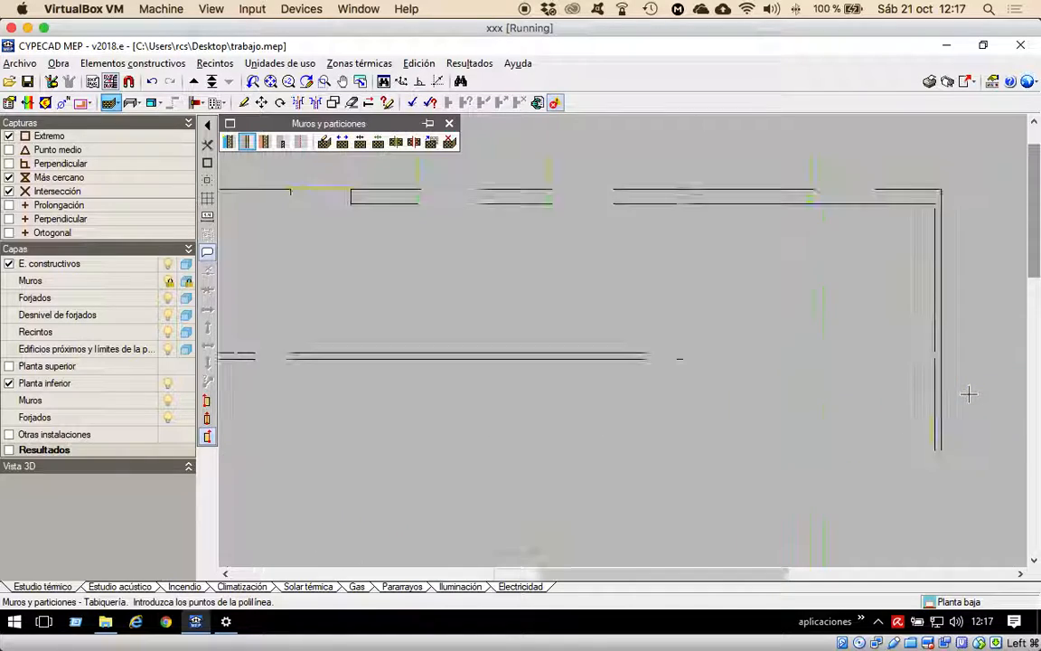
scroll(968, 394, up, 2)
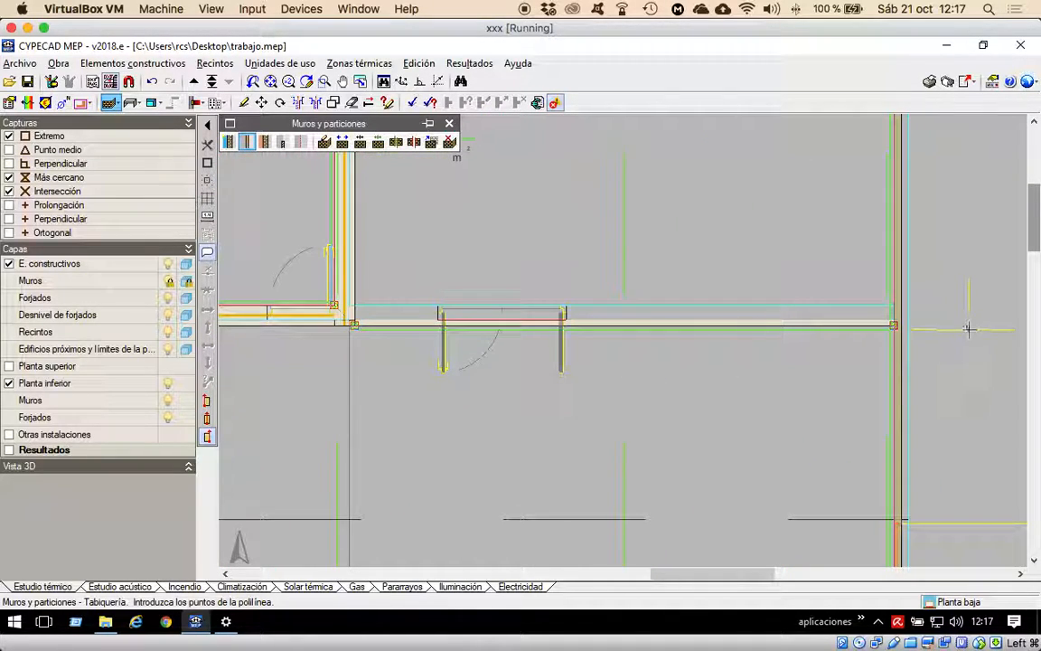
scroll(957, 343, down, 6)
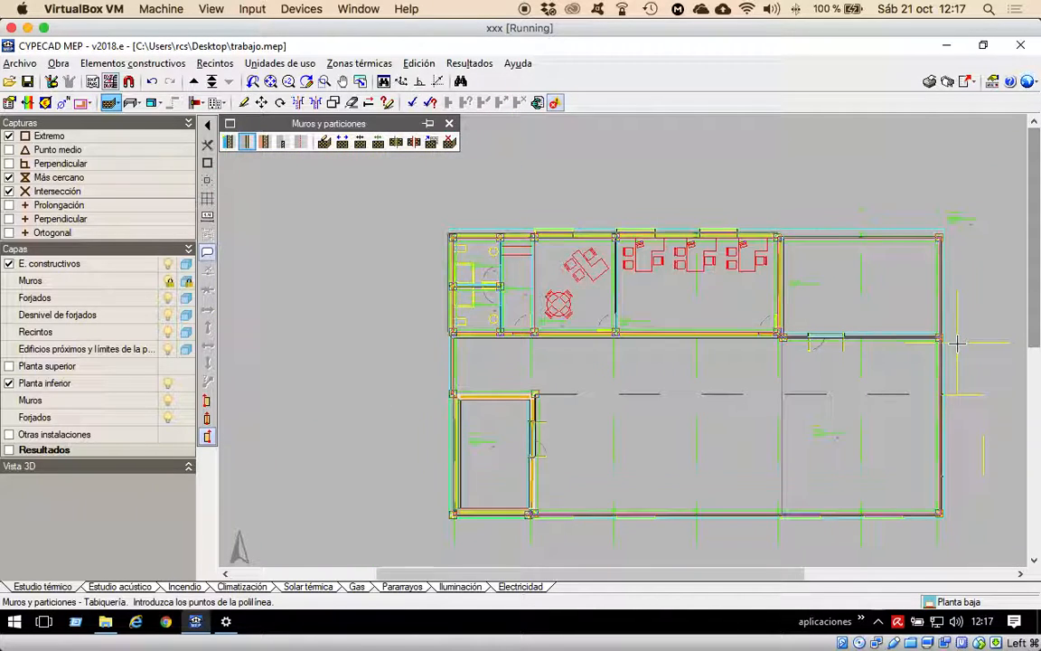